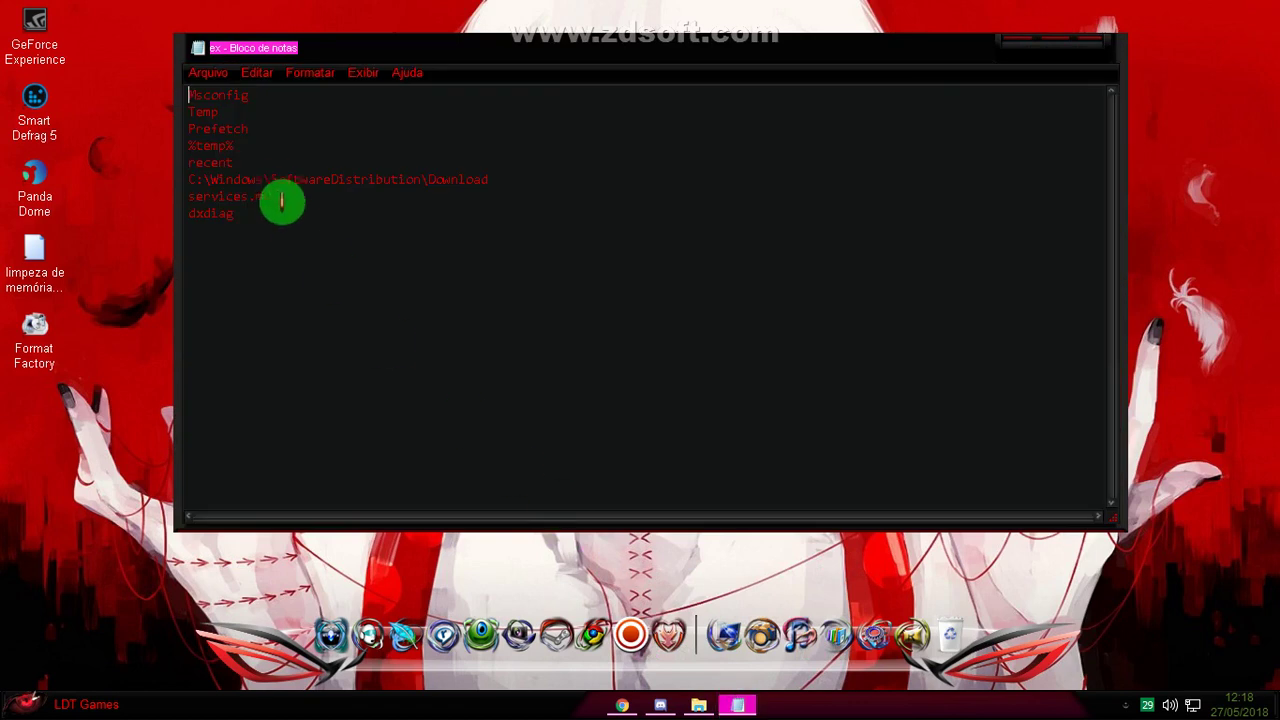
Step: Copy Msconfig from the notes, minimize the notes window and launch the command through Run
left_click(263, 107)
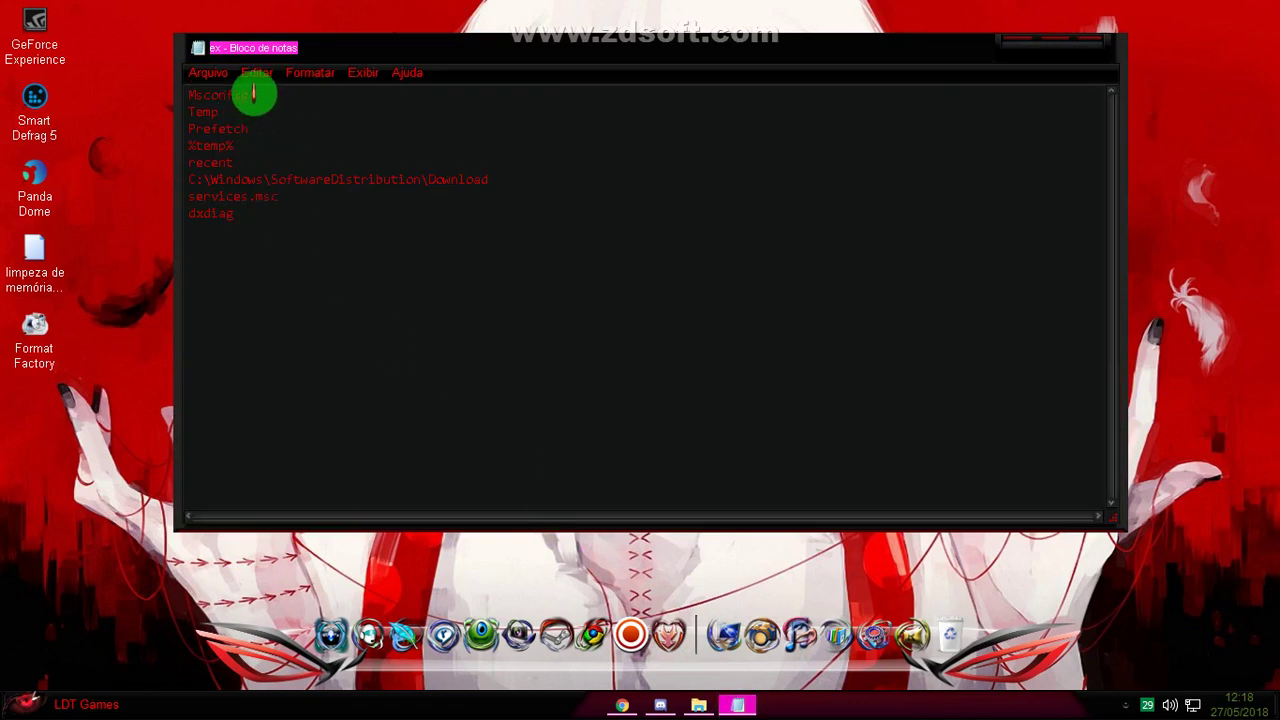
left_click_drag(253, 93, 172, 103)
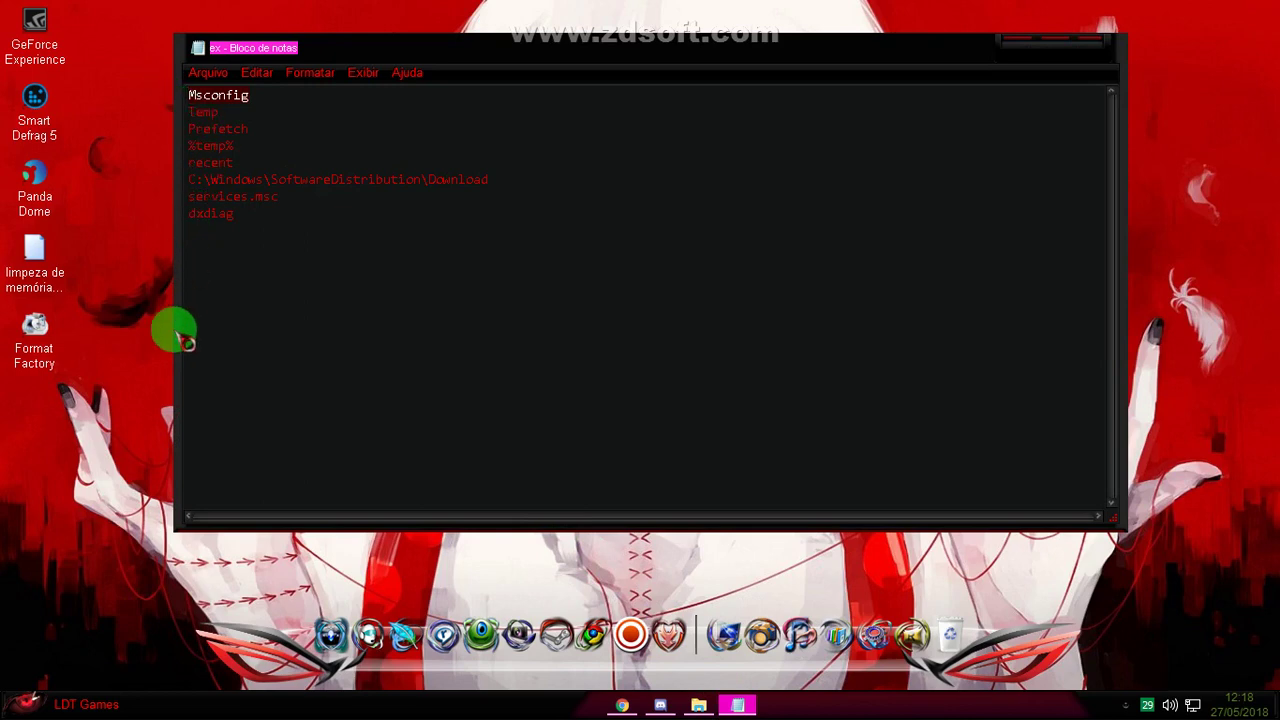
left_click(103, 443)
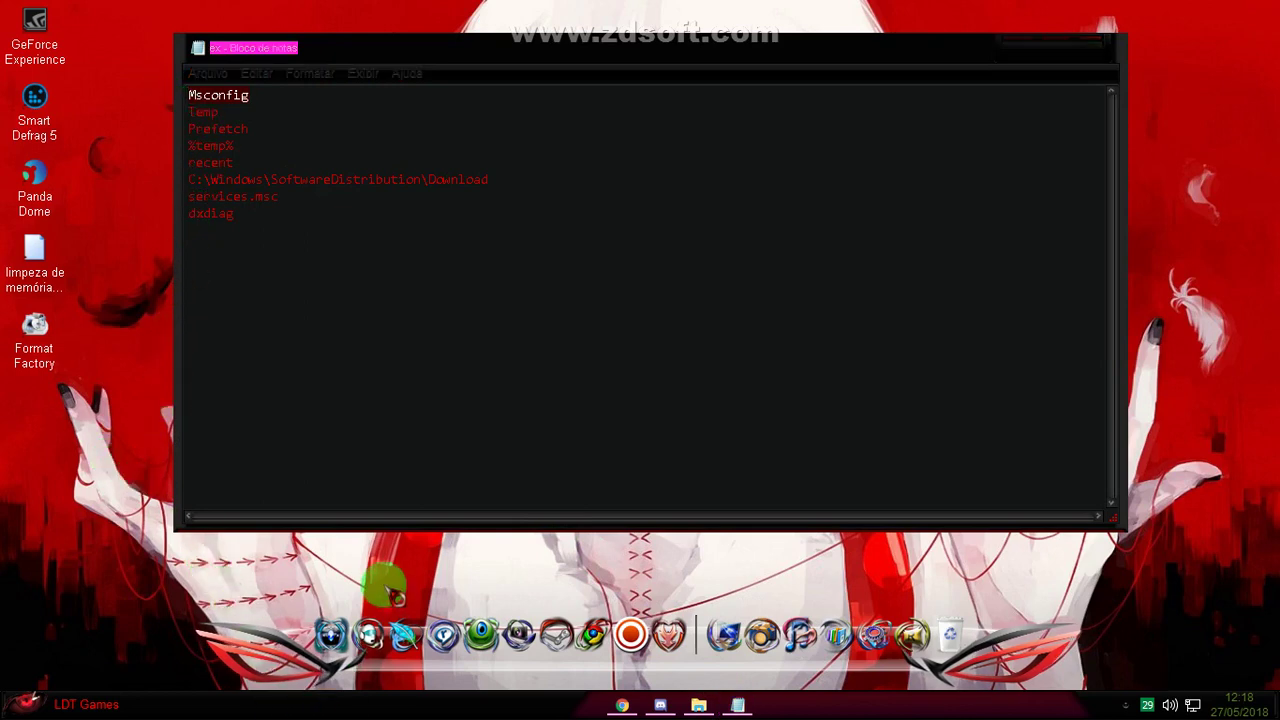
key("super+r")
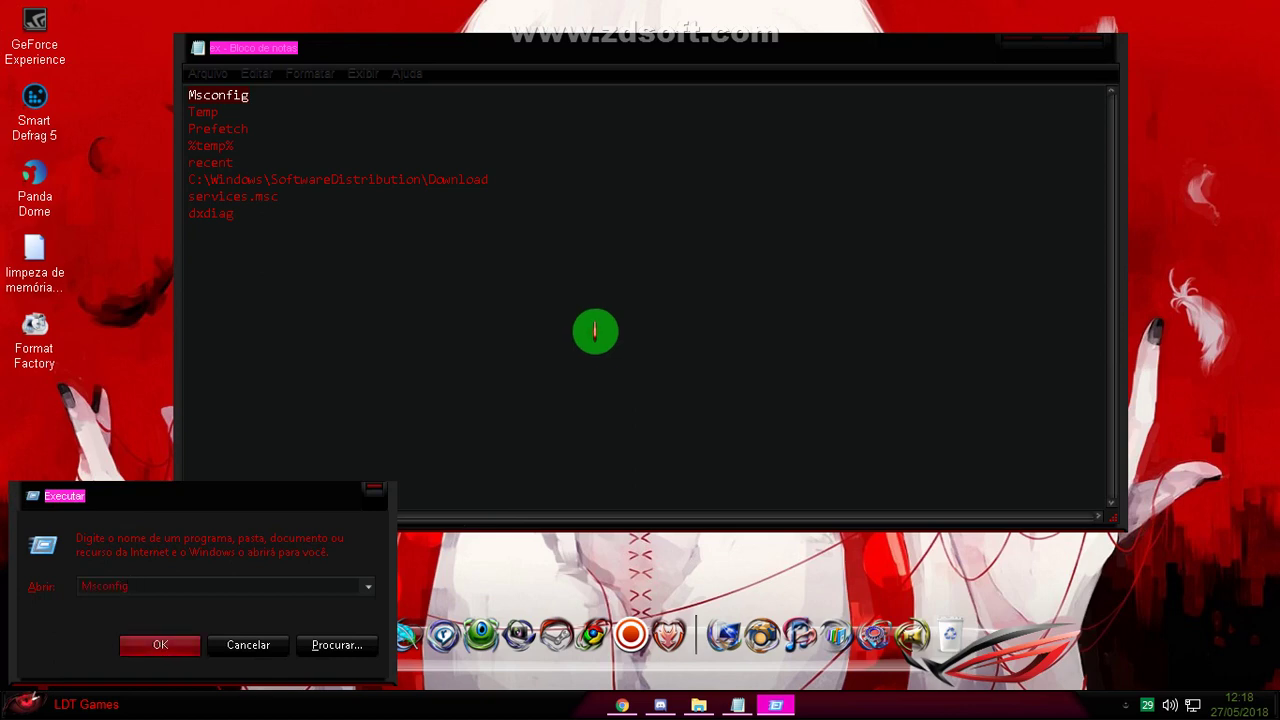
left_click(1034, 48)
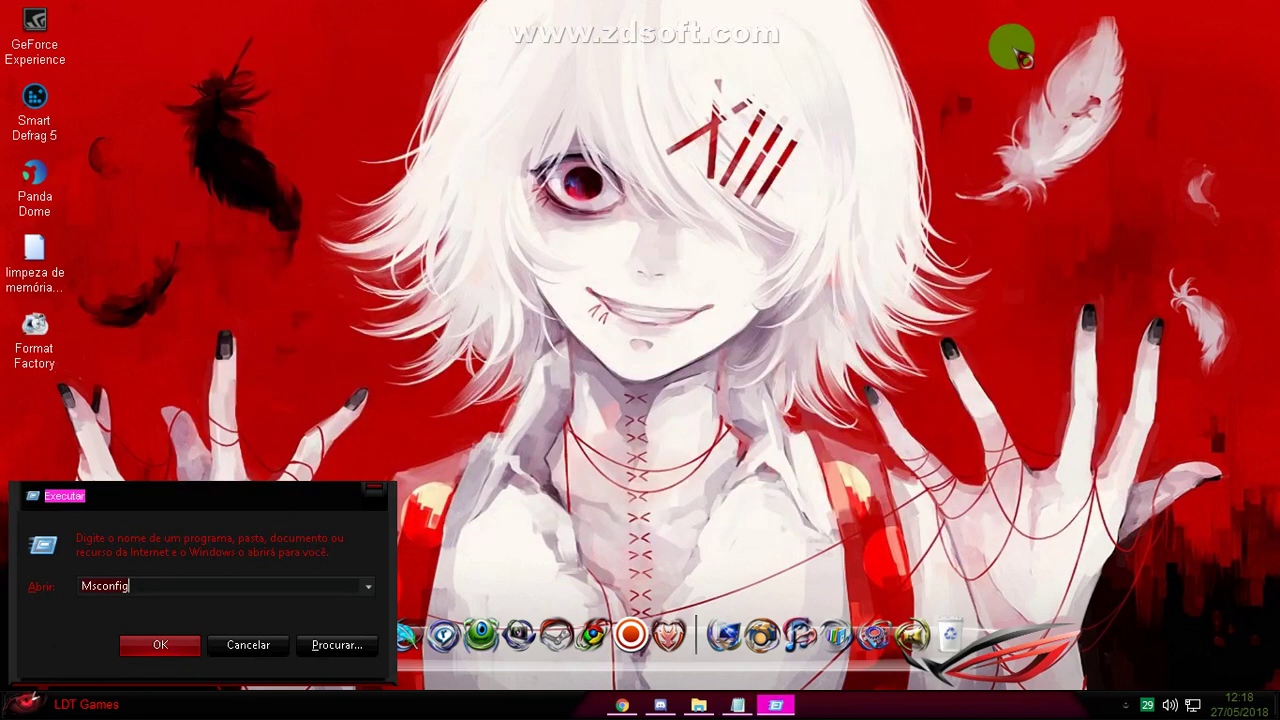
key("Return")
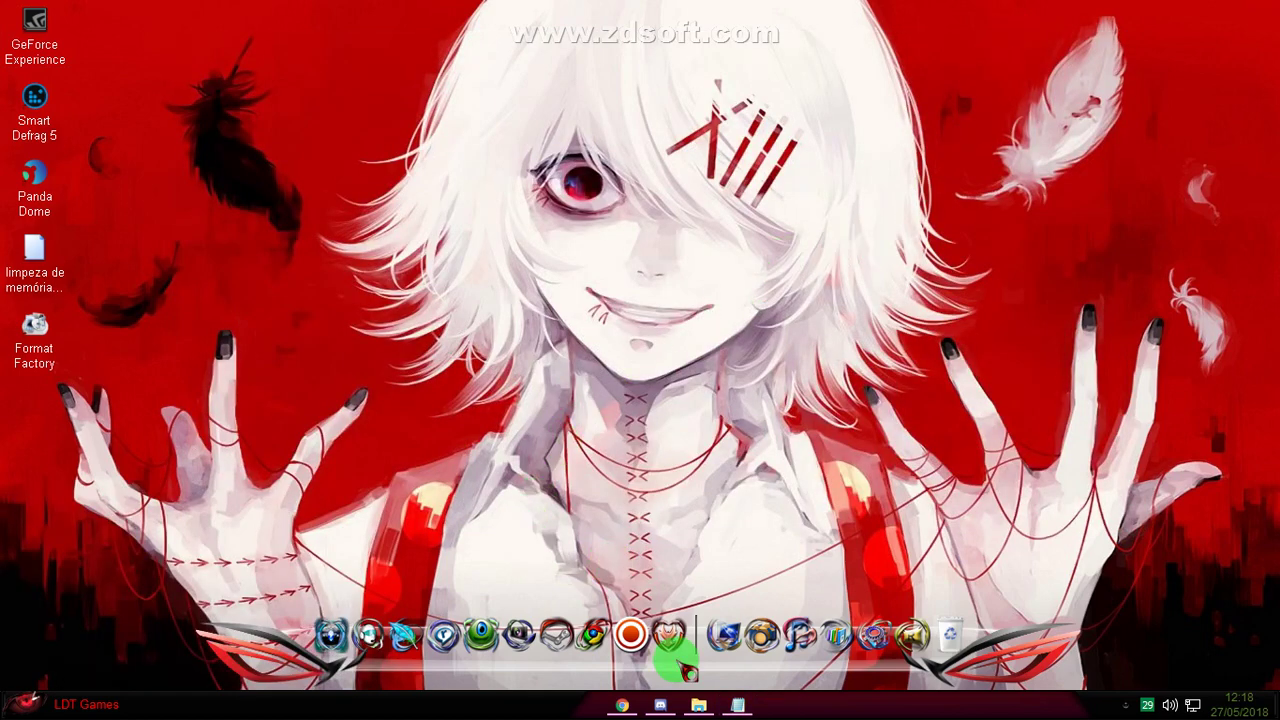
Step: Inspect the number of processors setting in the advanced boot options, then close System Configuration
mouse_move(812, 604)
left_click(480, 207)
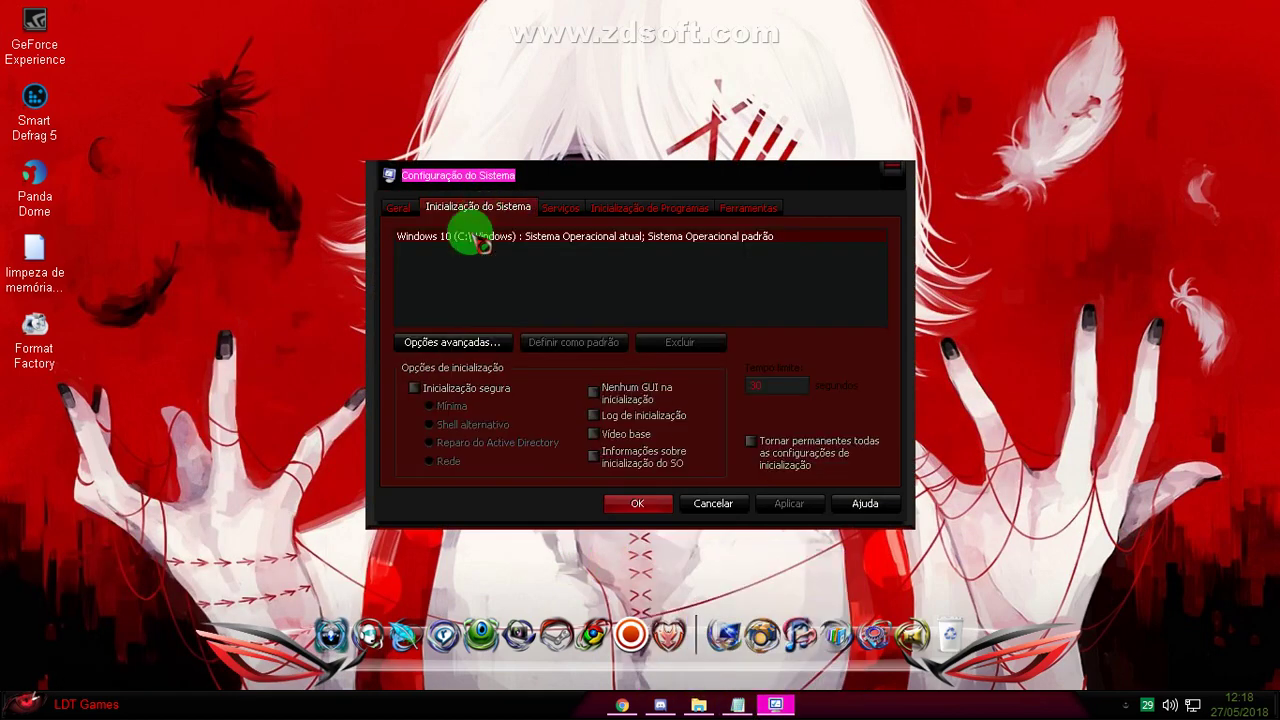
left_click(476, 338)
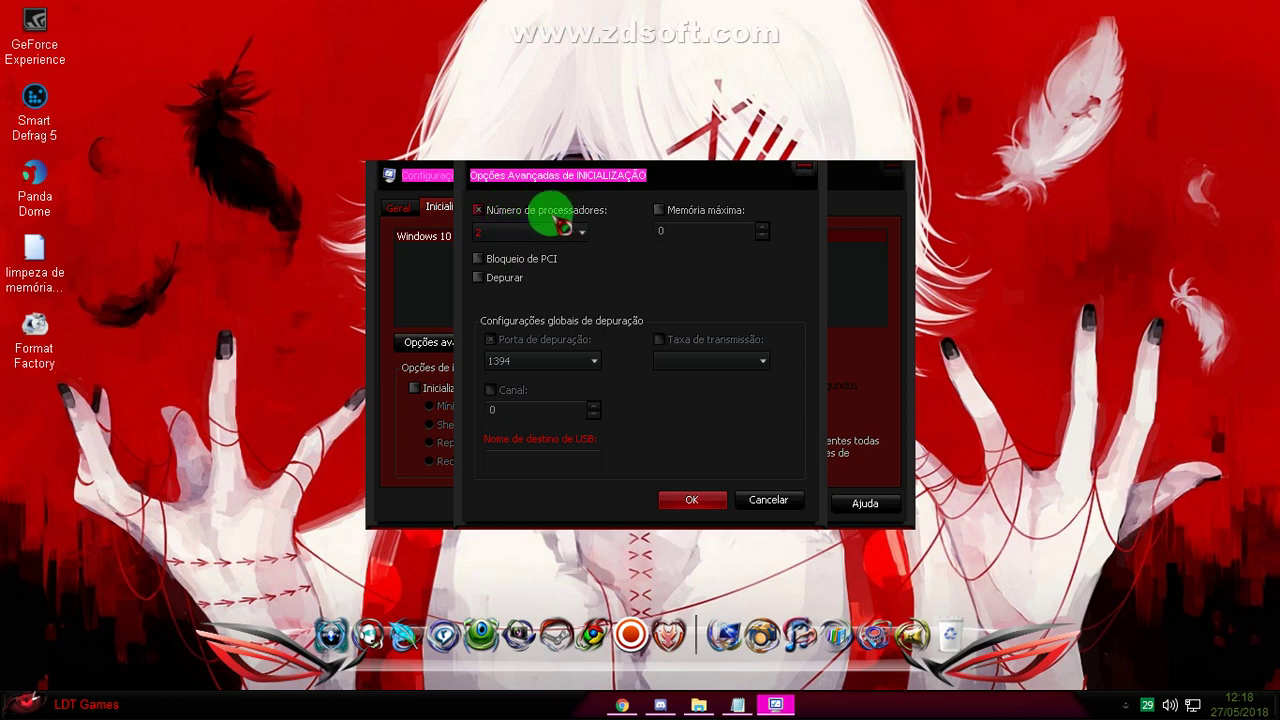
left_click(516, 236)
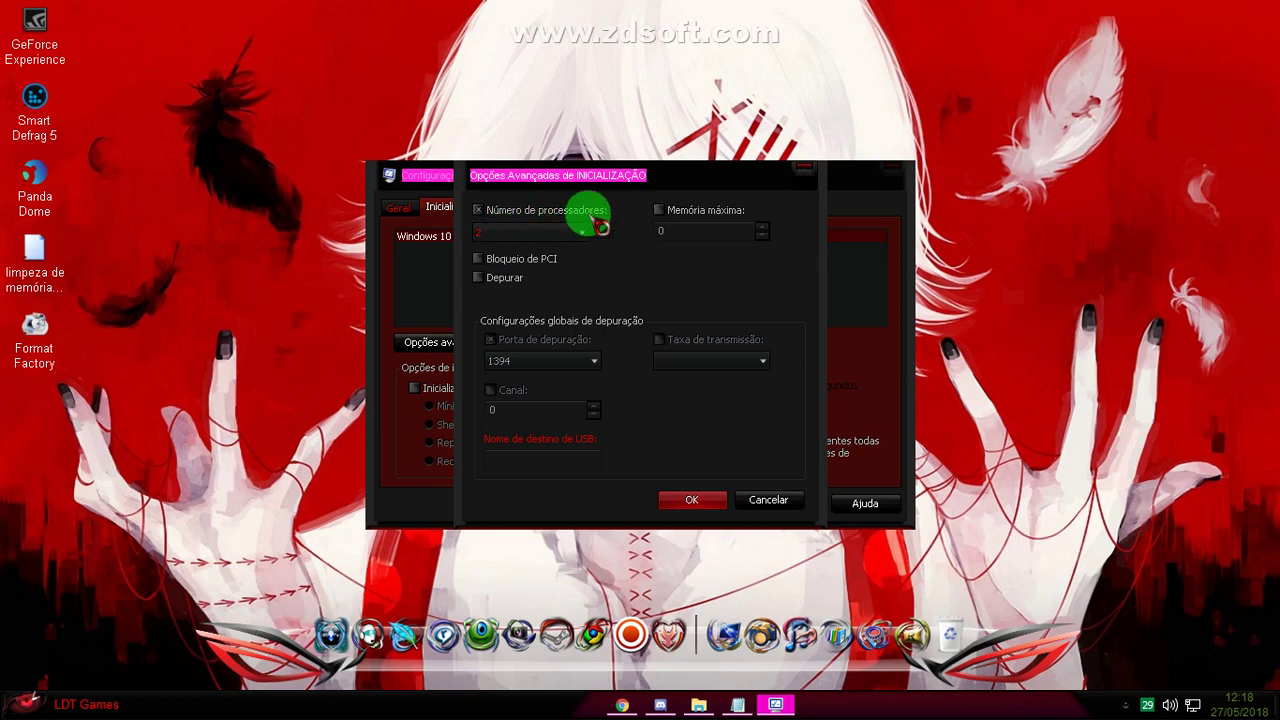
left_click(820, 185)
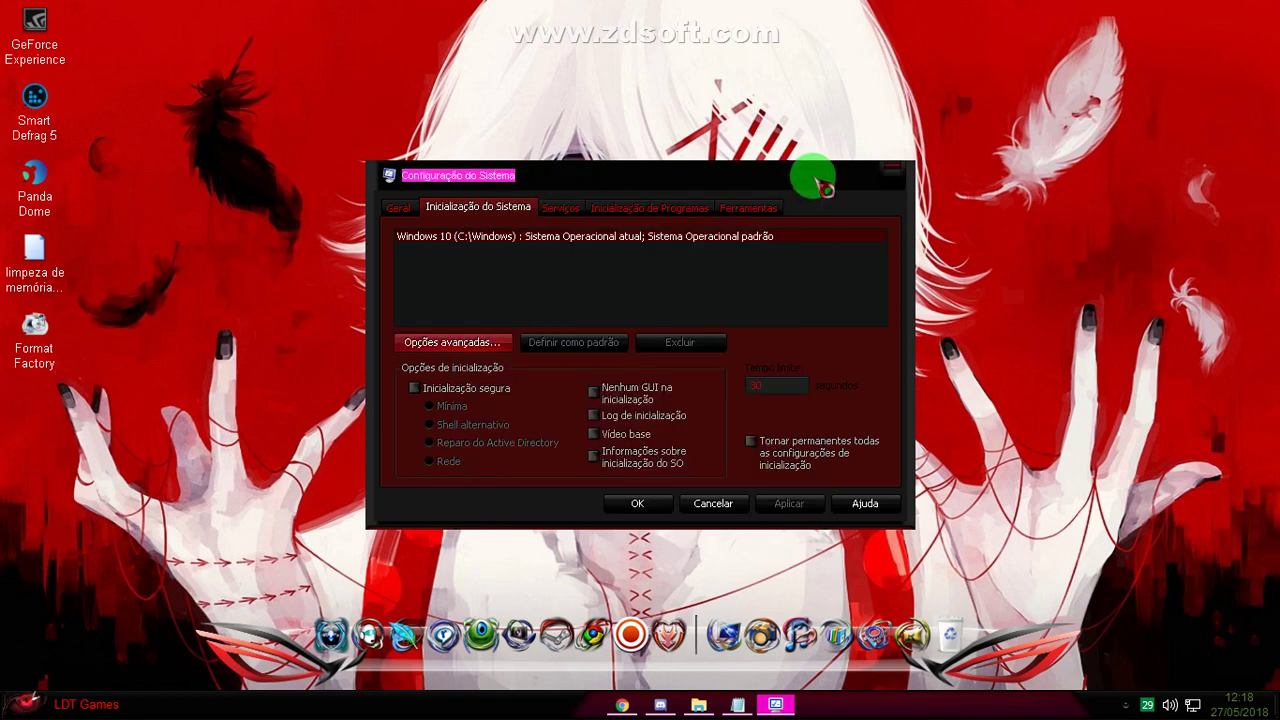
left_click(900, 168)
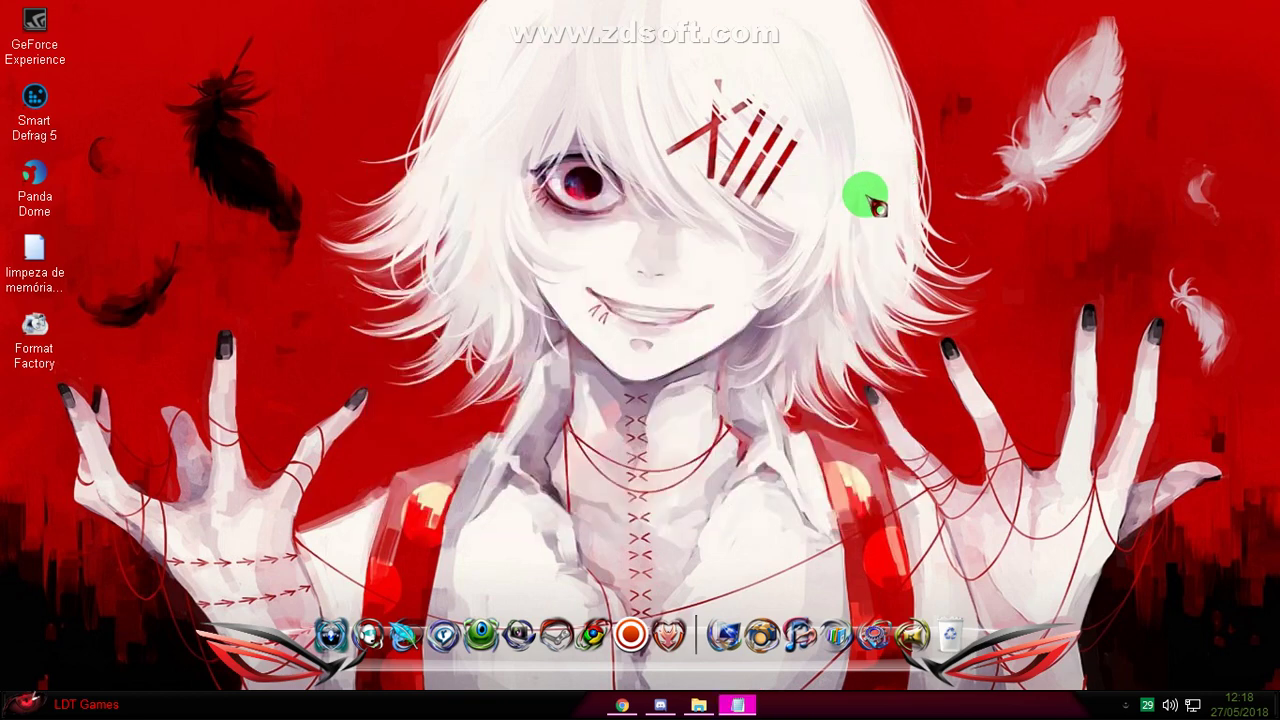
Step: Restore the notes, copy the Temp line and open that folder through Run
left_click(735, 706)
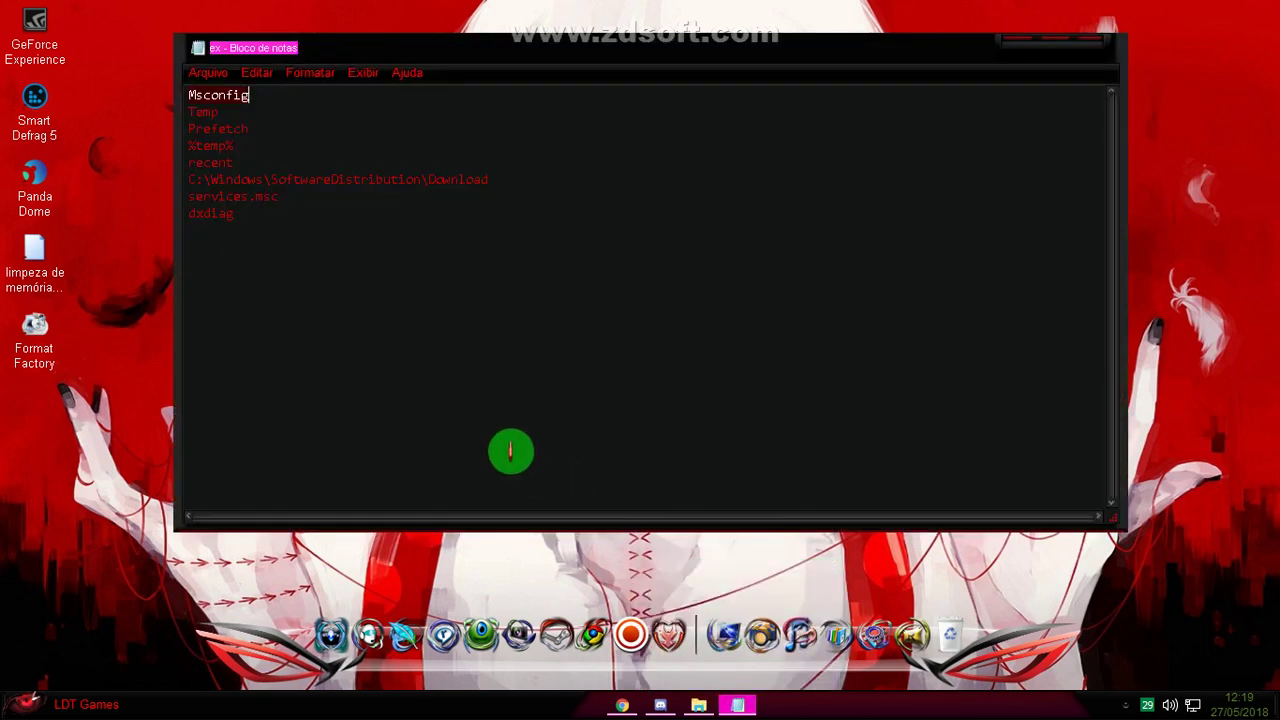
left_click(244, 118)
left_click_drag(244, 118, 172, 118)
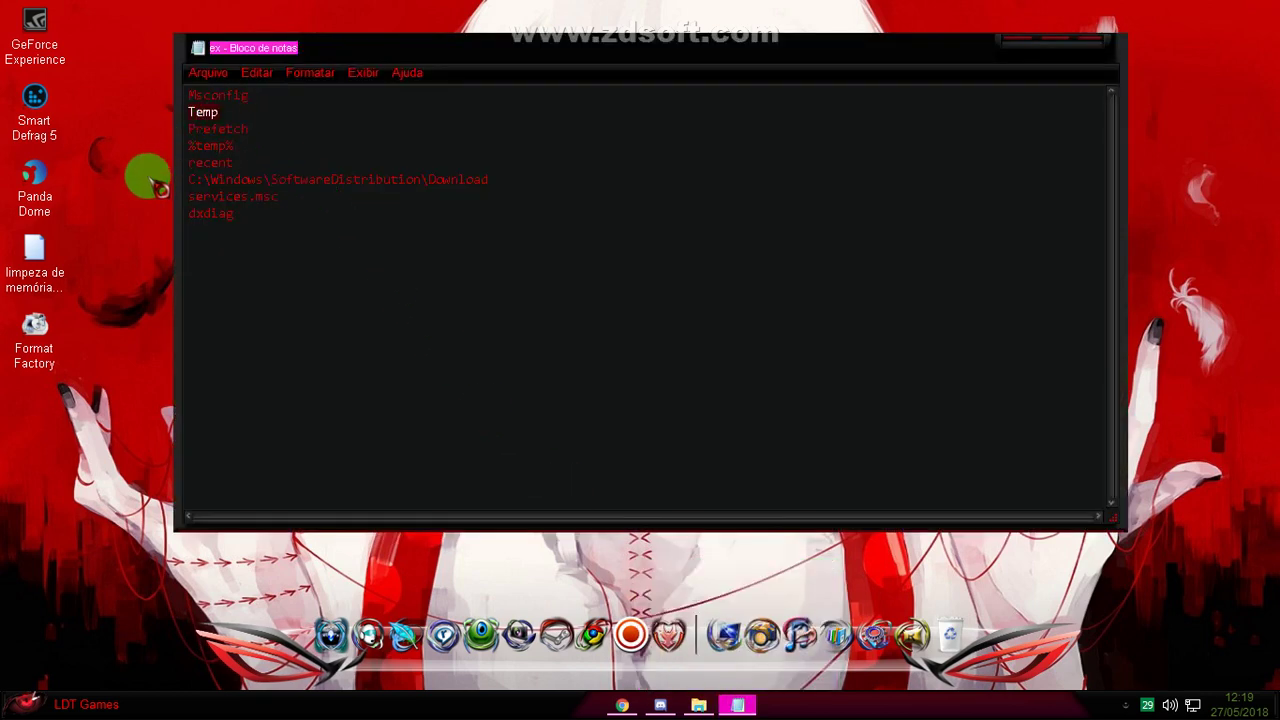
key("super+r")
key("Return")
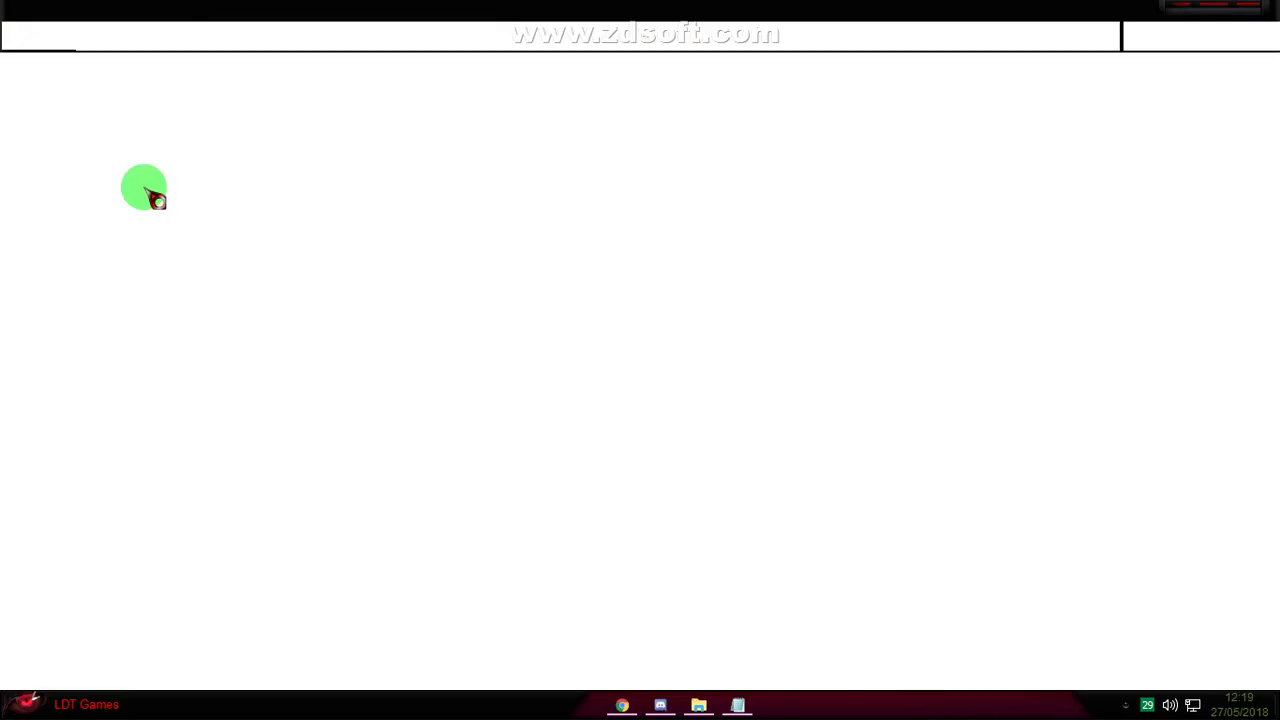
Step: Delete all items in the Windows Temp folder, skipping every file in use, and close the folder
left_click_drag(301, 240, 277, 107)
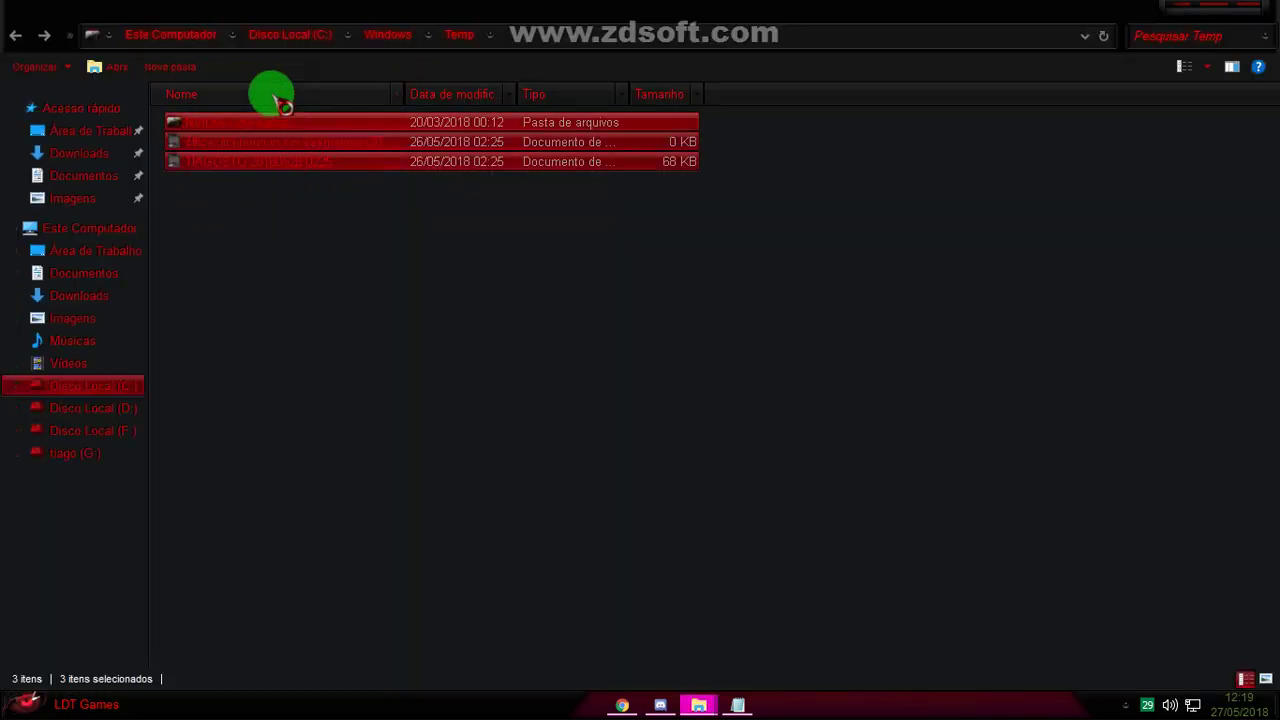
key("Delete")
key("Return")
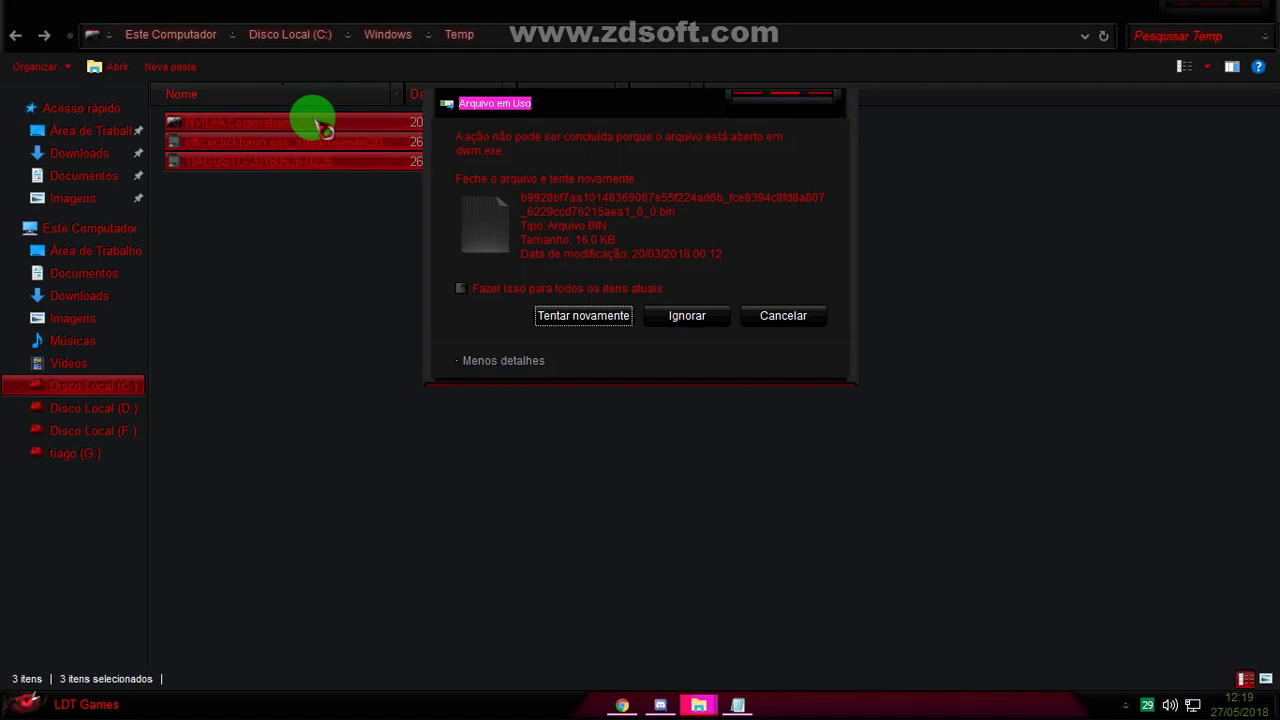
left_click(677, 321)
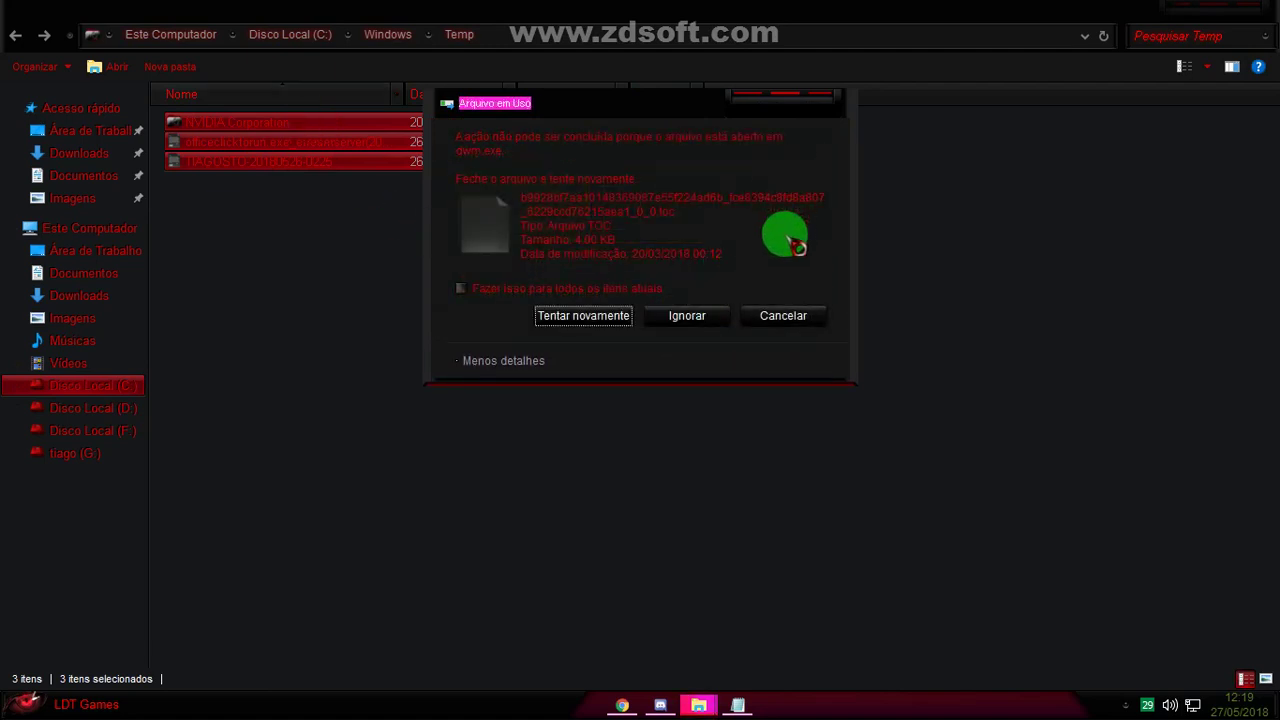
left_click_drag(766, 316, 706, 312)
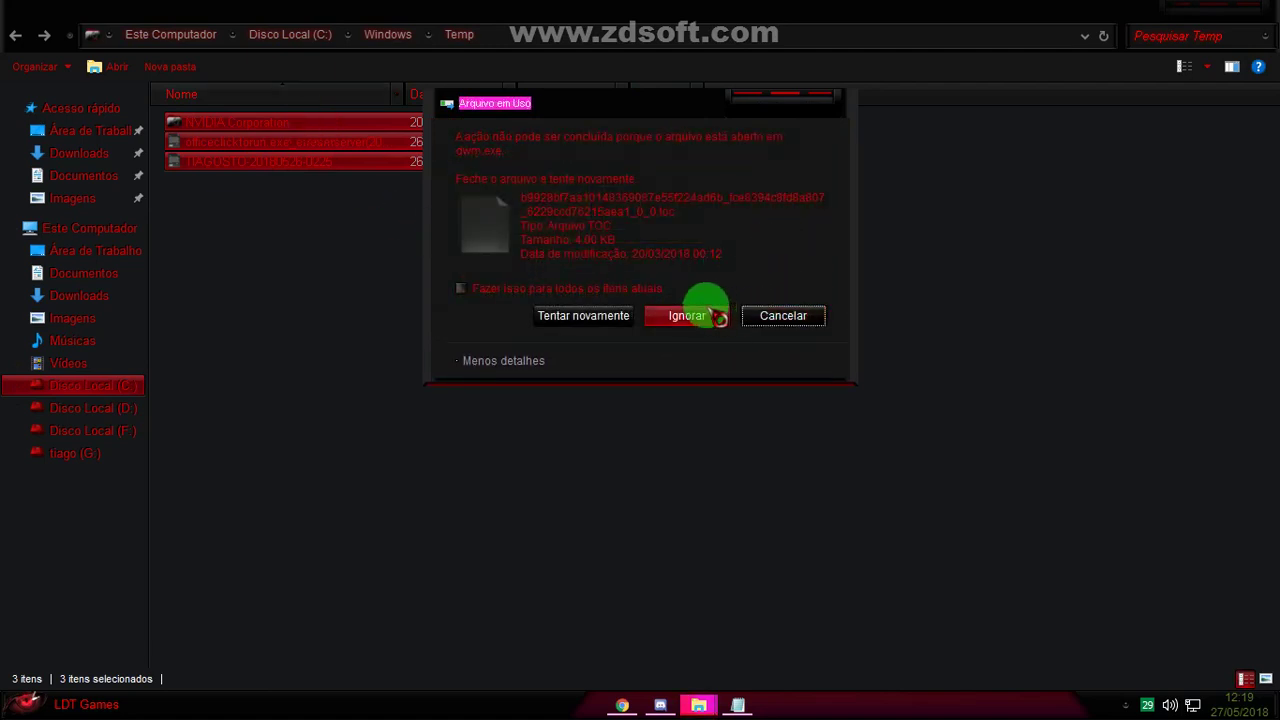
left_click(652, 287)
left_click(686, 312)
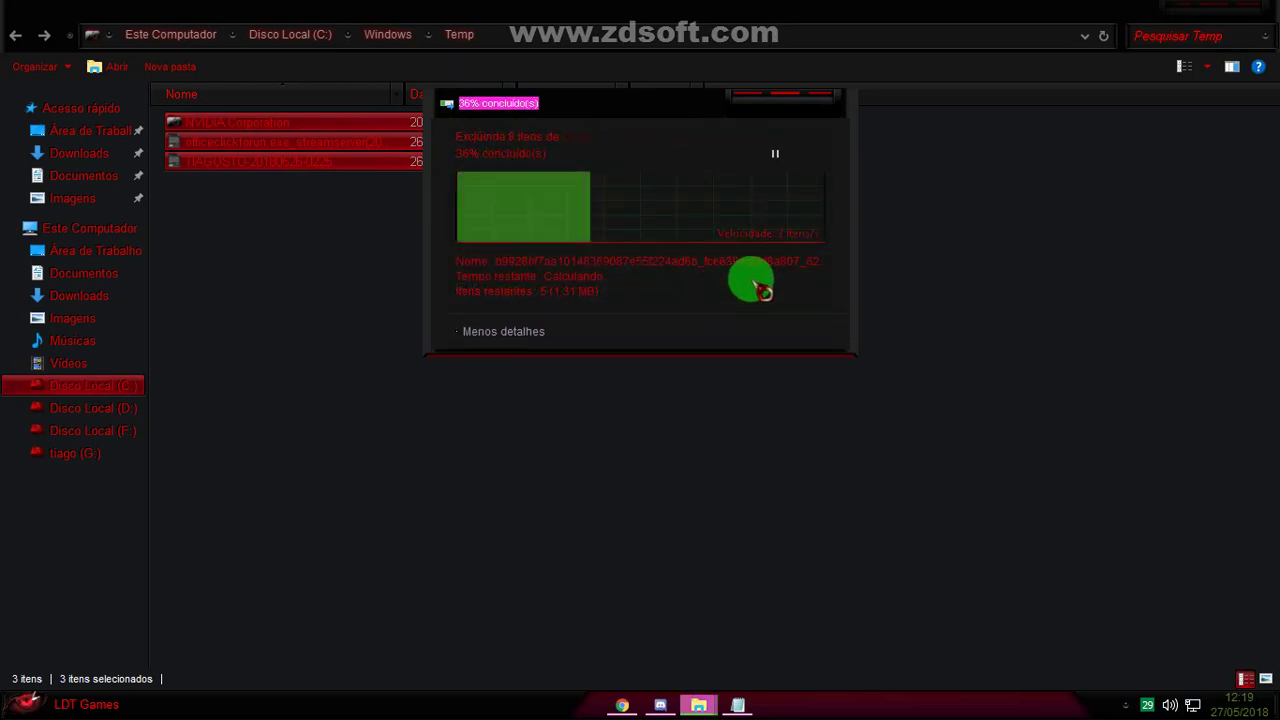
left_click(1262, 8)
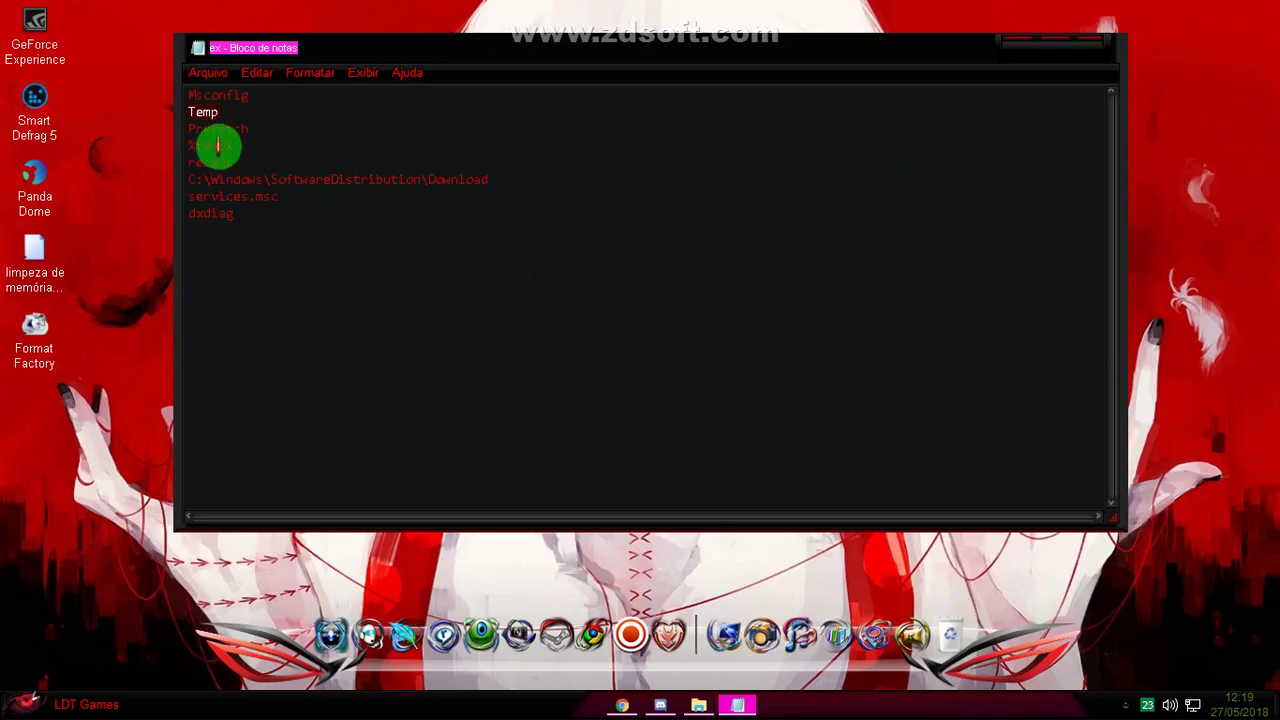
Step: Open the Prefetch folder through Run to check it for files, then close it
left_click_drag(259, 135, 172, 142)
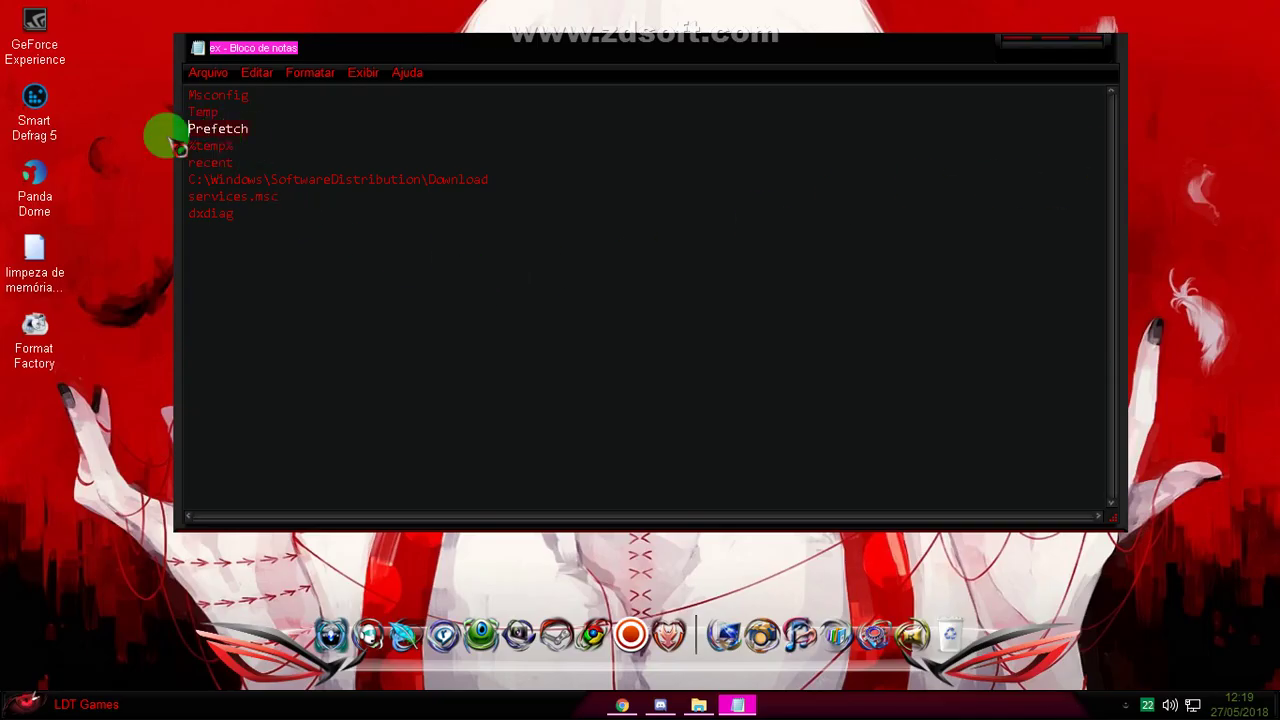
key("super+r")
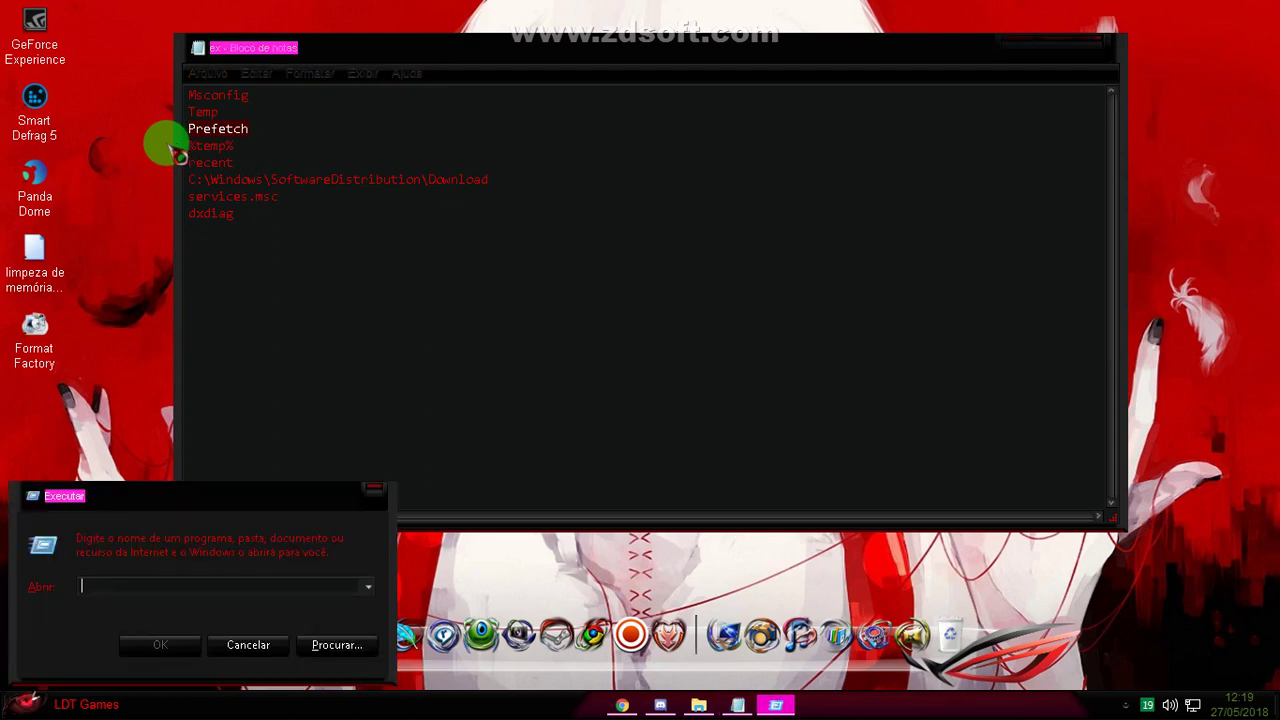
type("Prefetch")
key("Return")
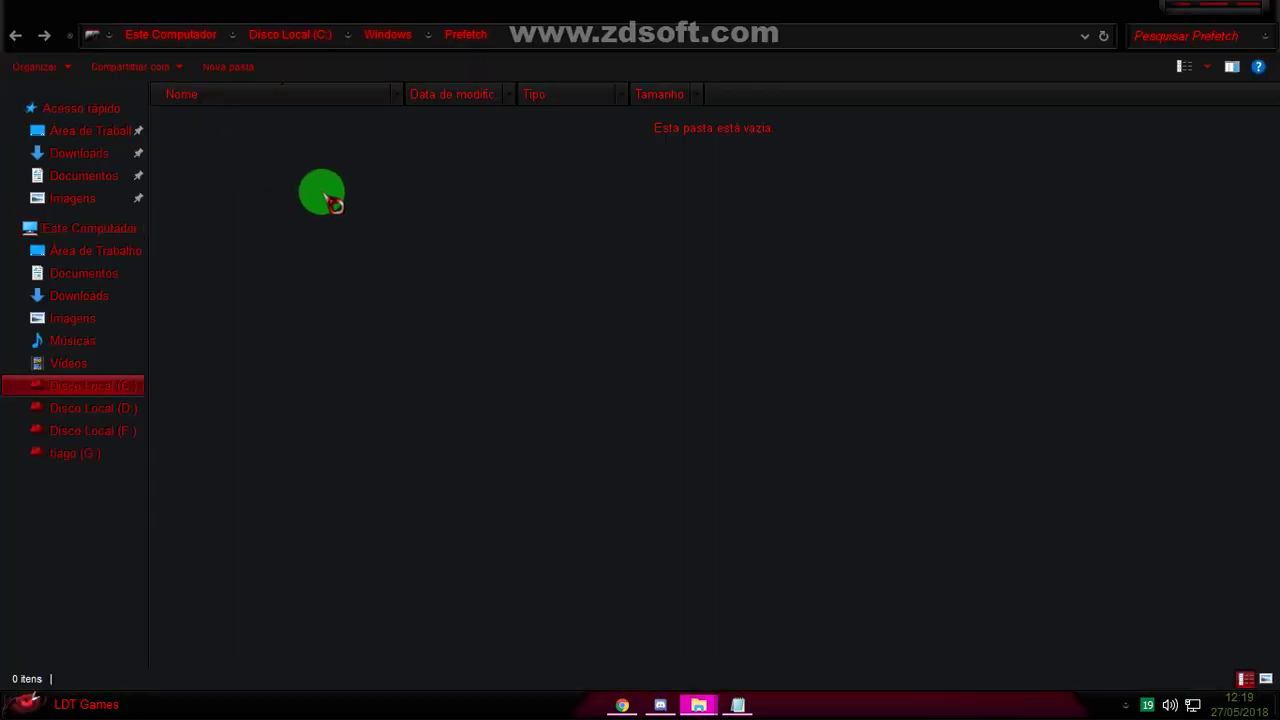
left_click(1268, 8)
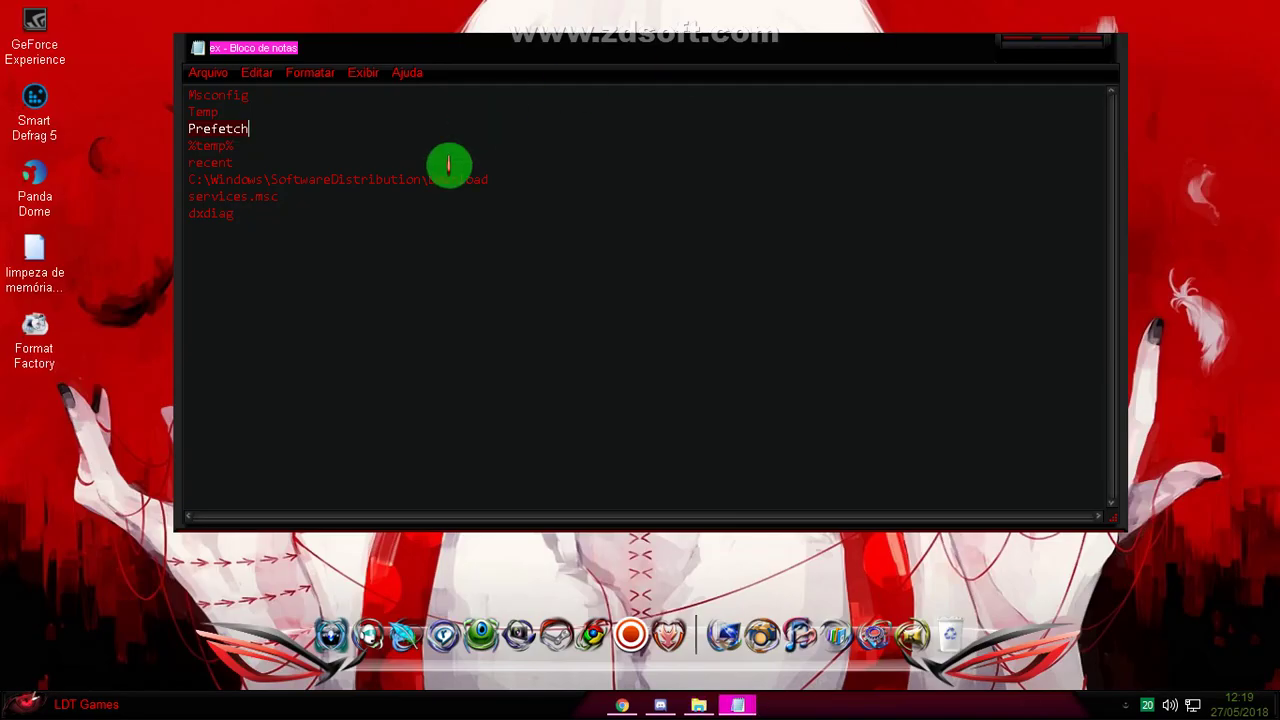
Step: Copy %temp% from the notes and open the user's temporary folder through Run
left_click(190, 162)
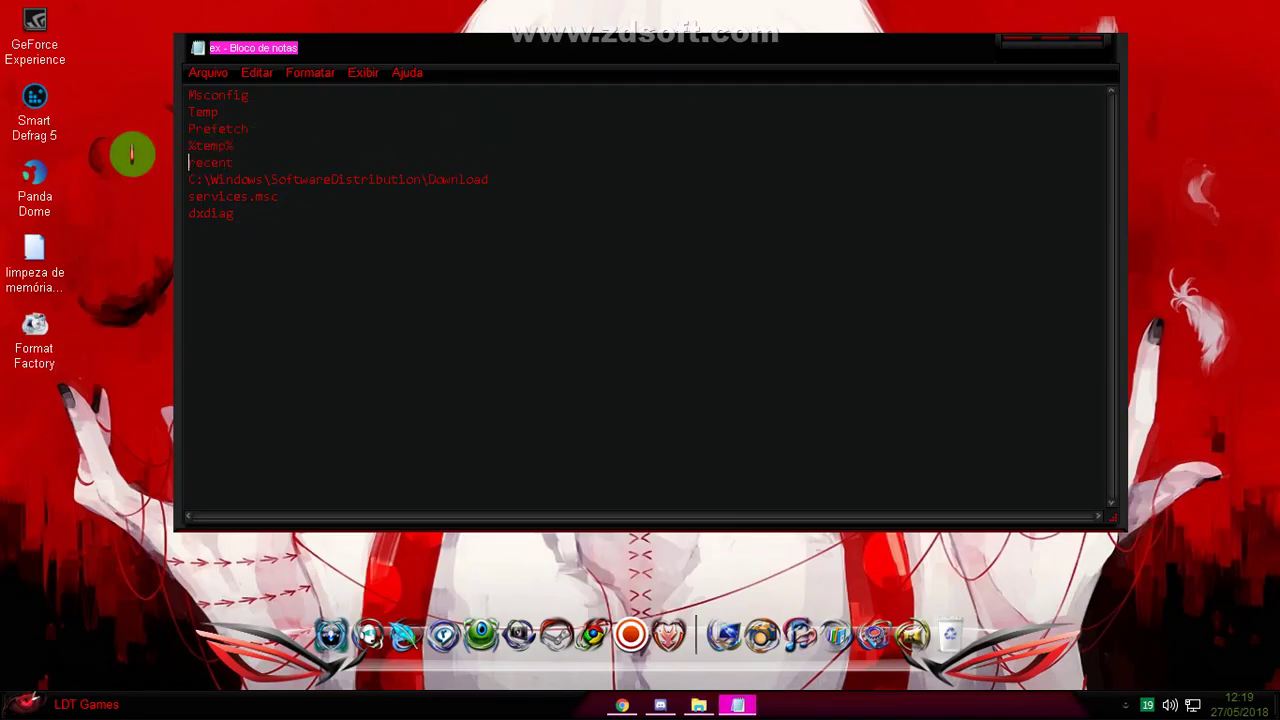
left_click_drag(131, 155, 131, 134)
key("ctrl+c")
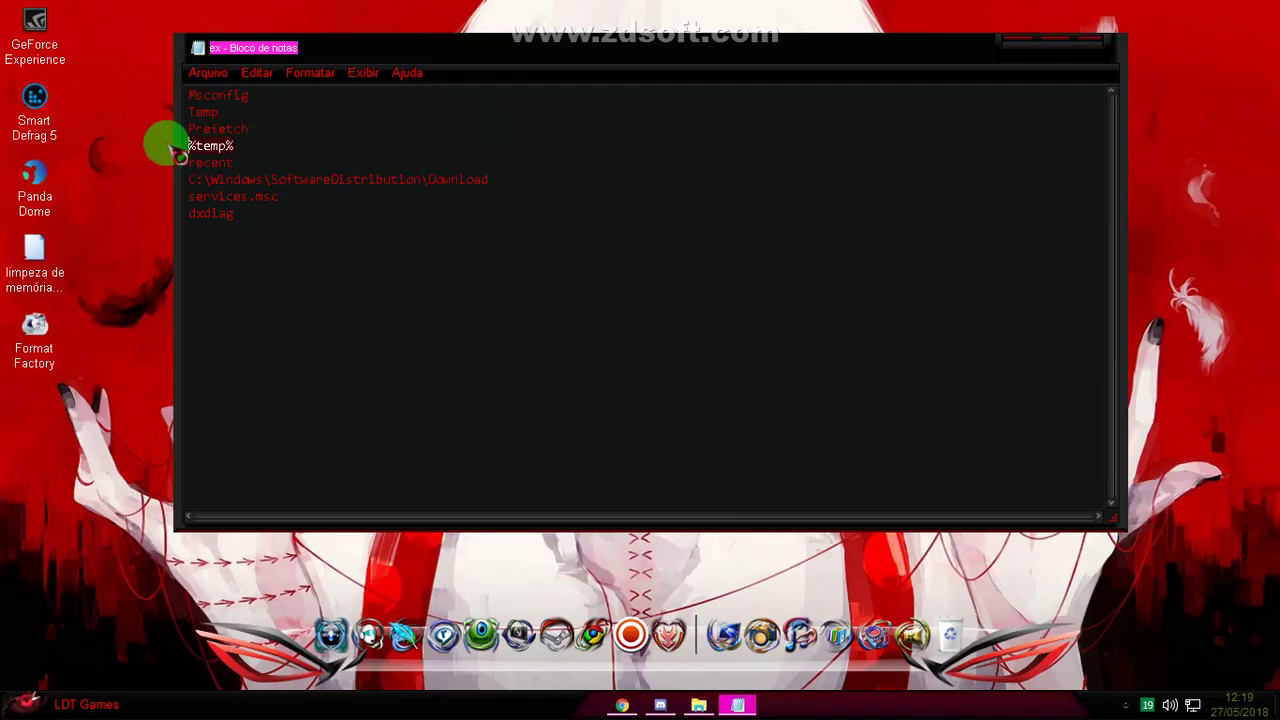
key("super+r")
key("ctrl+v")
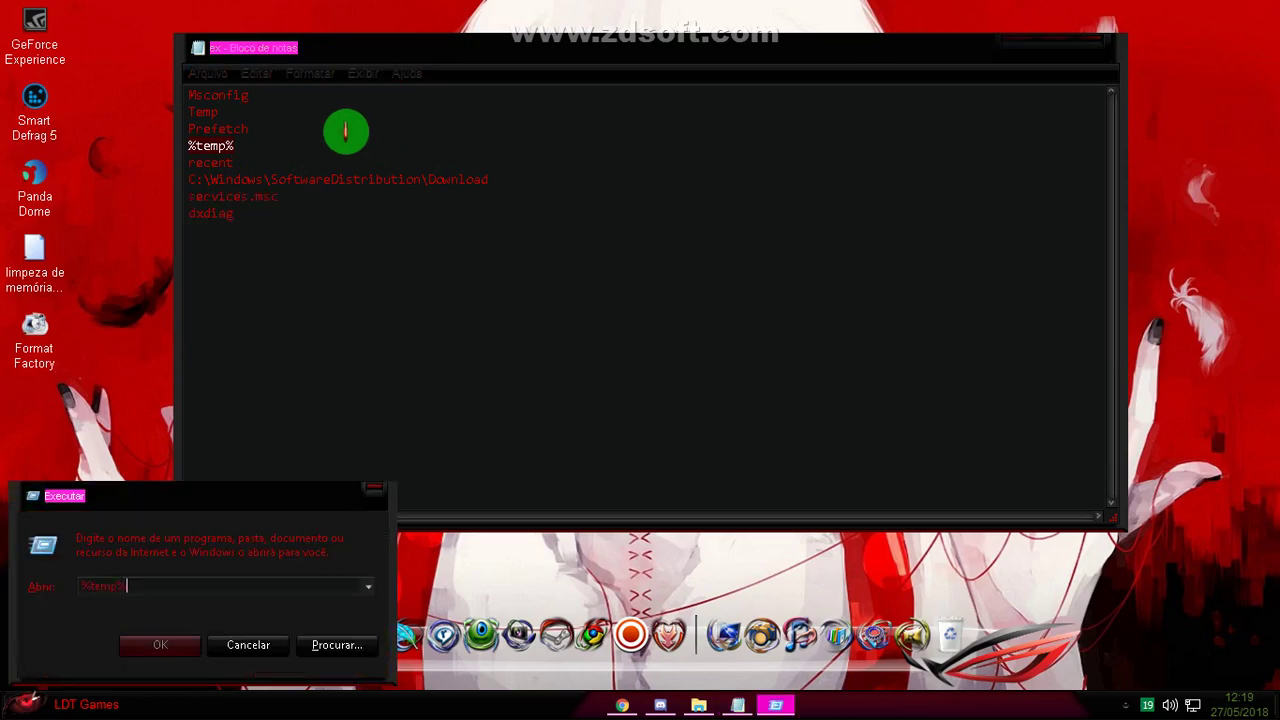
key("Return")
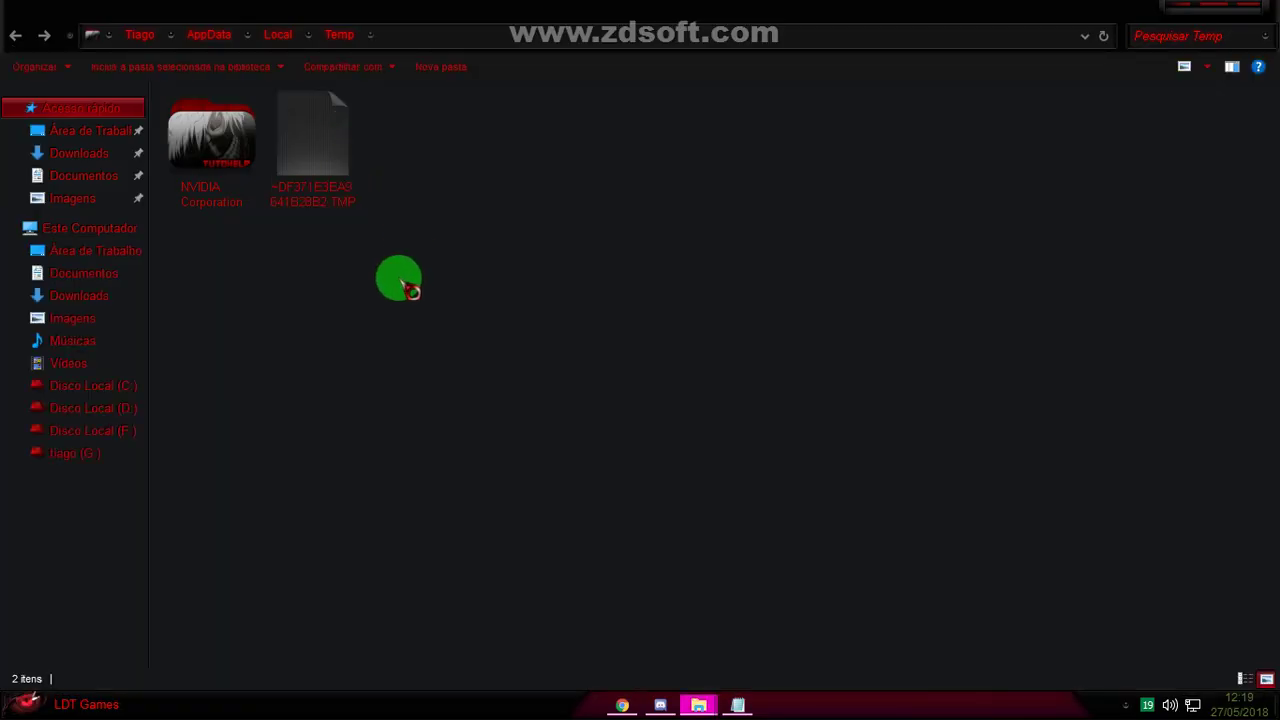
Step: Permanently delete all items in the user's Temp folder, skipping every file in use, and close the folder
left_click_drag(423, 274, 163, 94)
key("shift+Delete")
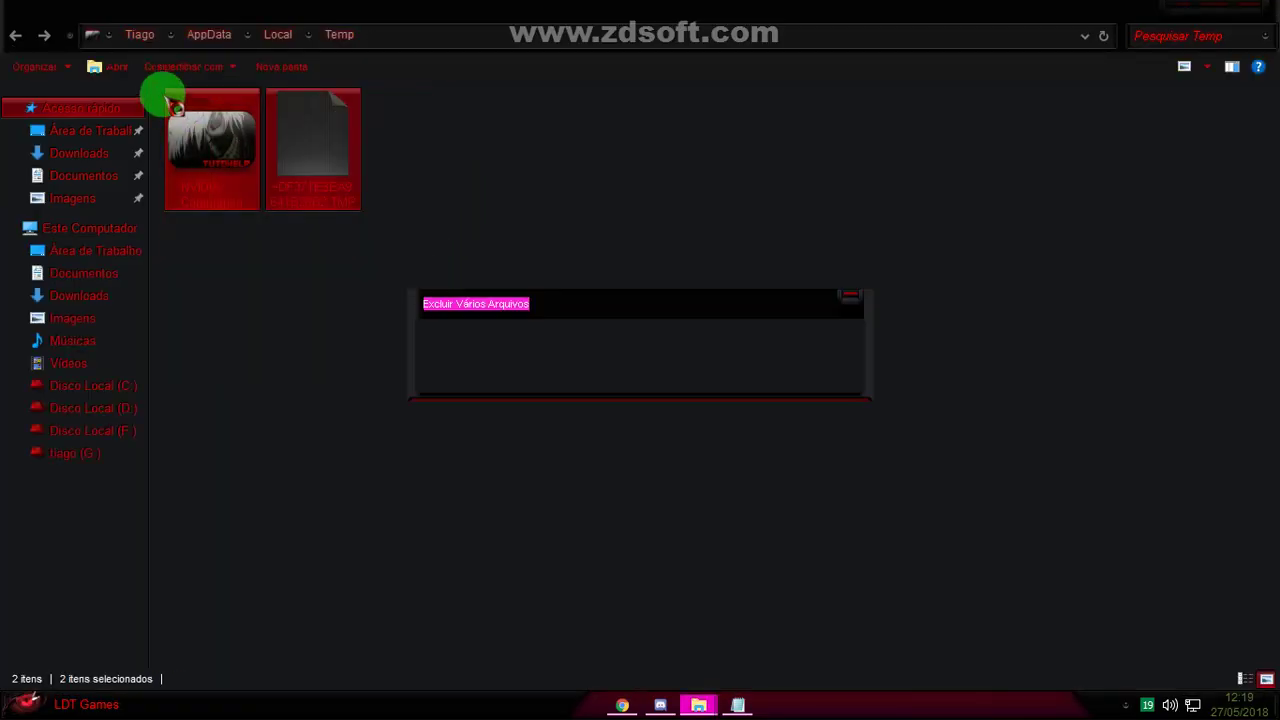
left_click(714, 369)
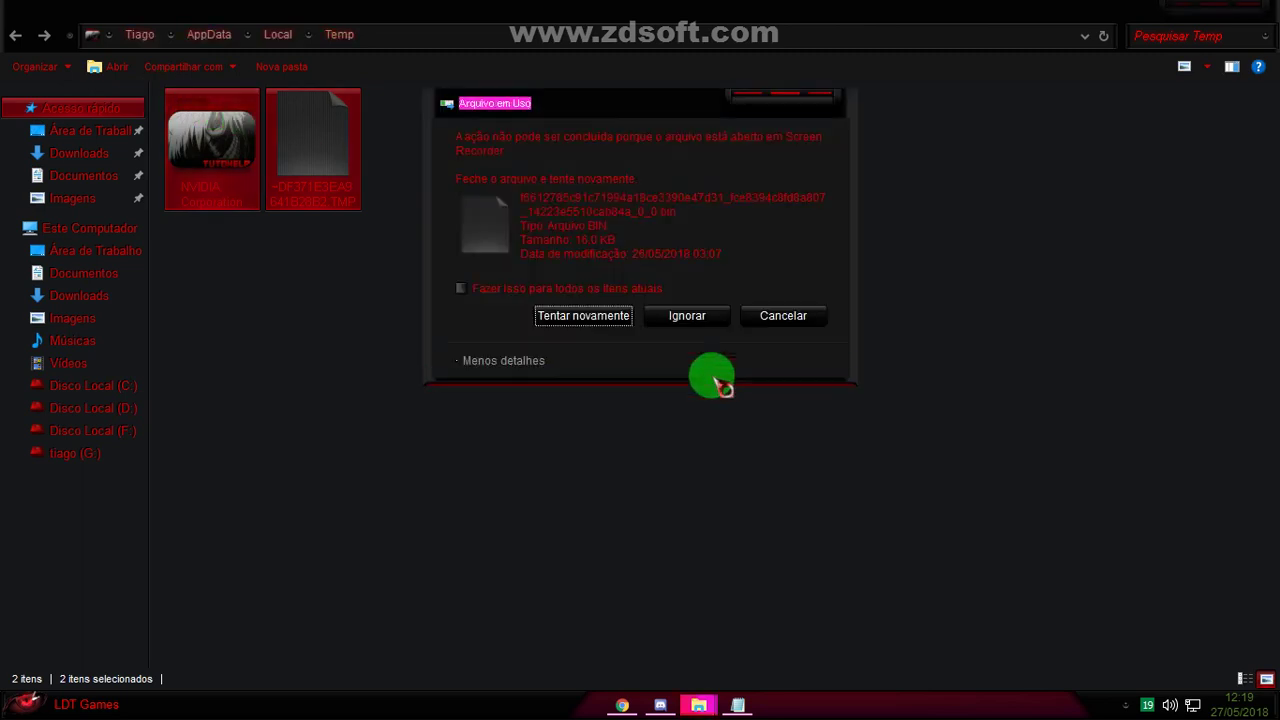
left_click(690, 318)
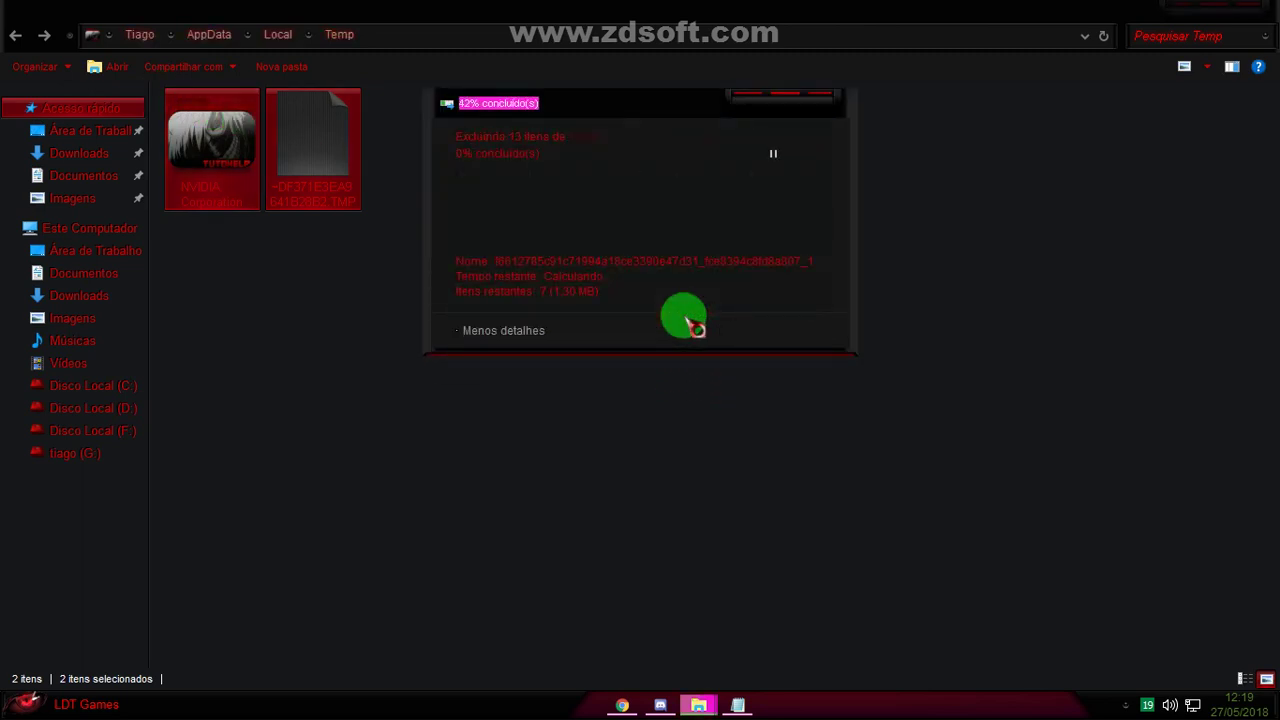
left_click(688, 315)
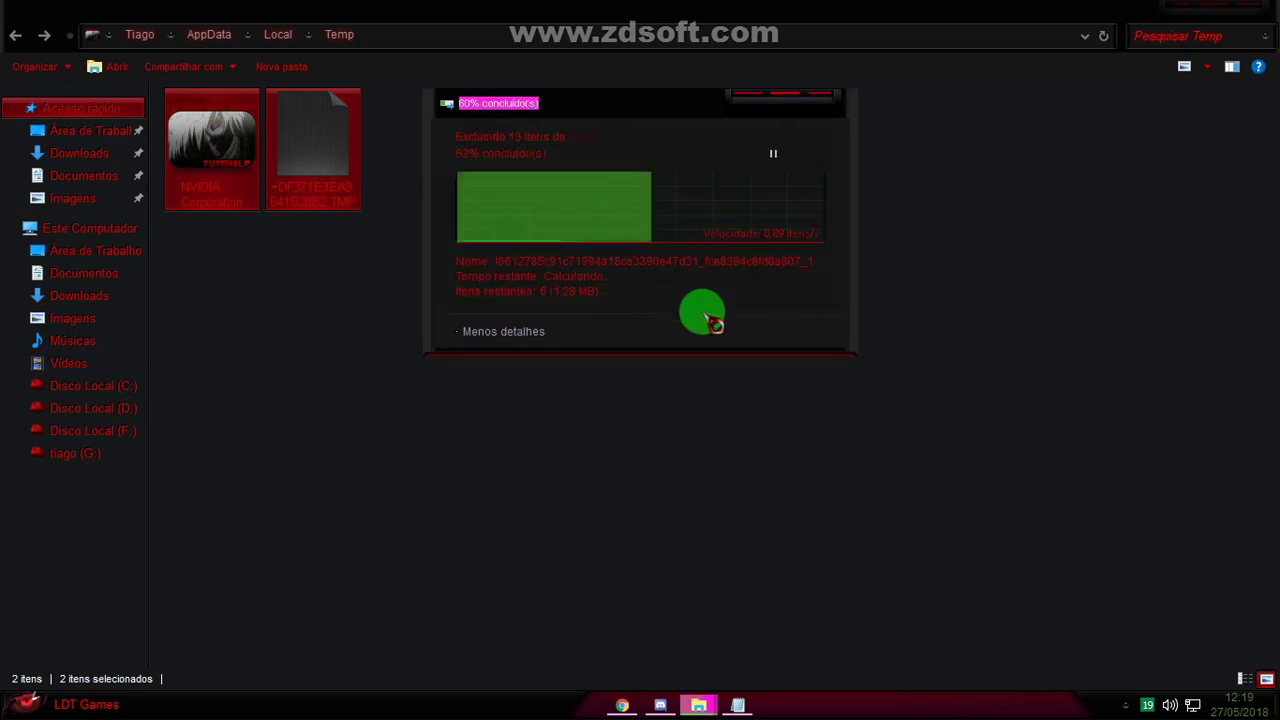
left_click(648, 289)
left_click(712, 320)
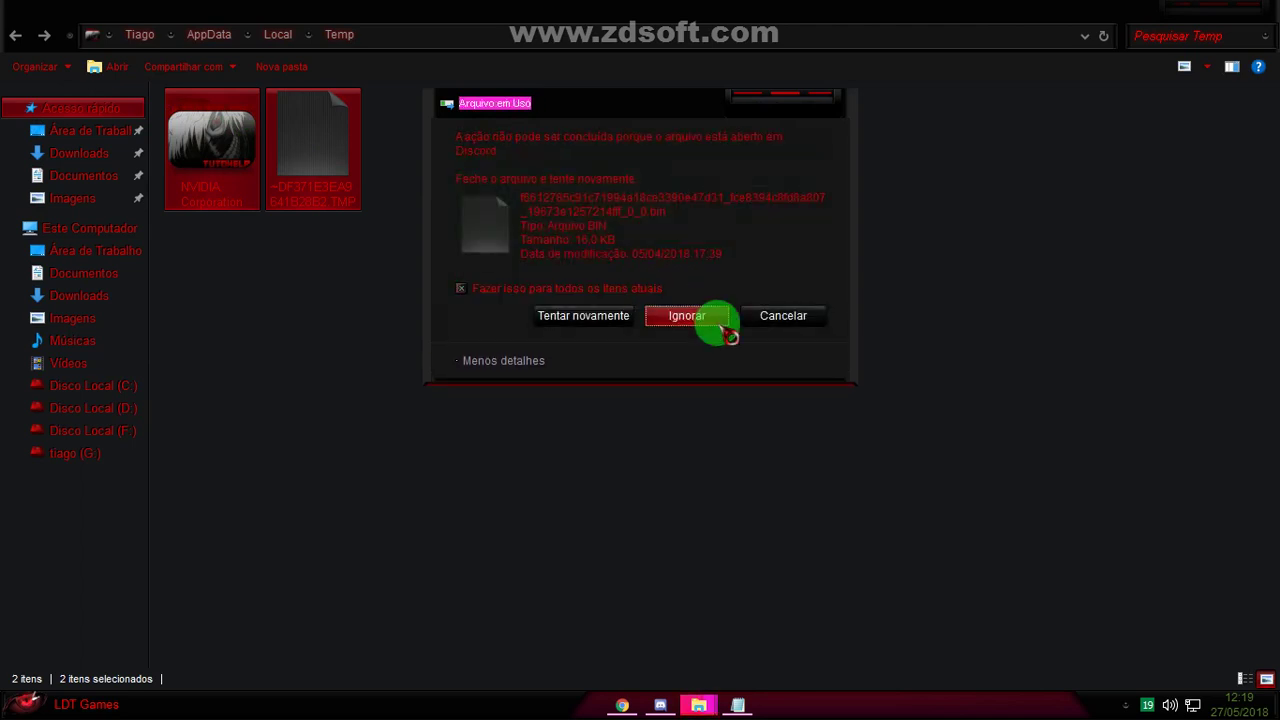
left_click(1245, 15)
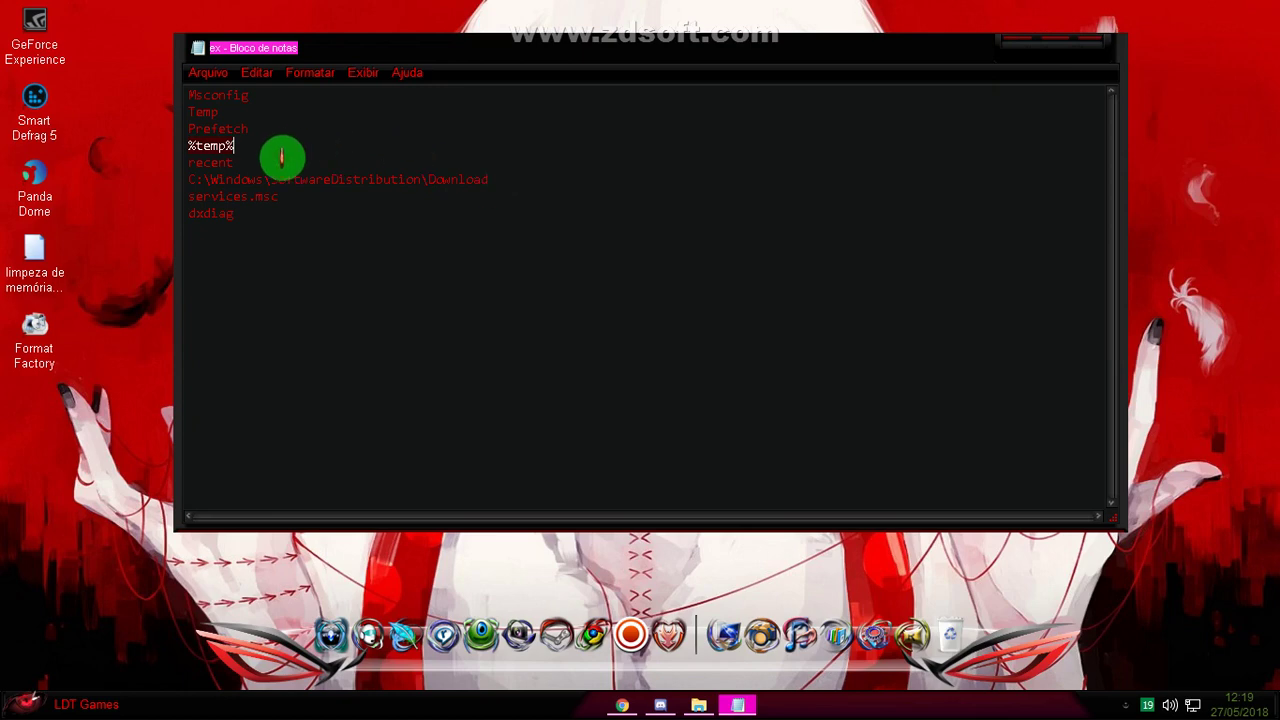
Step: Copy recent from the notes and open the Recent folder through Run
left_click(240, 176)
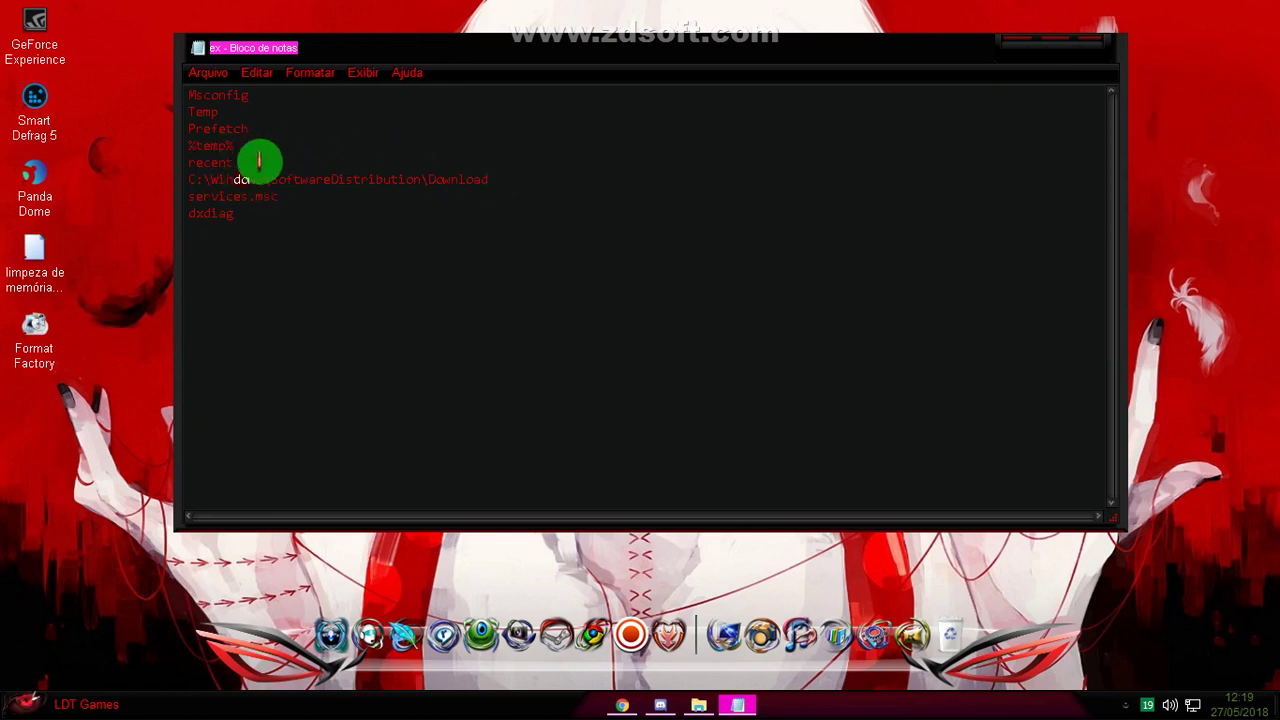
left_click_drag(246, 166, 172, 166)
key("ctrl+c")
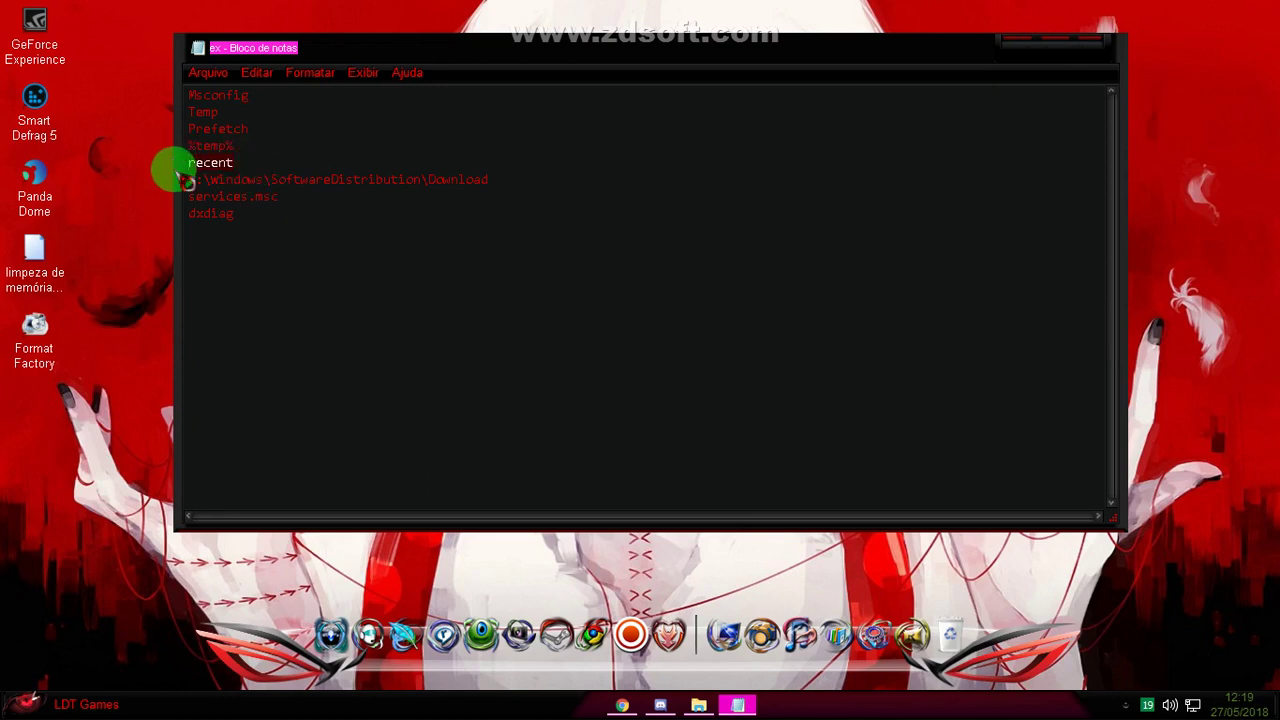
key("super+r")
key("ctrl+v")
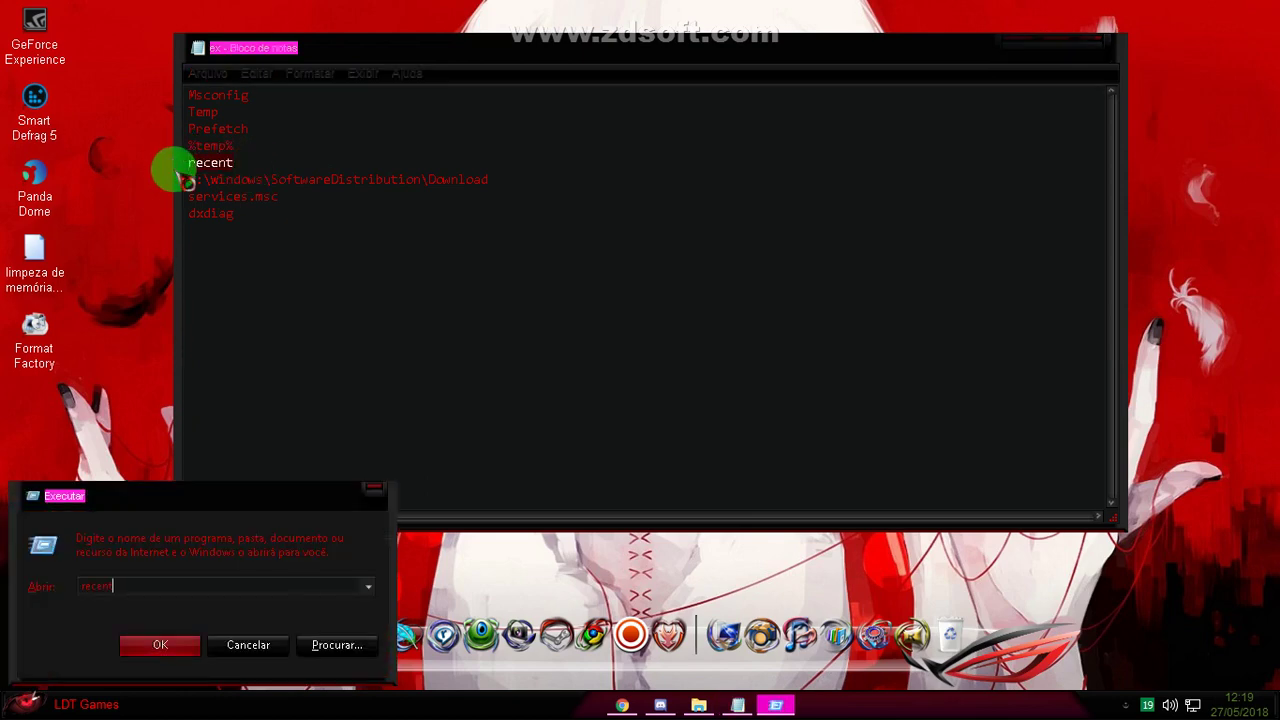
key("Return")
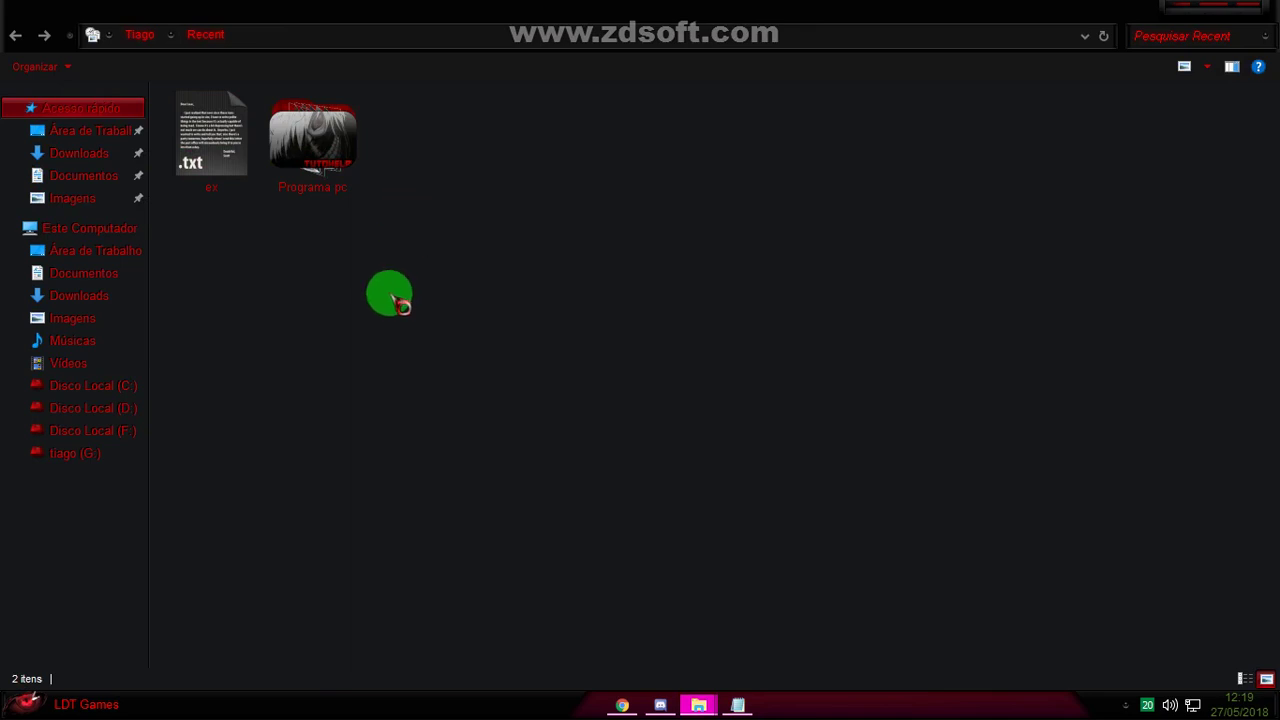
Step: Delete all items in the Recent folder and close the folder
left_click_drag(389, 294, 140, 92)
key("Delete")
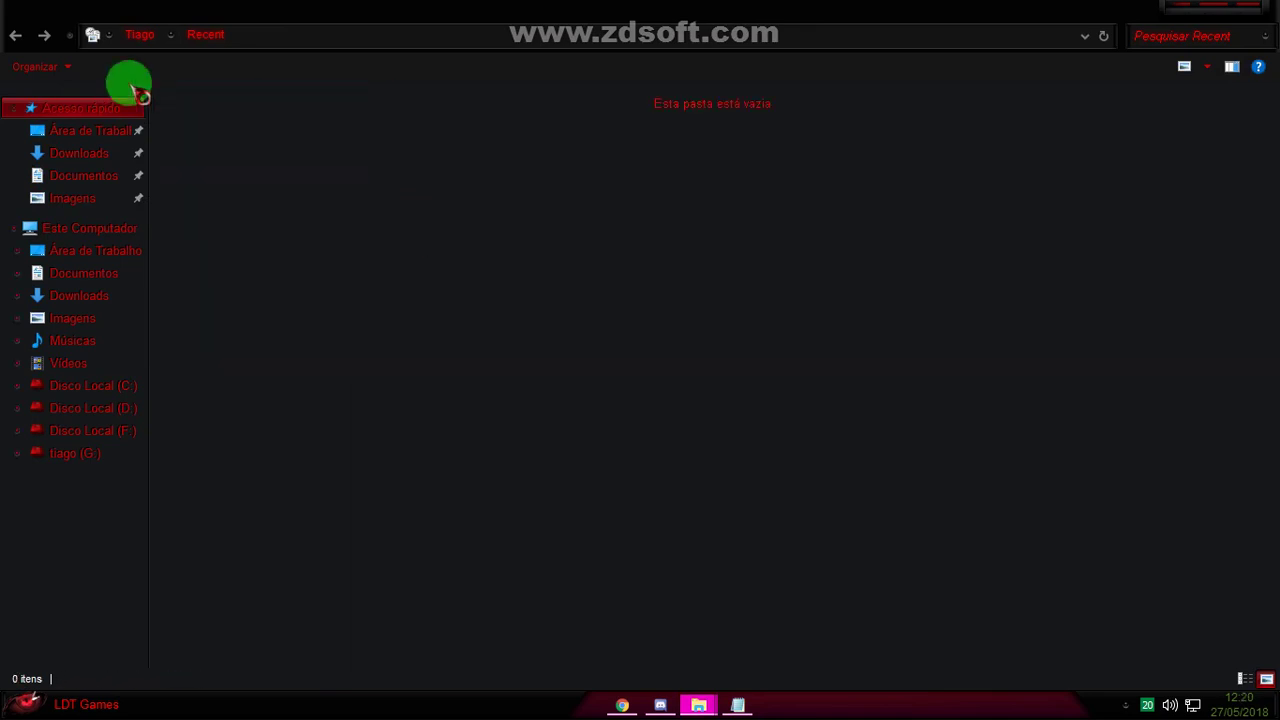
left_click(1260, 8)
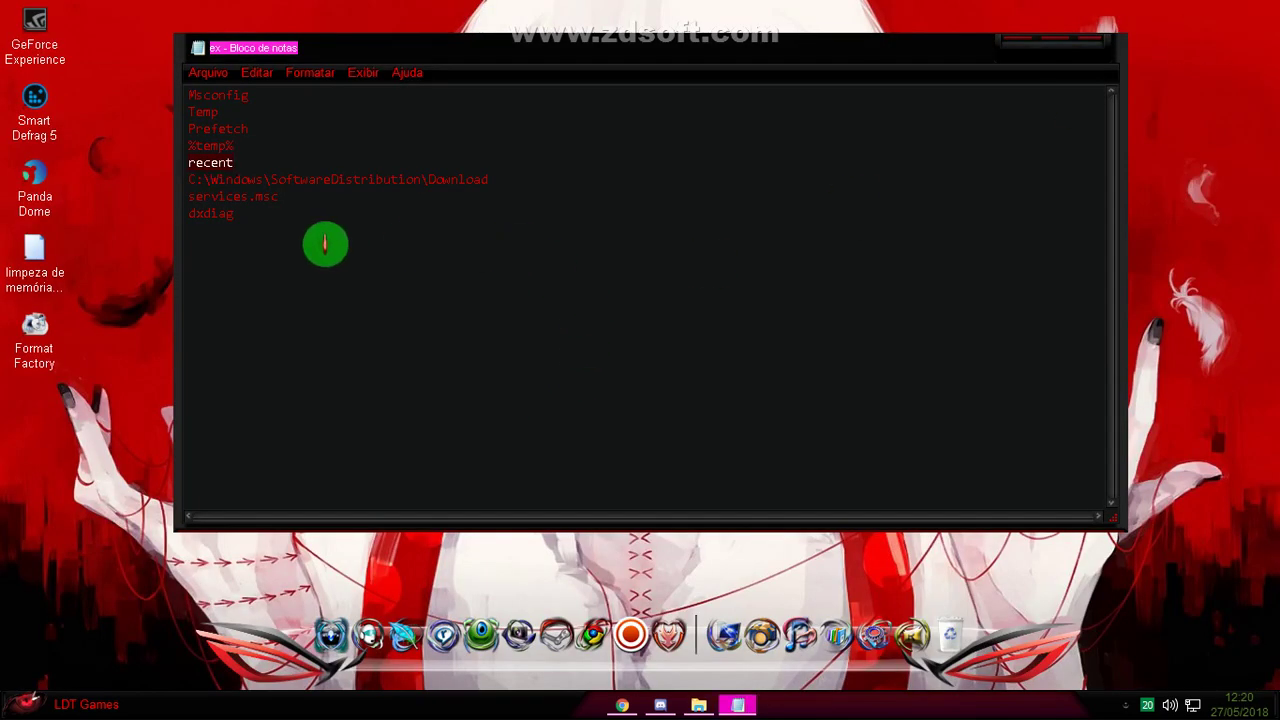
Step: Open C:\Windows\SoftwareDistribution\Download from the notes through Run to check it for files, and close the folder
left_click(523, 175)
left_click(292, 190)
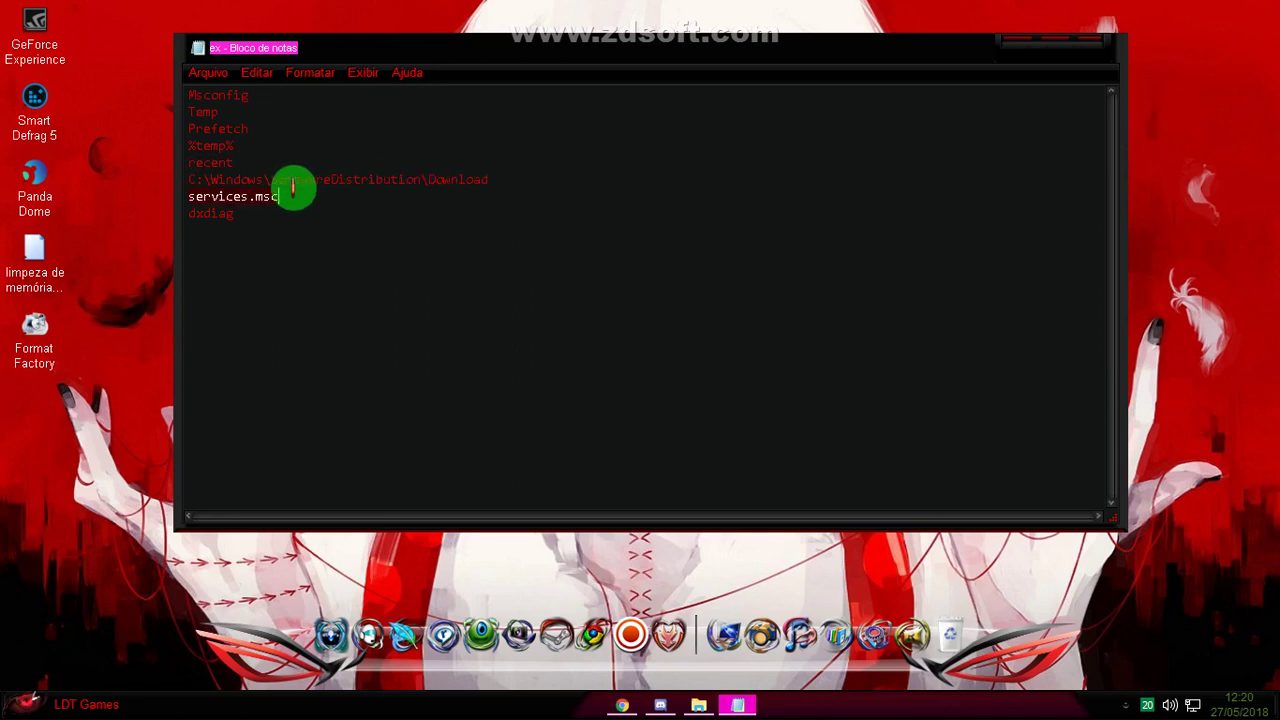
left_click(214, 183)
left_click(177, 183)
key("super+r")
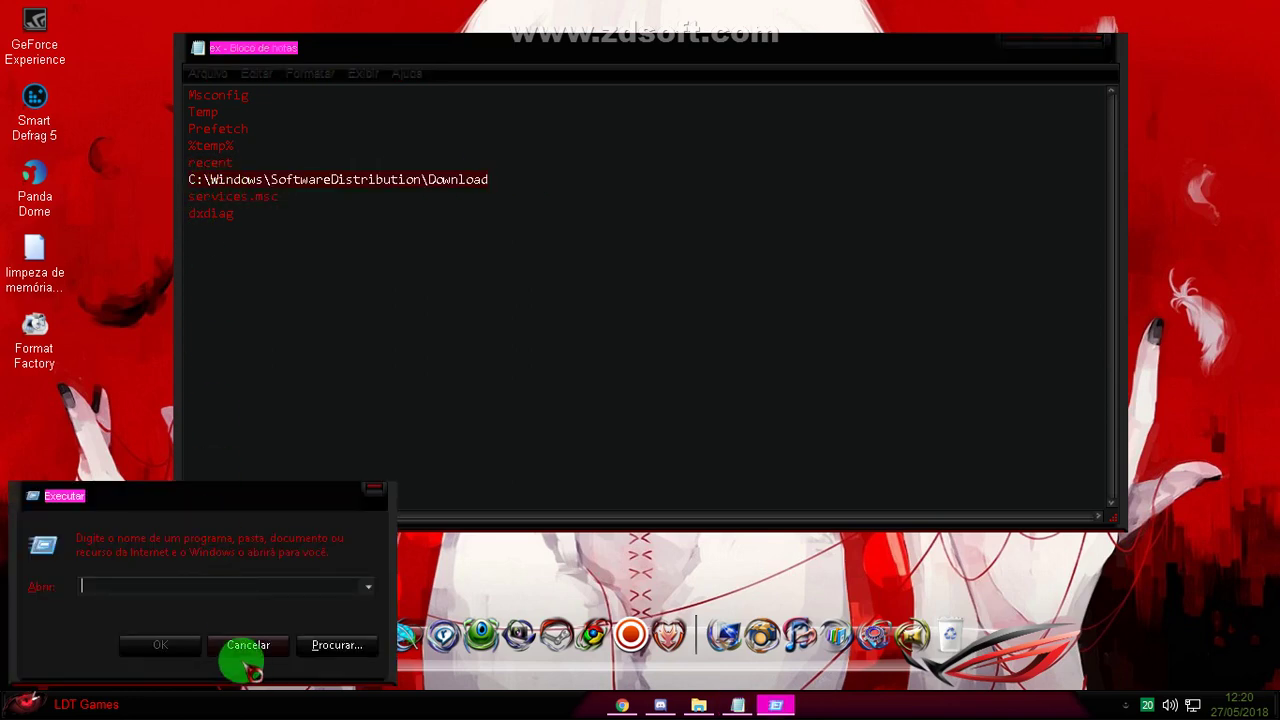
type("C:\\Windows\\SoftwareDistribution\\Download")
key("Return")
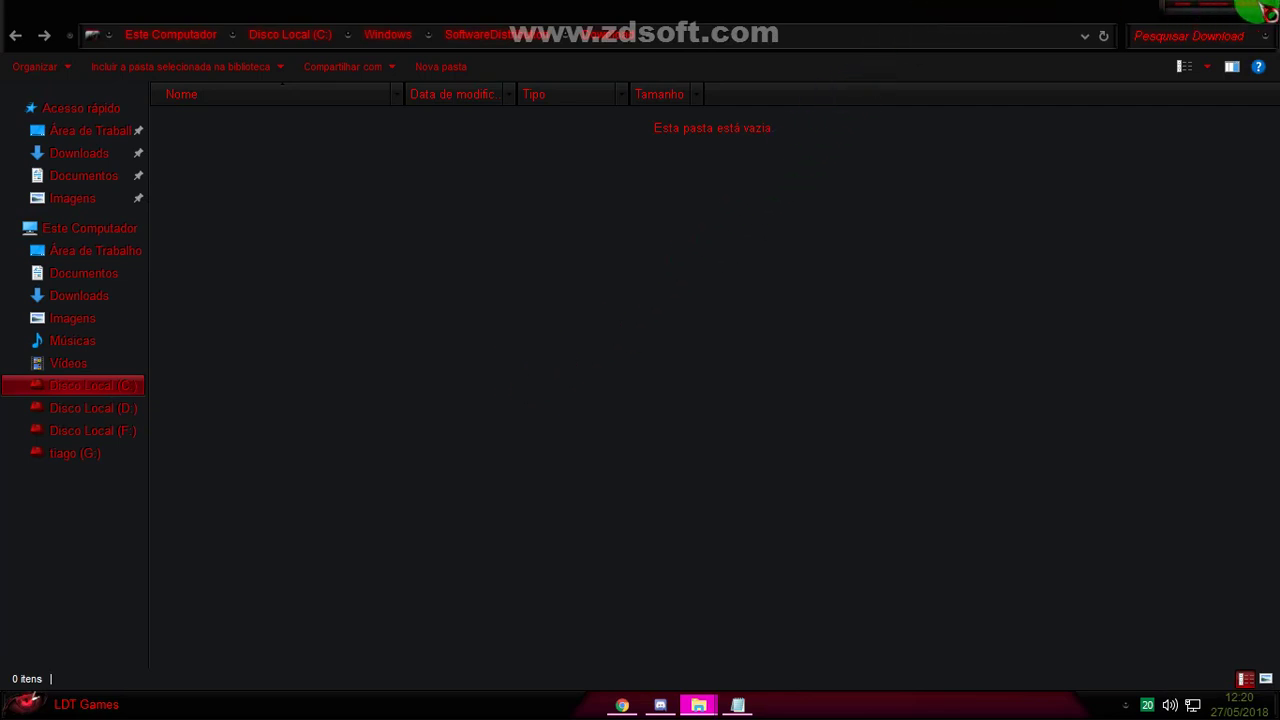
left_click(1266, 10)
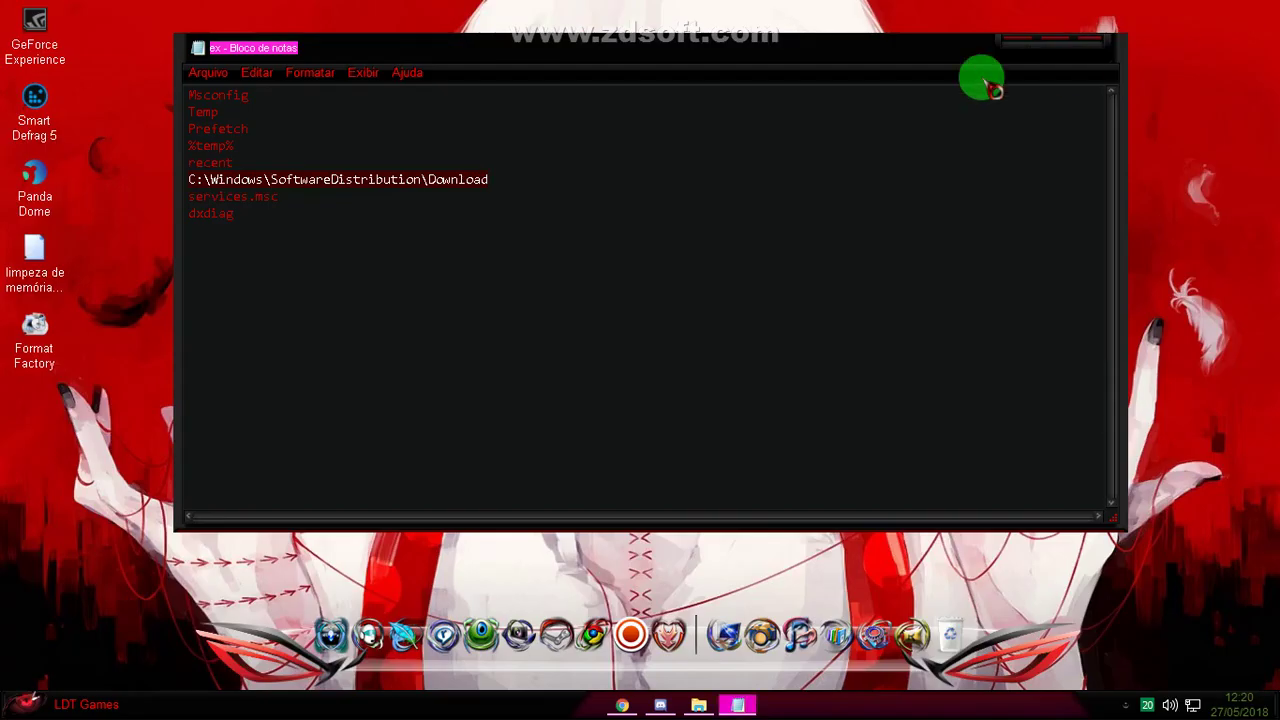
Step: Open the Services console by running services.msc from the notes through Run
left_click(300, 207)
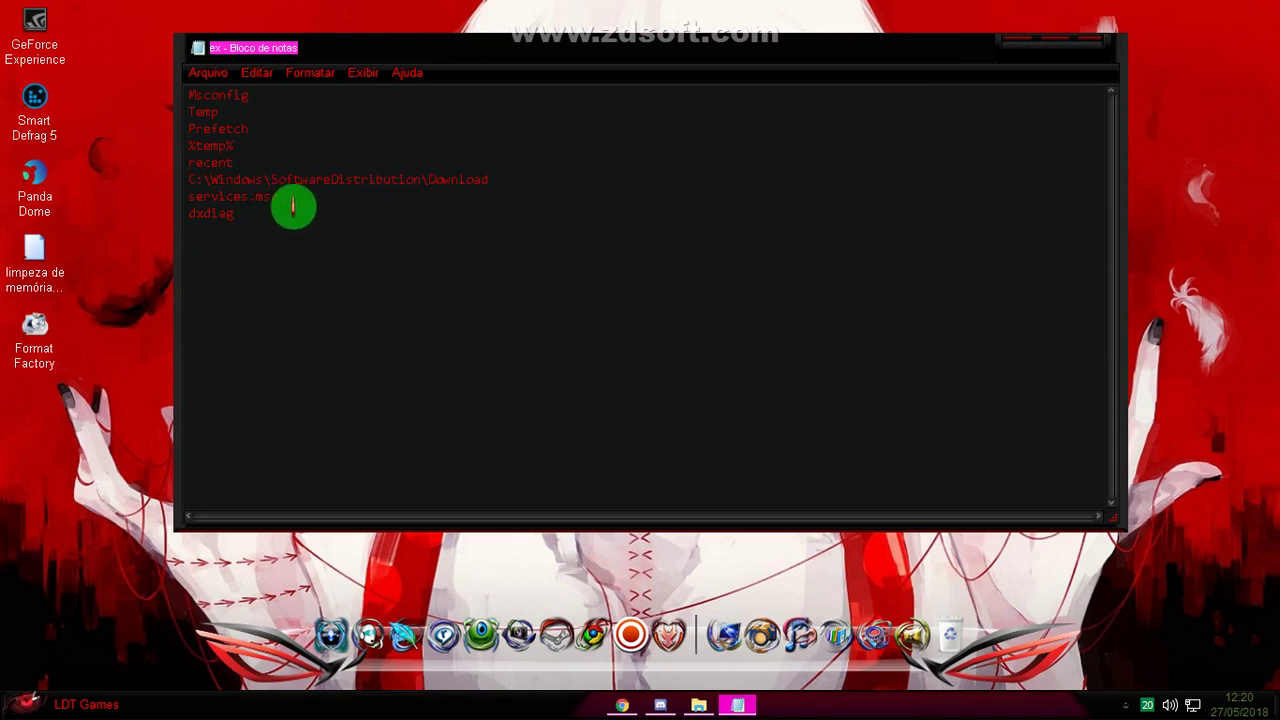
left_click_drag(276, 196, 140, 188)
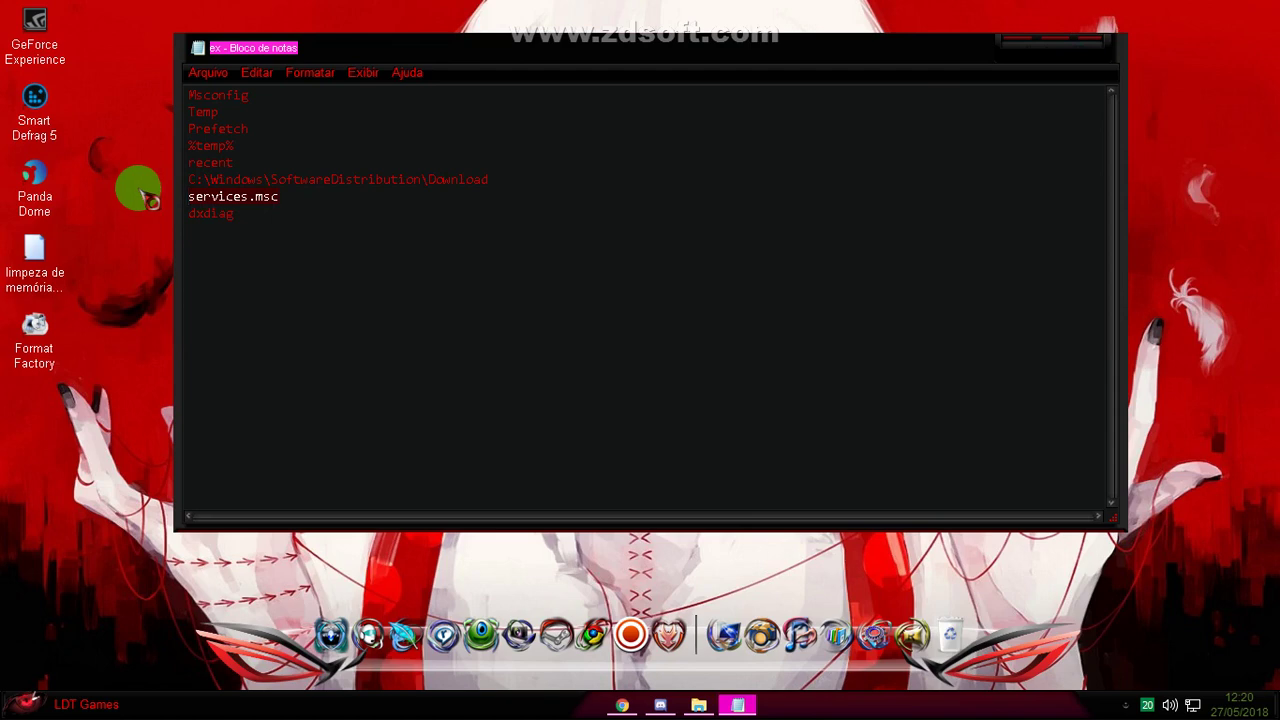
key("super+r")
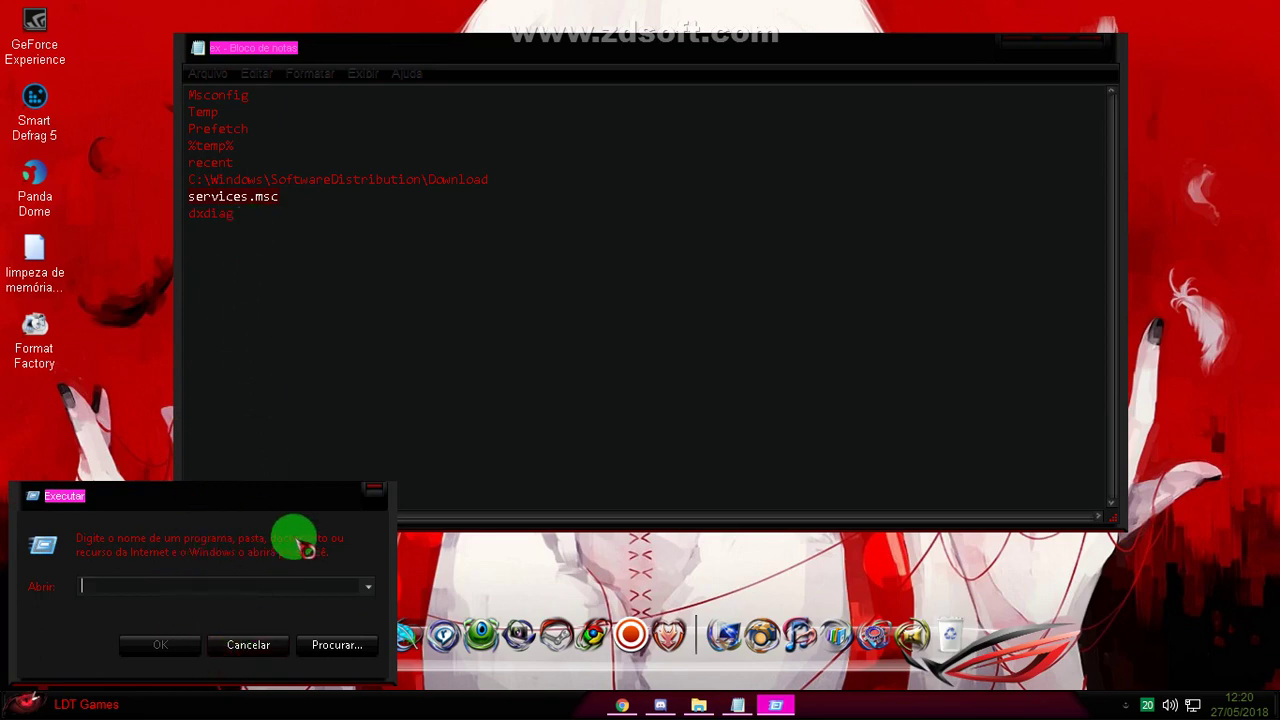
type("services.msc")
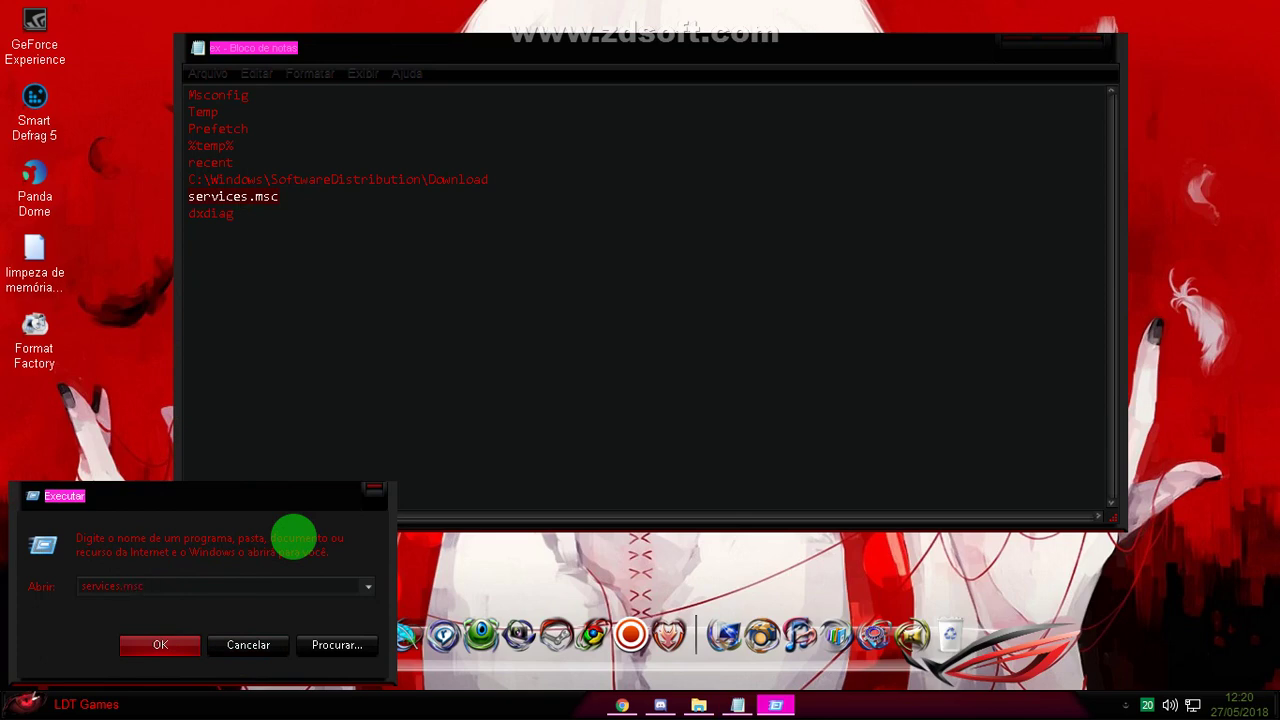
key("Return")
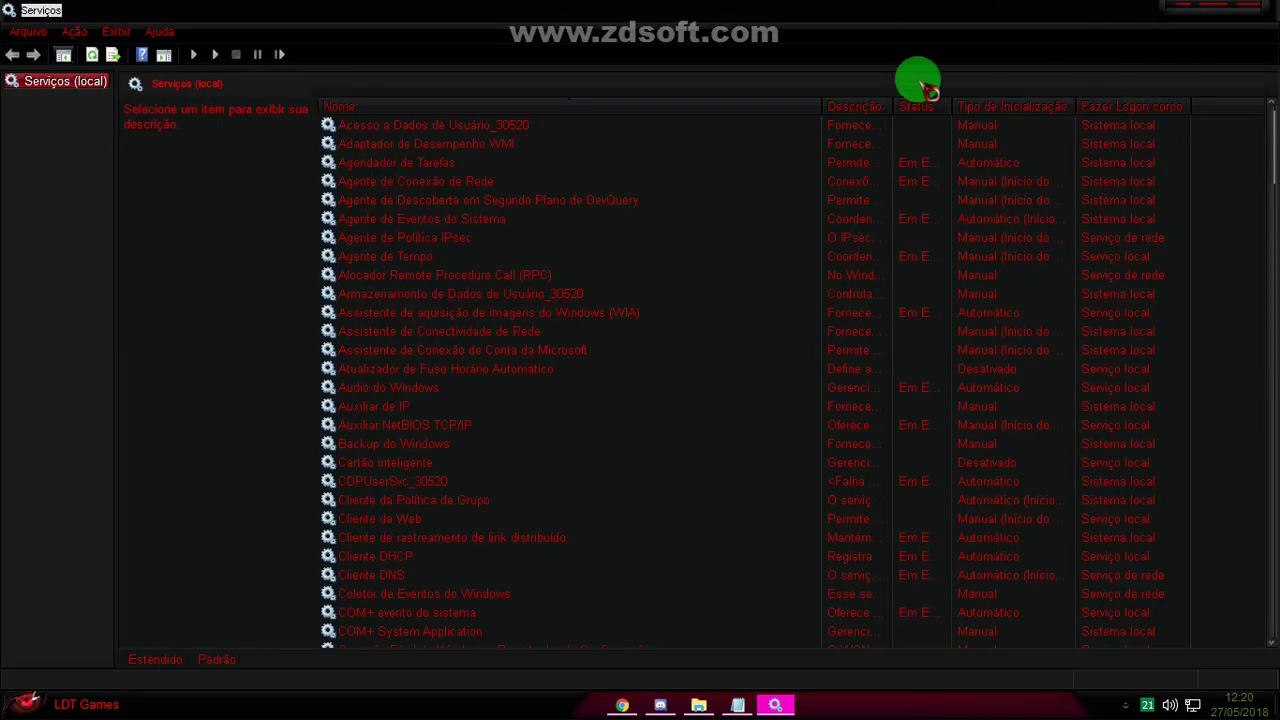
Step: Find and select the Superfetch service to check its startup type
scroll(700, 375, "down", 20)
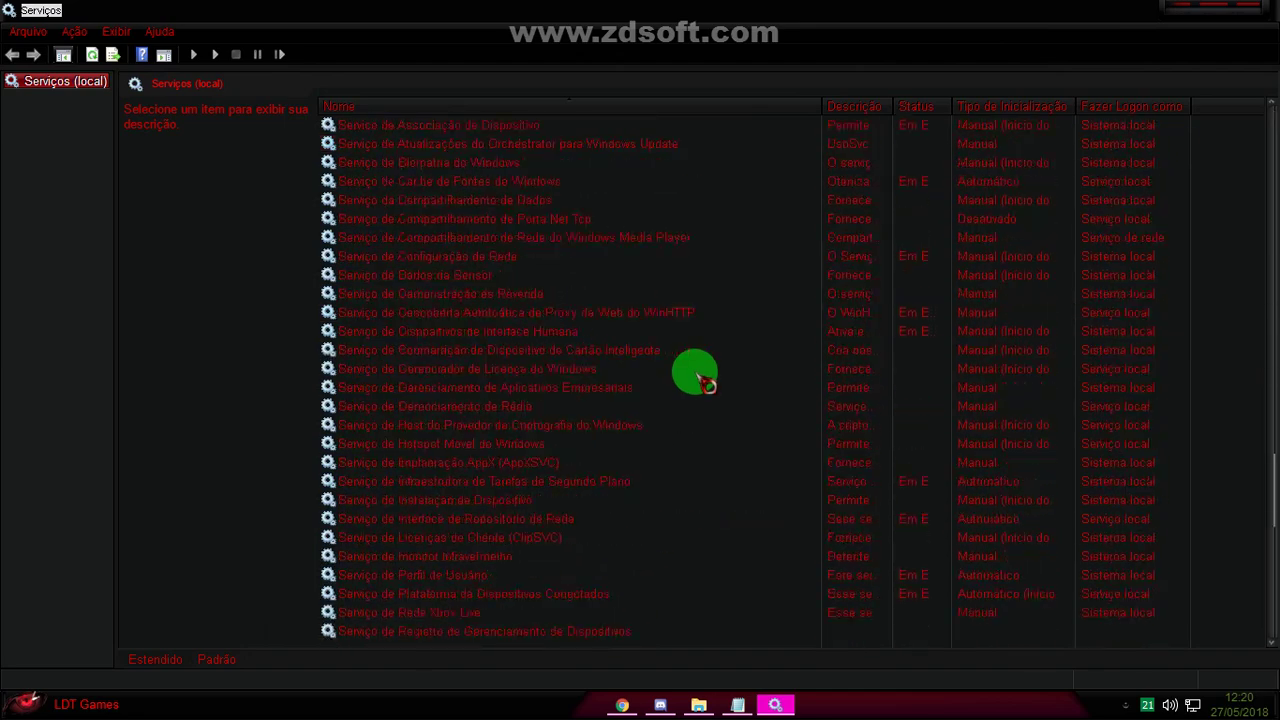
scroll(700, 377, "down", 10)
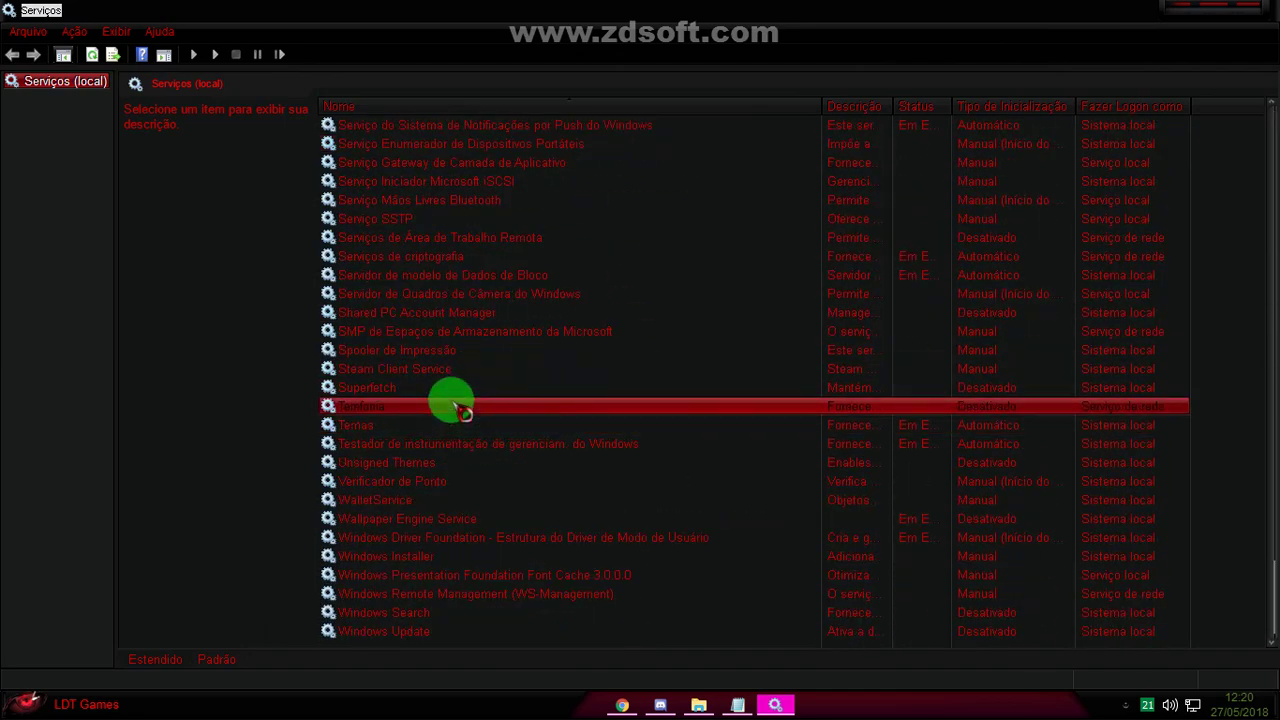
left_click(442, 392)
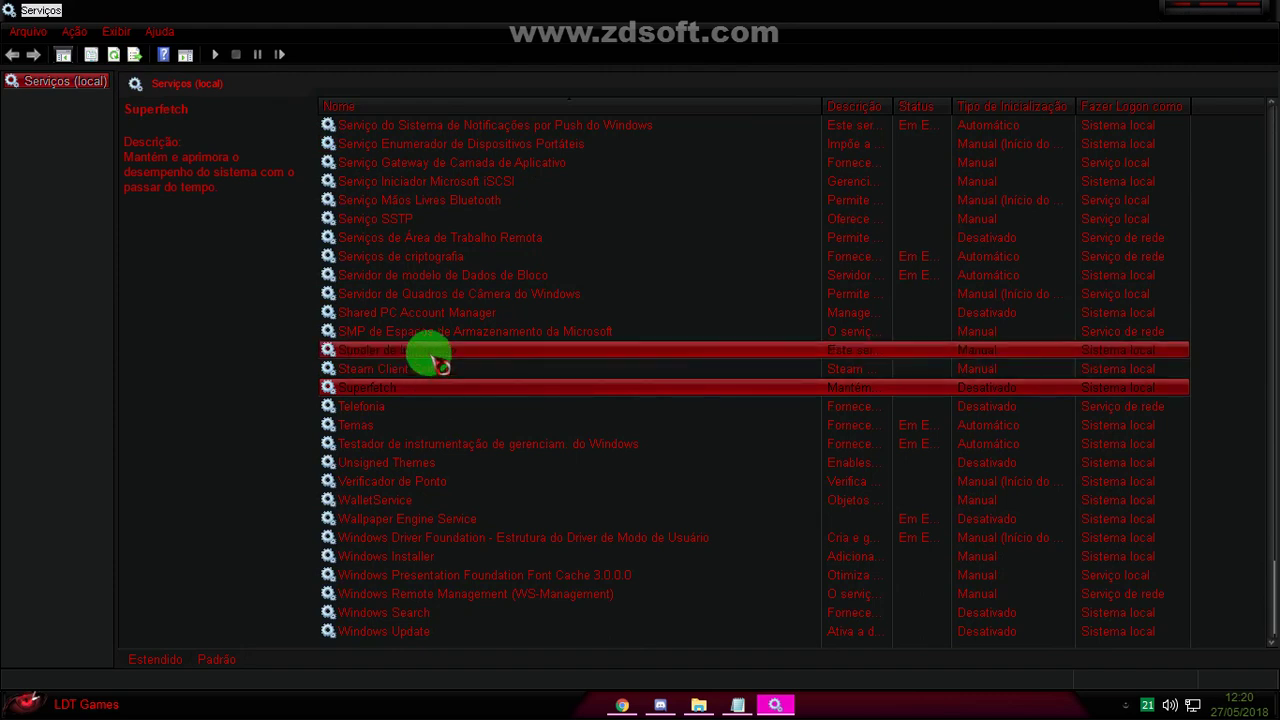
Step: Check the startup type in the properties of Serviço de transferência inteligente de tela de fundo (BITS) and close them without changes
scroll(438, 360, "up", 3)
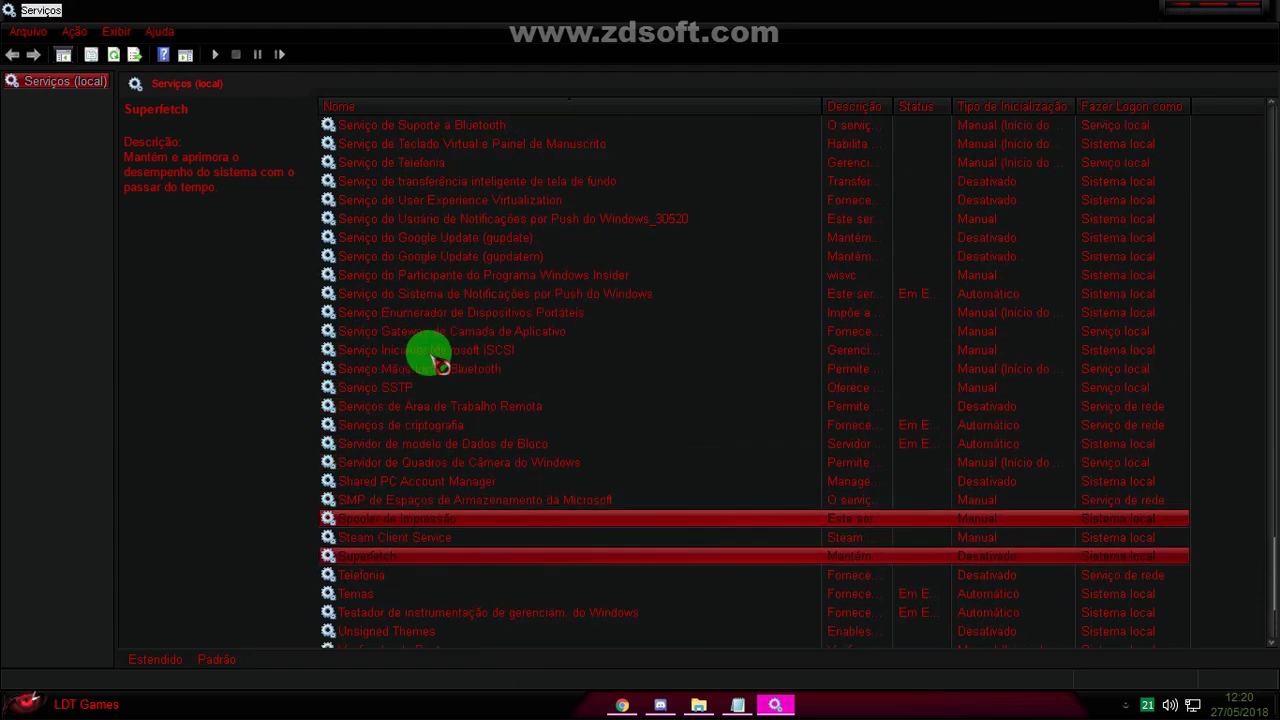
scroll(438, 362, "up", 1)
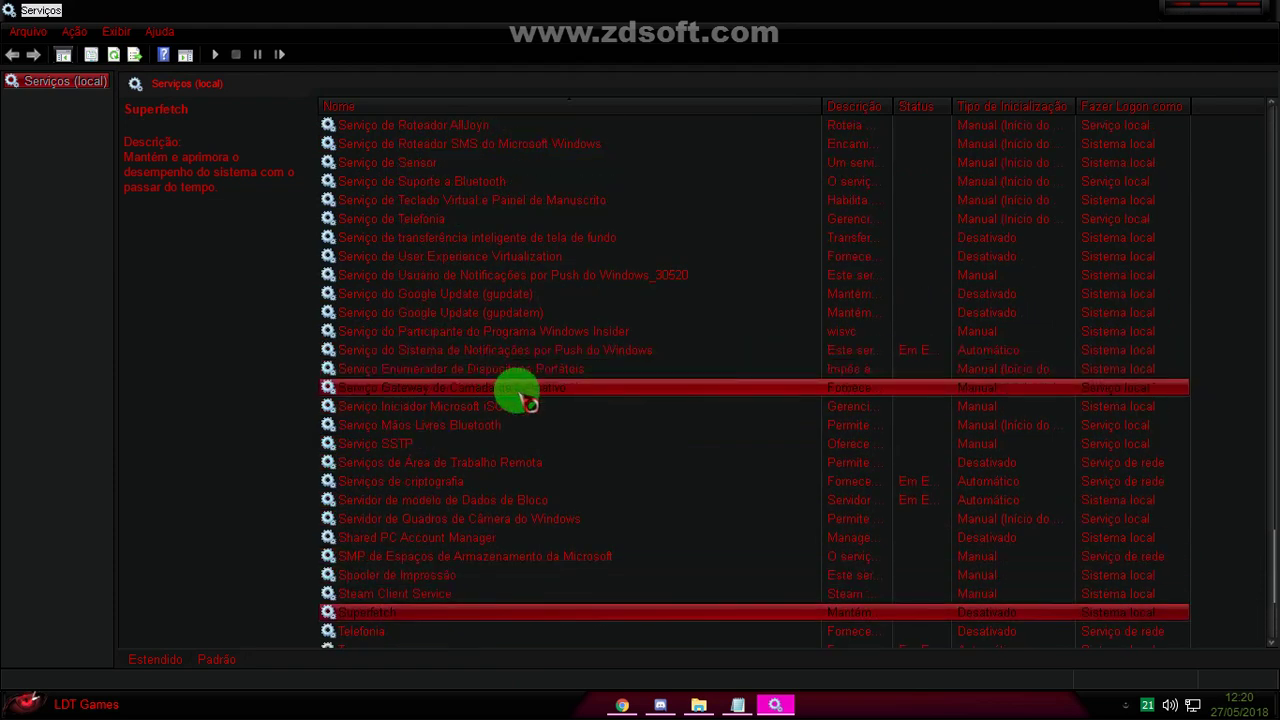
scroll(570, 400, "up", 1)
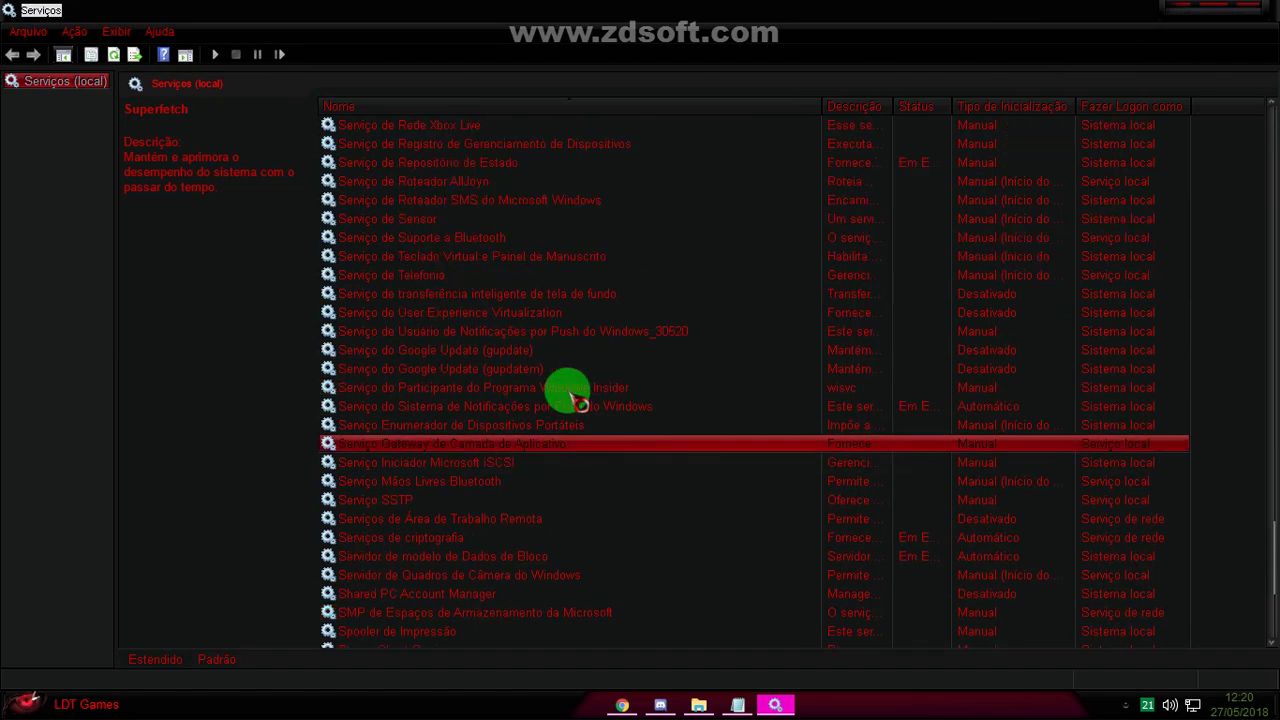
scroll(577, 401, "up", 3)
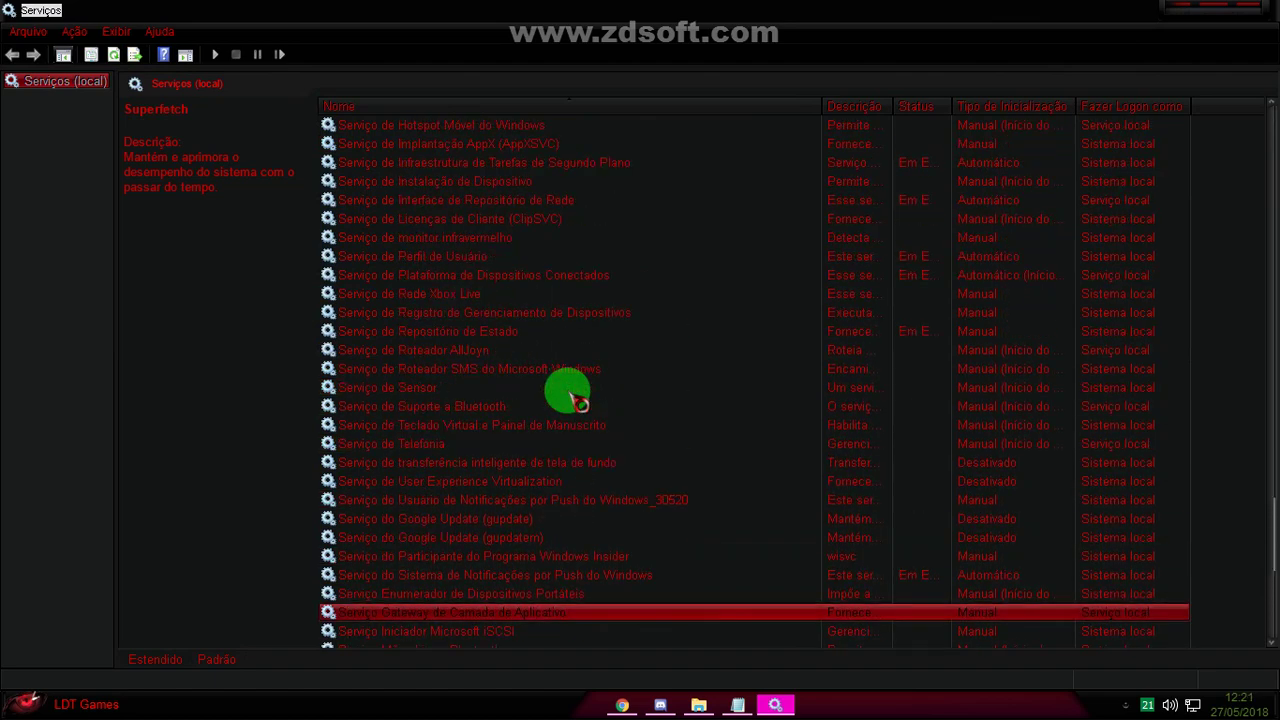
scroll(577, 401, "up", 1)
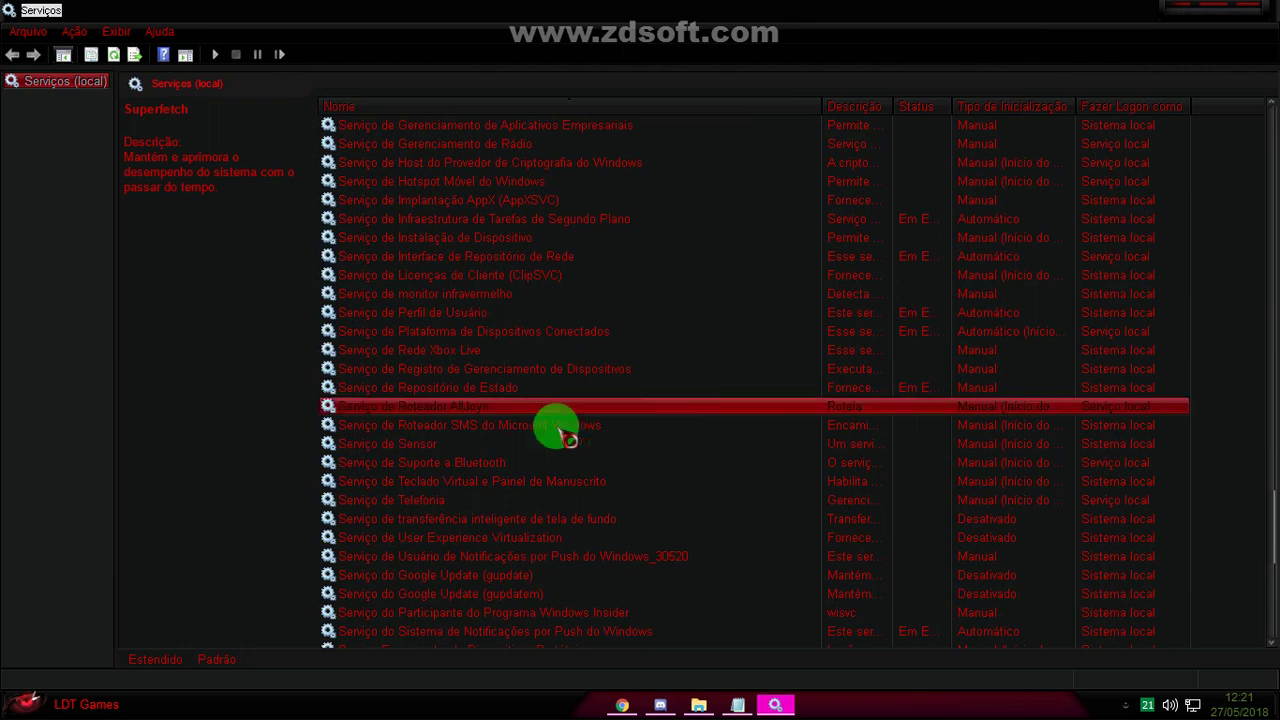
left_click(538, 527)
double_click(540, 530)
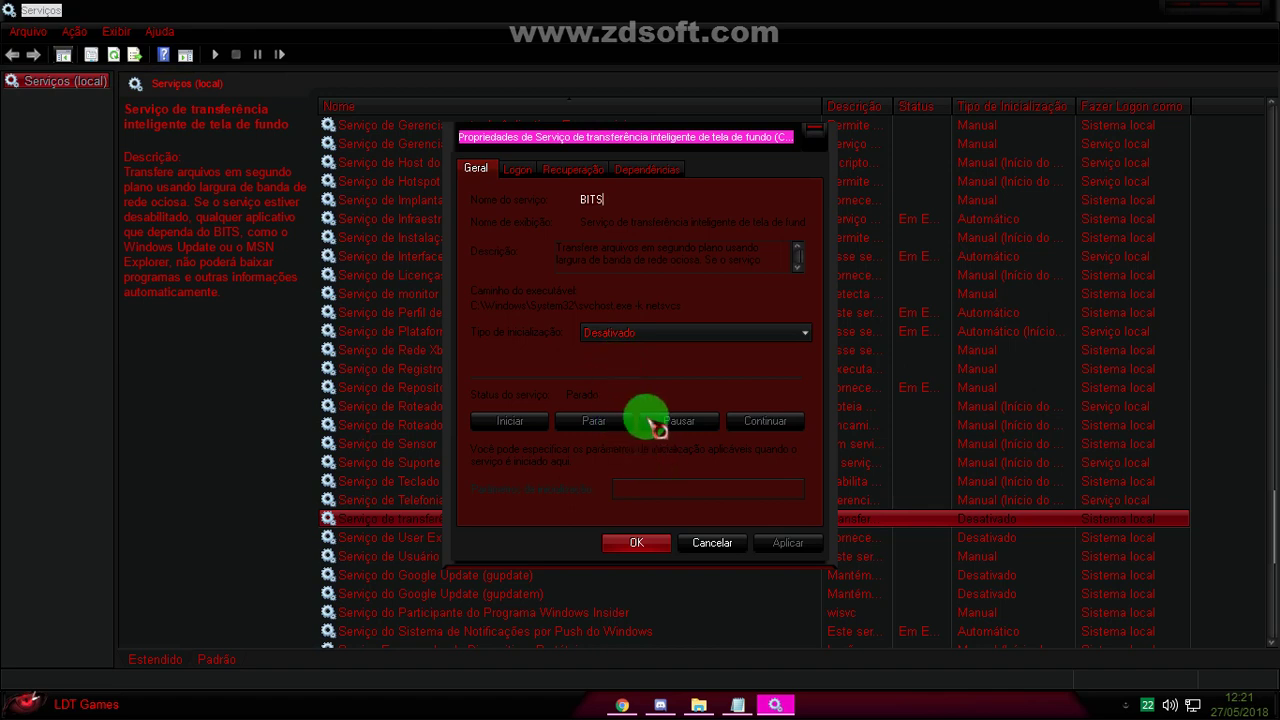
left_click(712, 545)
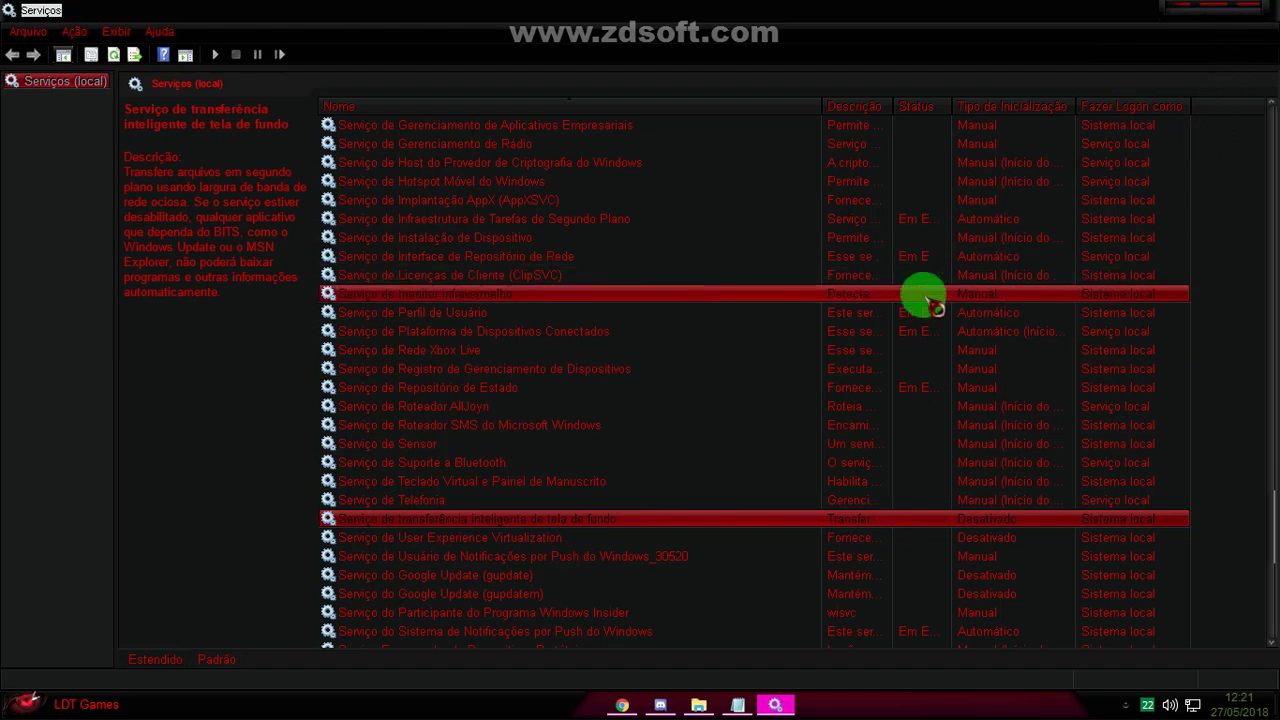
Step: Review the remaining services down to Windows Update, and close the Services console and the notes file
scroll(918, 340, "down", 6)
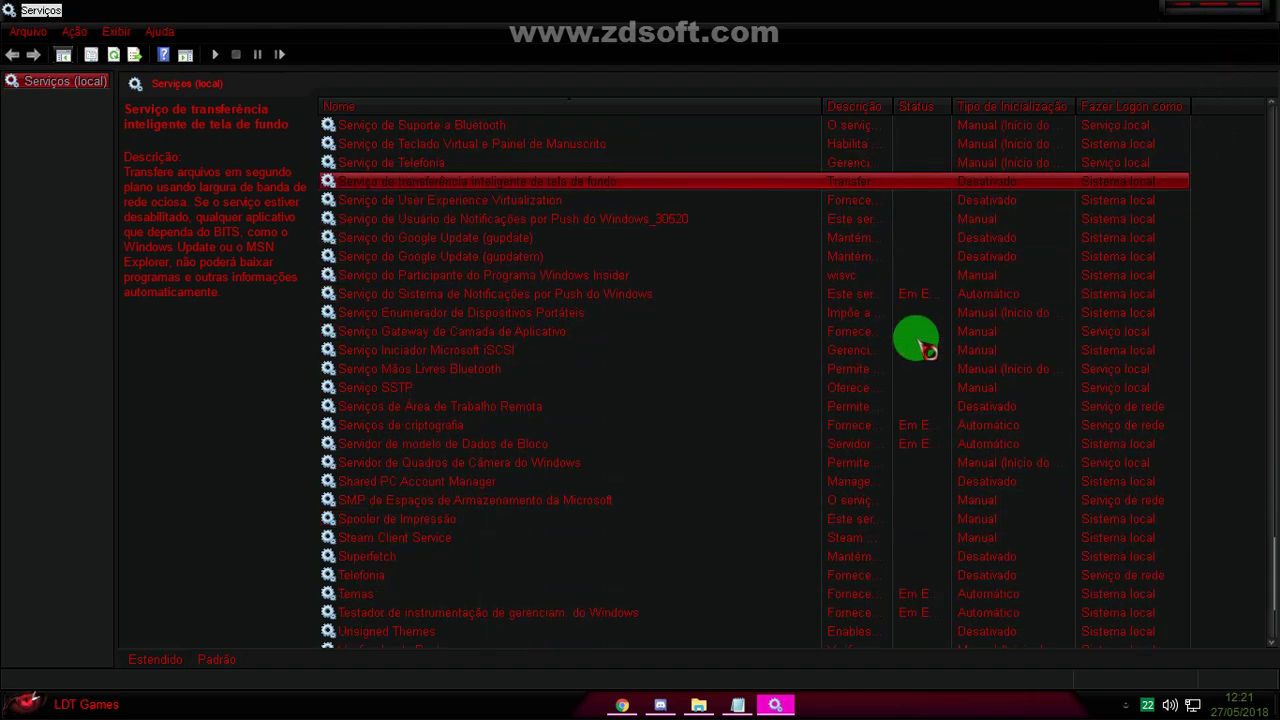
scroll(918, 340, "down", 3)
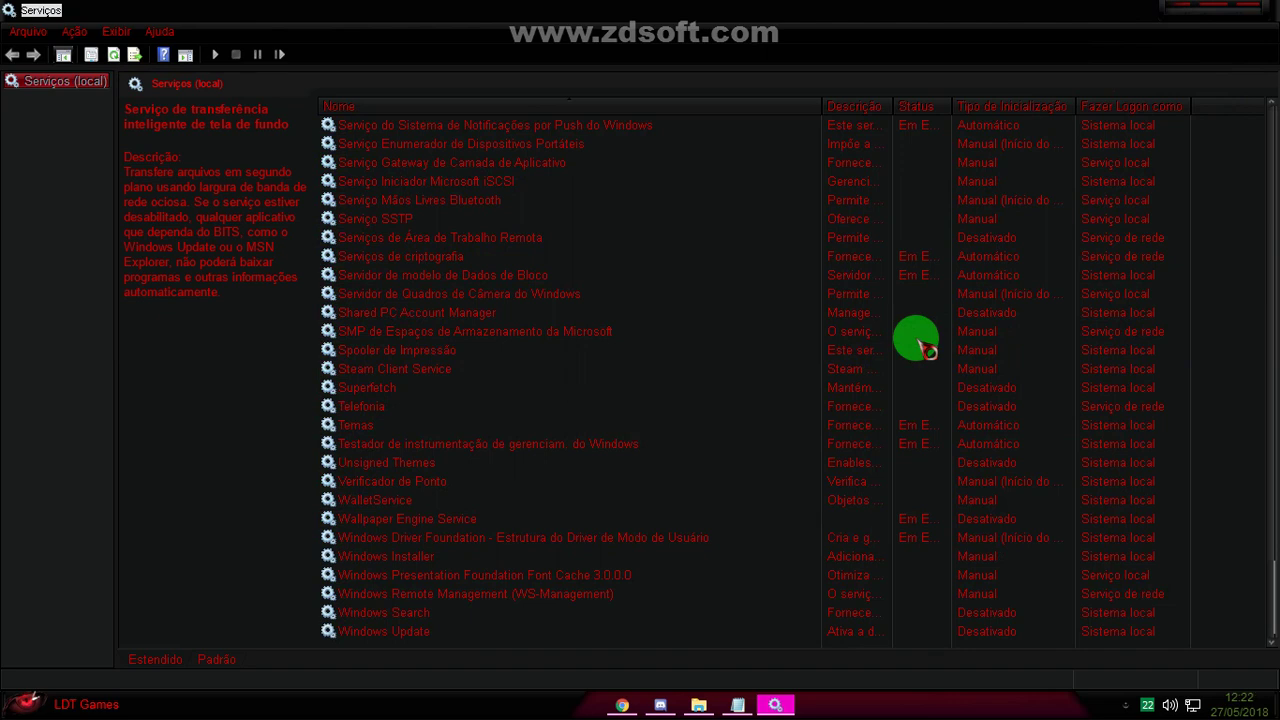
left_click(1266, 12)
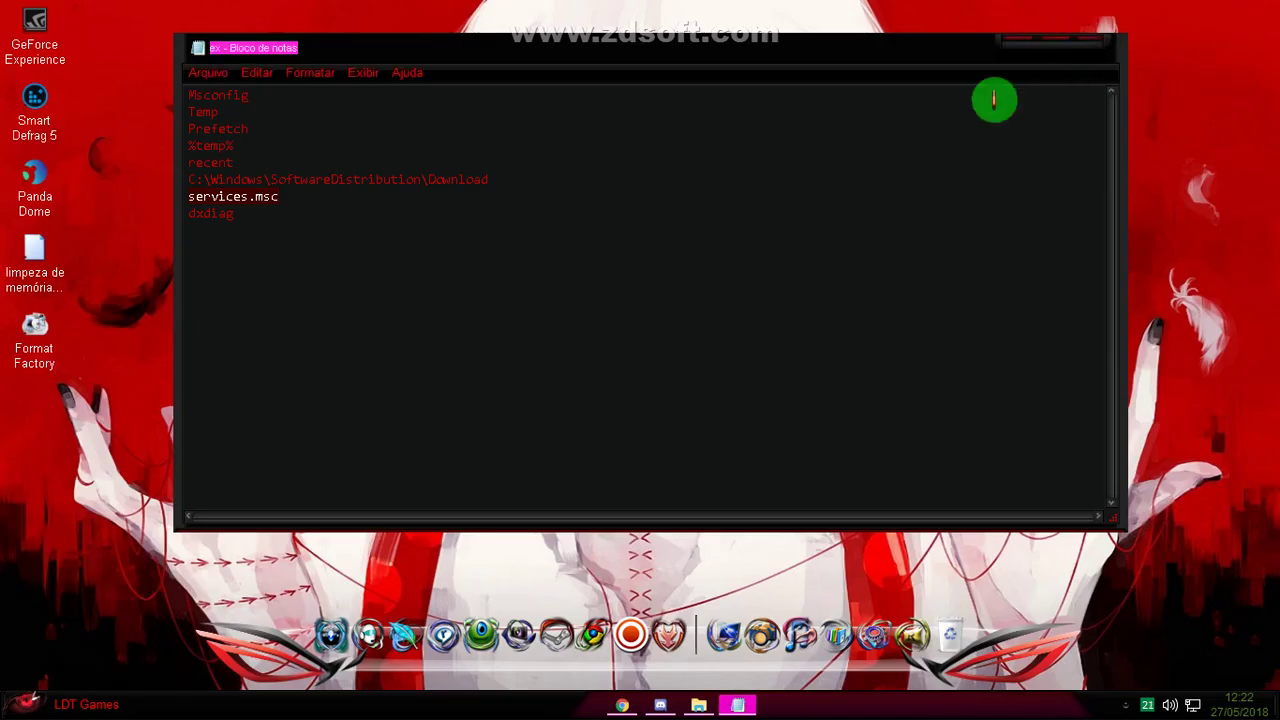
left_click(1089, 54)
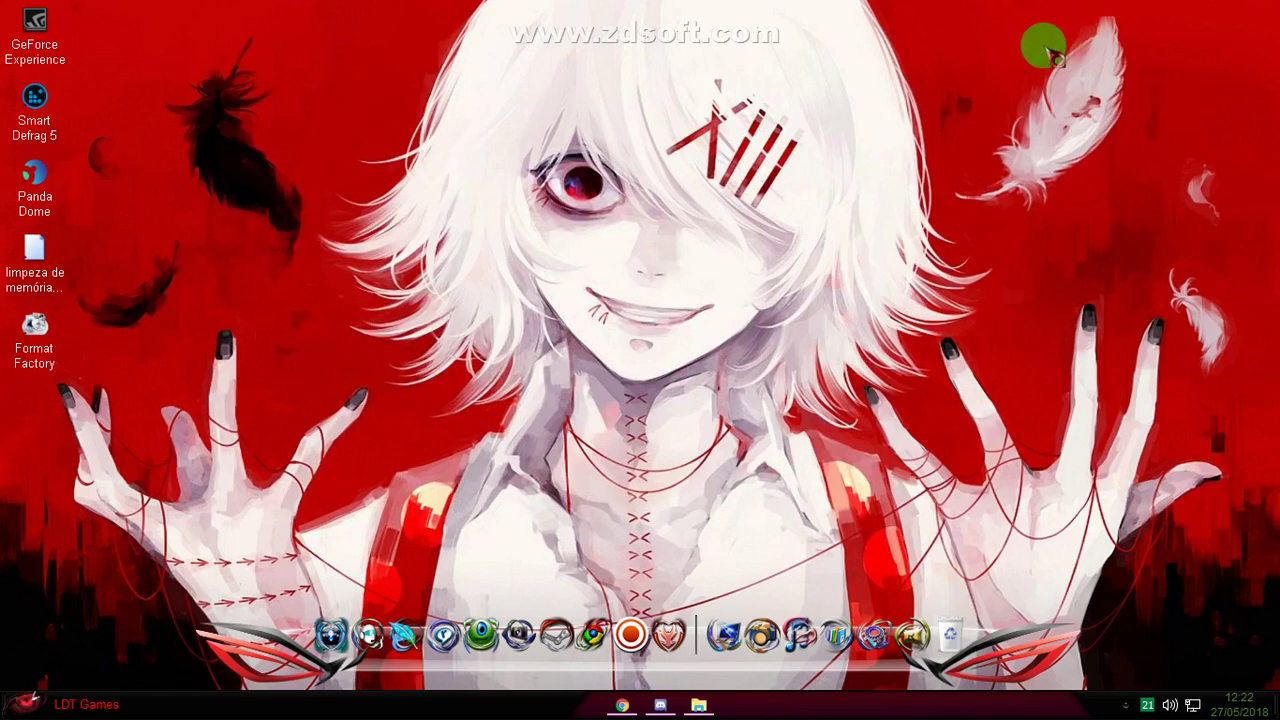
Step: Open the Registry Editor by running regedit through Run
key("super+r")
type("reged")
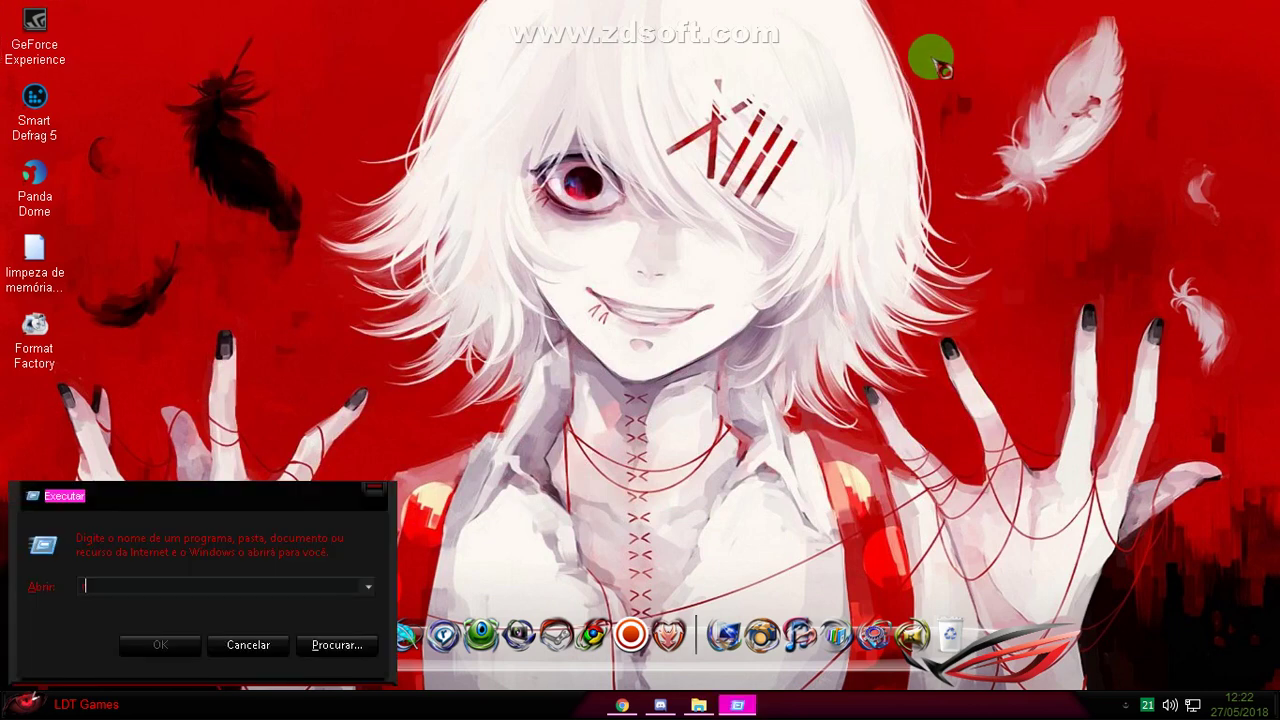
type("it")
key("Return")
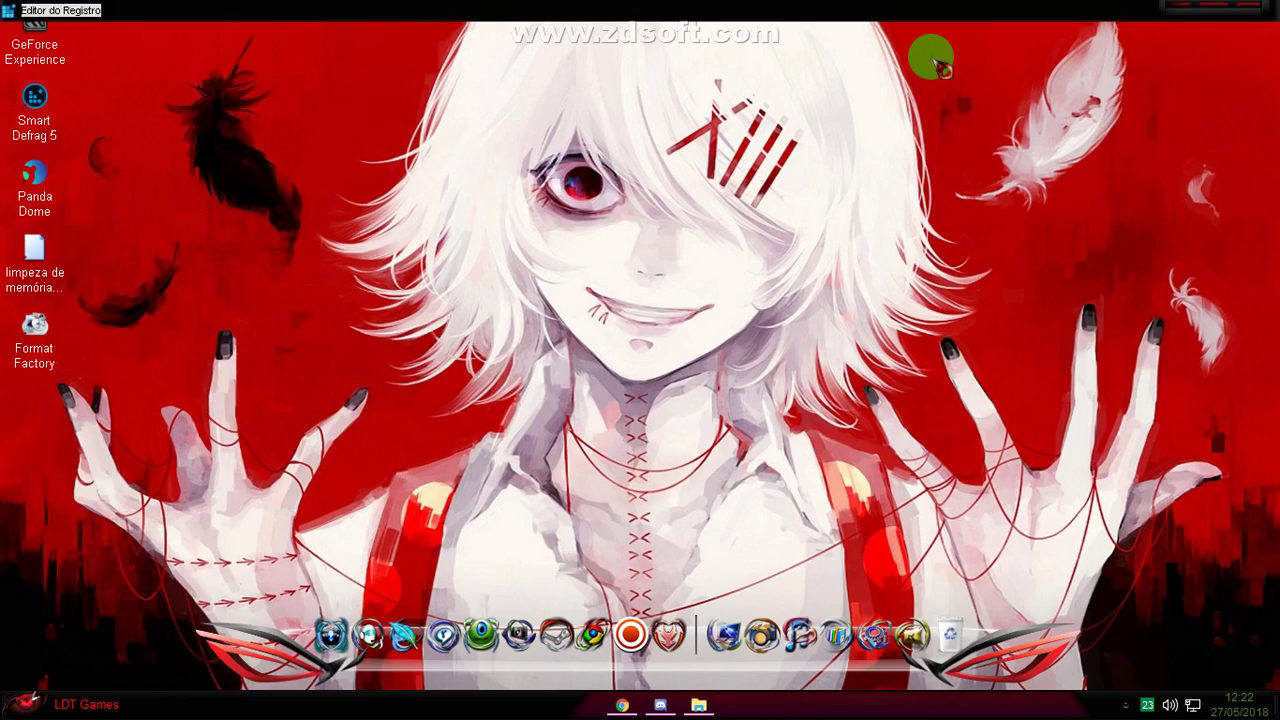
Step: Collapse the registry tree from the Memory Management key up to HKEY_LOCAL_MACHINE
scroll(209, 223, "up", 2)
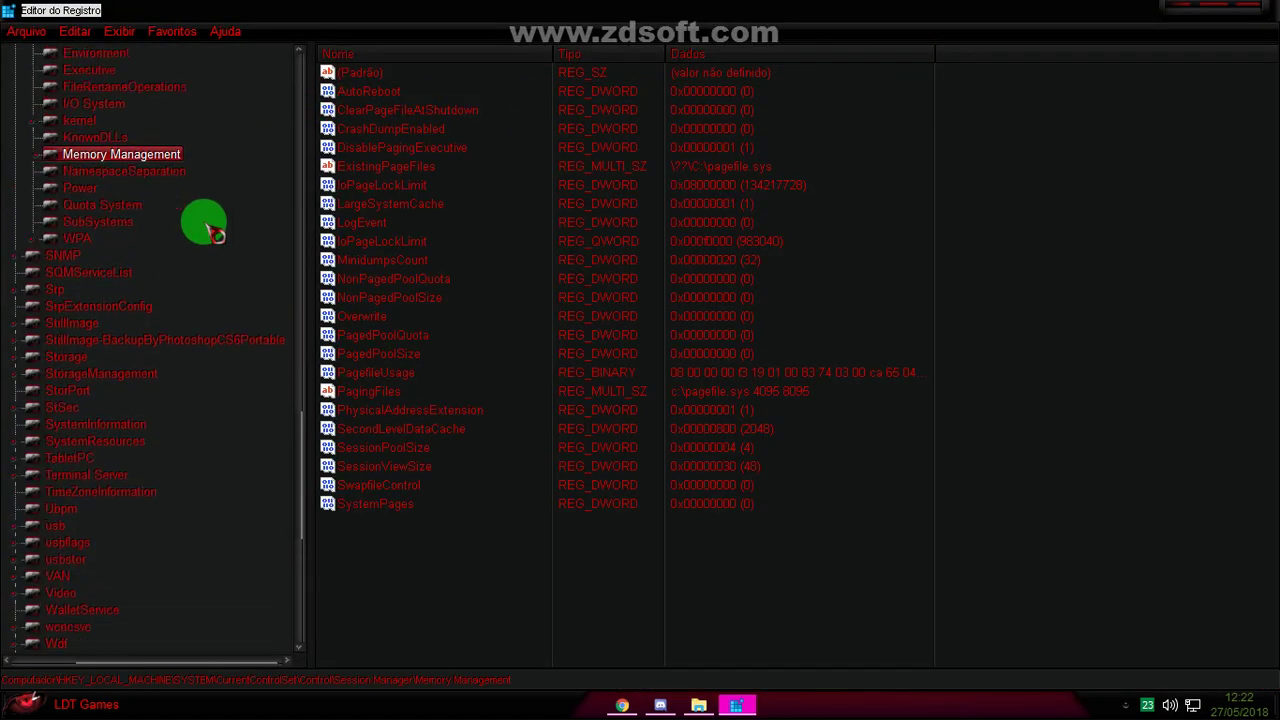
key("Left")
key("Left")
key("Left")
key("Left")
key("Left")
key("Left")
key("Left")
key("Left")
key("Left")
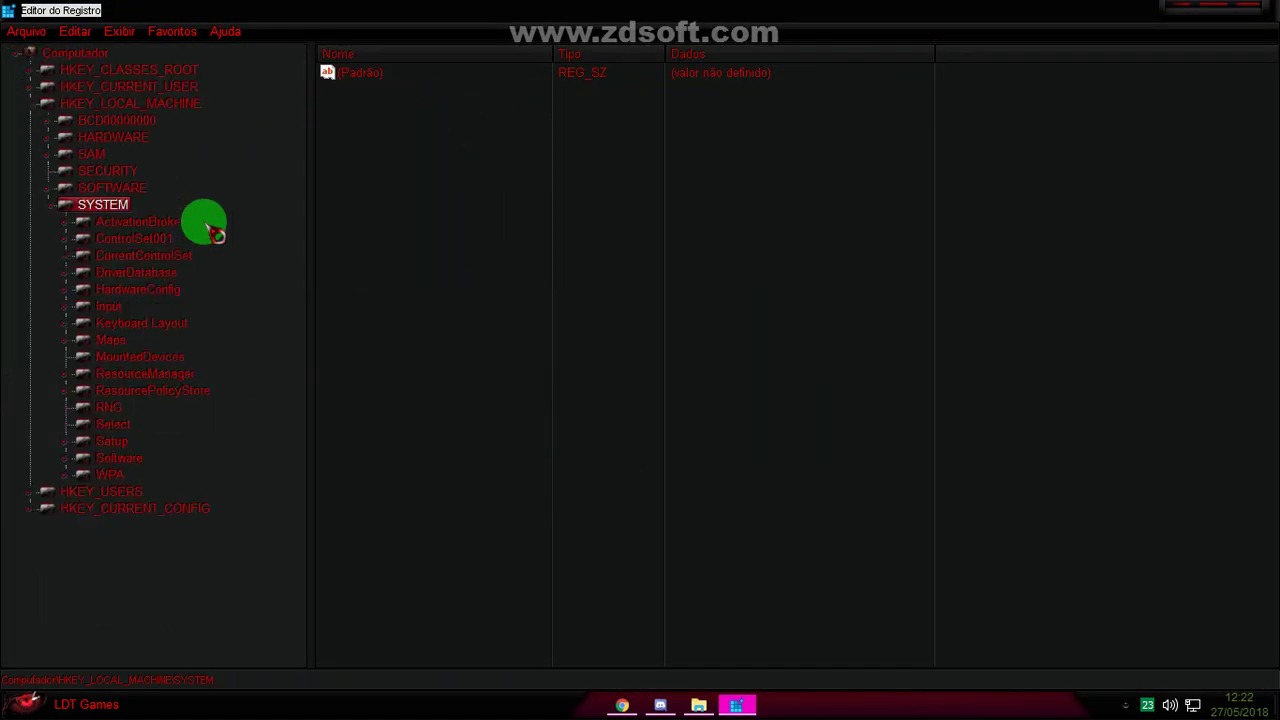
key("Up")
key("Left")
key("Left")
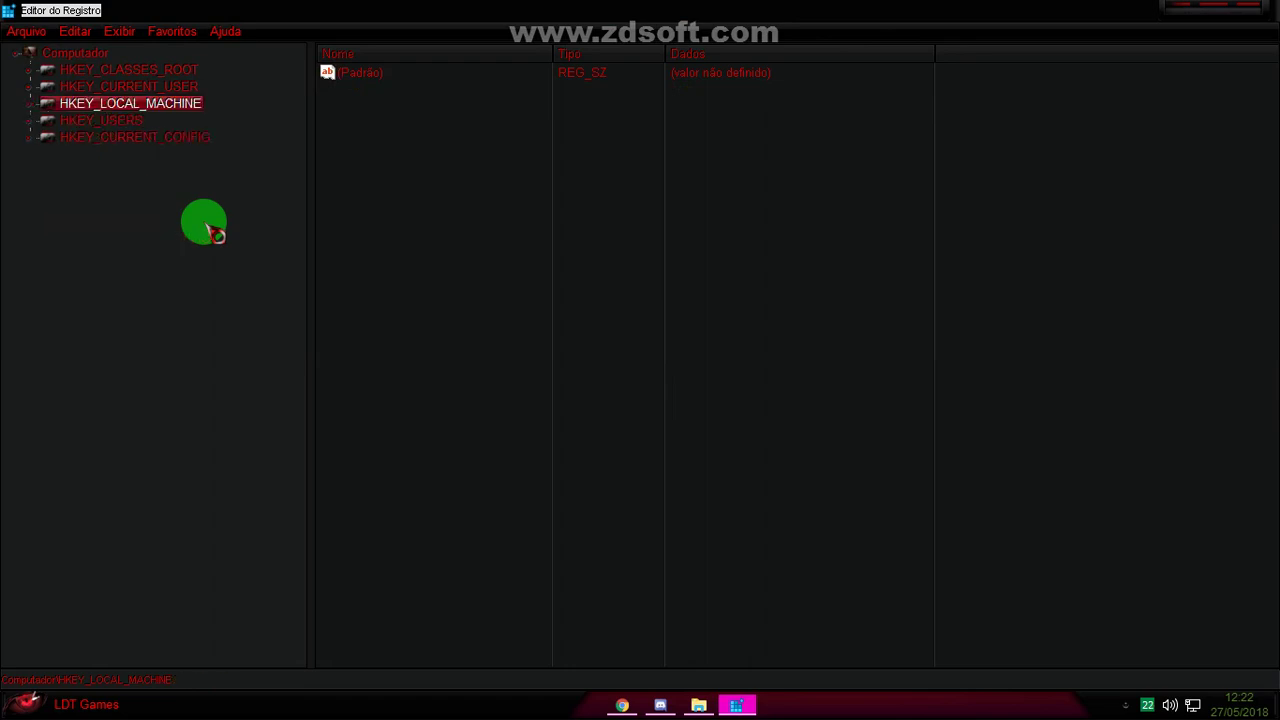
Step: Expand HKEY_LOCAL_MACHINE and its SYSTEM key in the registry tree
key("Right")
key("Right")
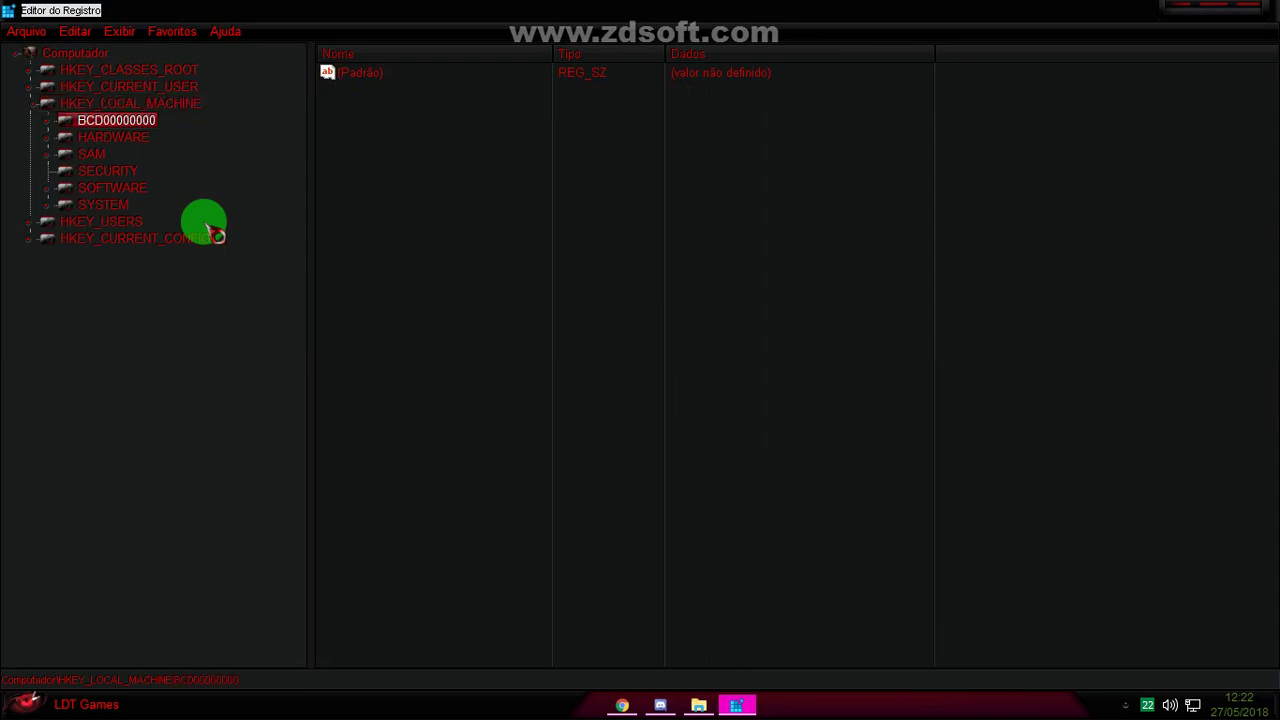
key("Down")
key("Down")
key("Down")
key("Down")
key("Down")
key("Right")
key("Right")
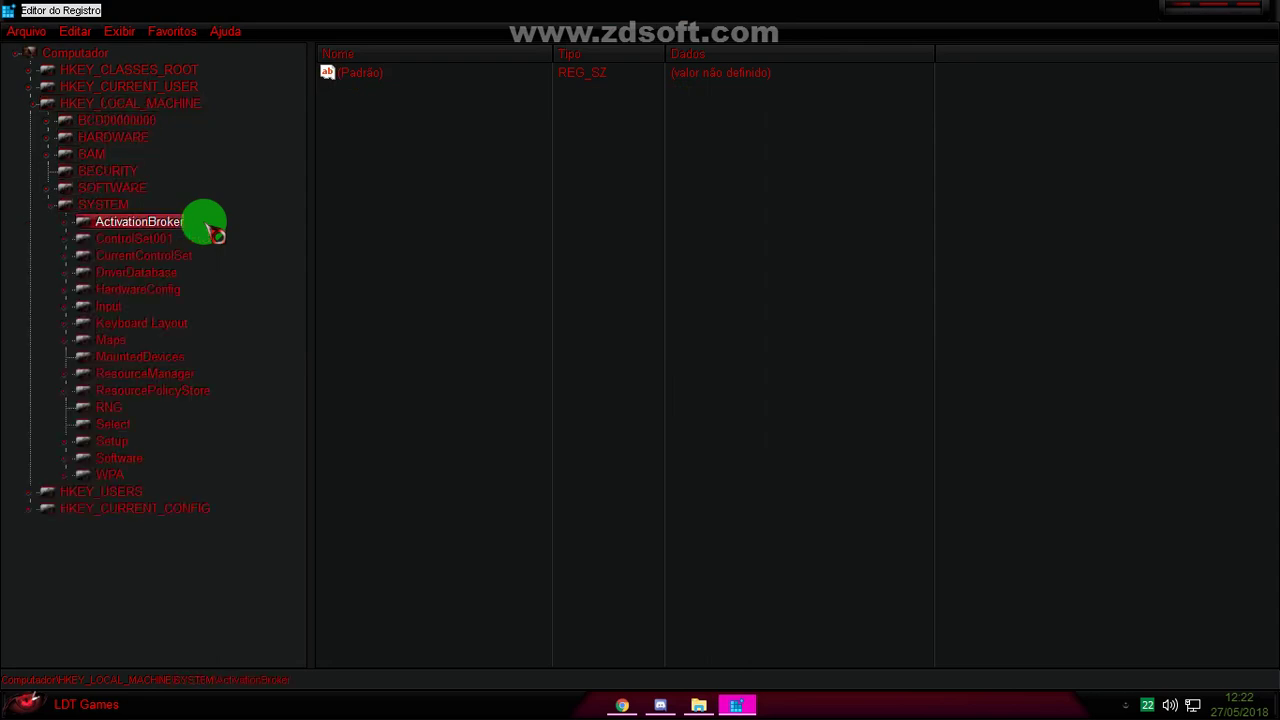
Step: Find the CurrentControlSet key under SYSTEM and expand it
key("Down")
key("Down")
key("r")
key("r")
key("Up")
key("Up")
key("Up")
key("Up")
key("Up")
key("Up")
key("Up")
key("Up")
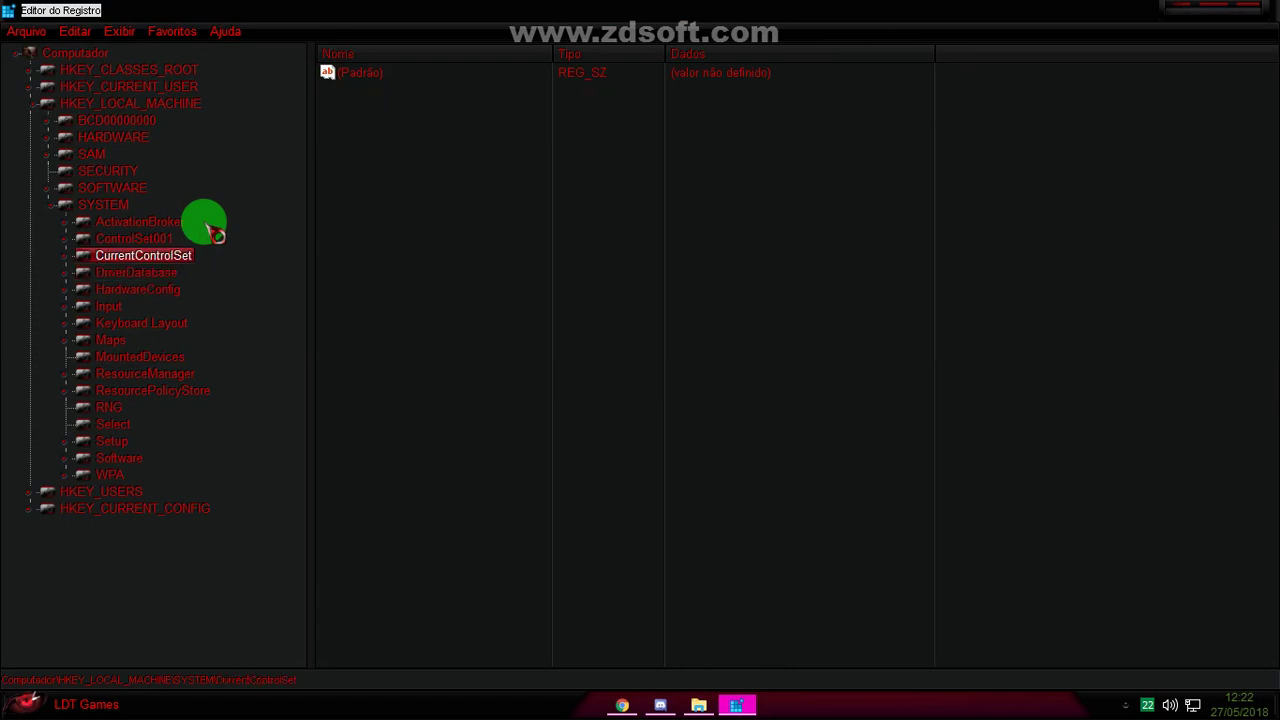
key("Right")
key("Right")
Step: Expand the Control key under CurrentControlSet and dismiss the key access error
key("Down")
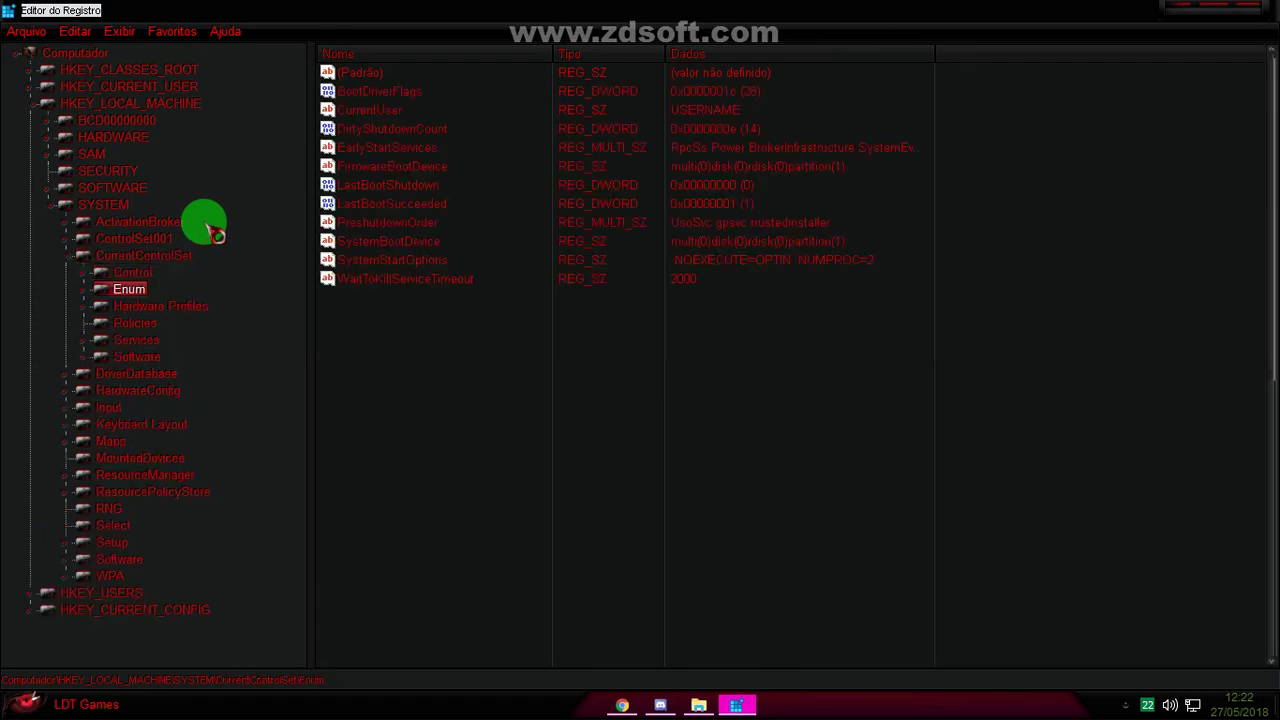
key("Down")
key("Down")
key("Down")
key("Down")
key("Up")
key("Up")
key("Up")
key("Up")
key("Up")
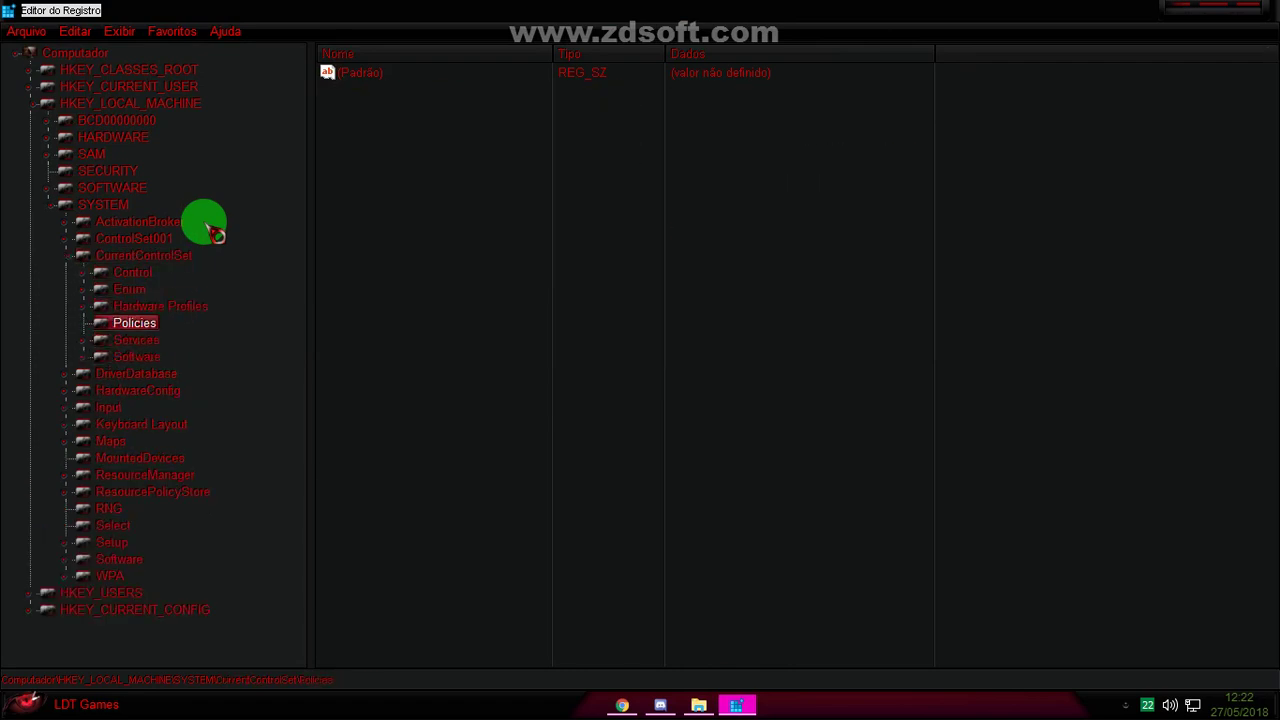
key("Right")
key("Right")
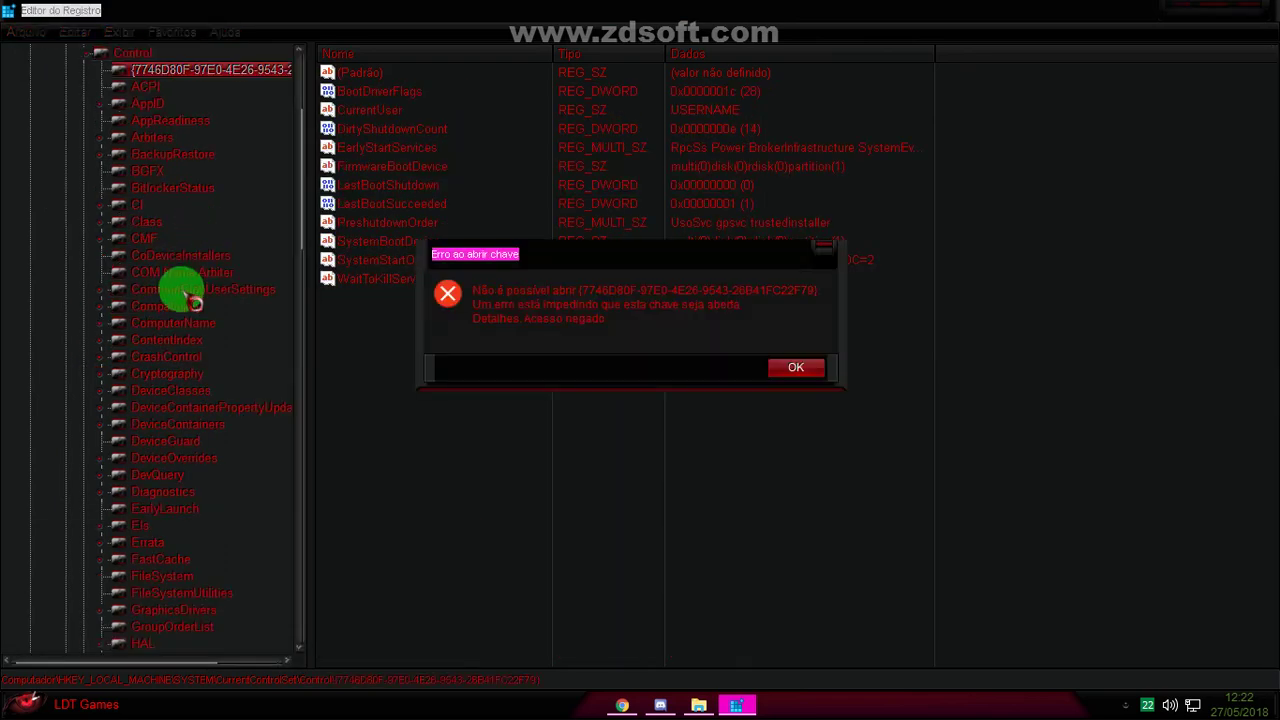
left_click(774, 370)
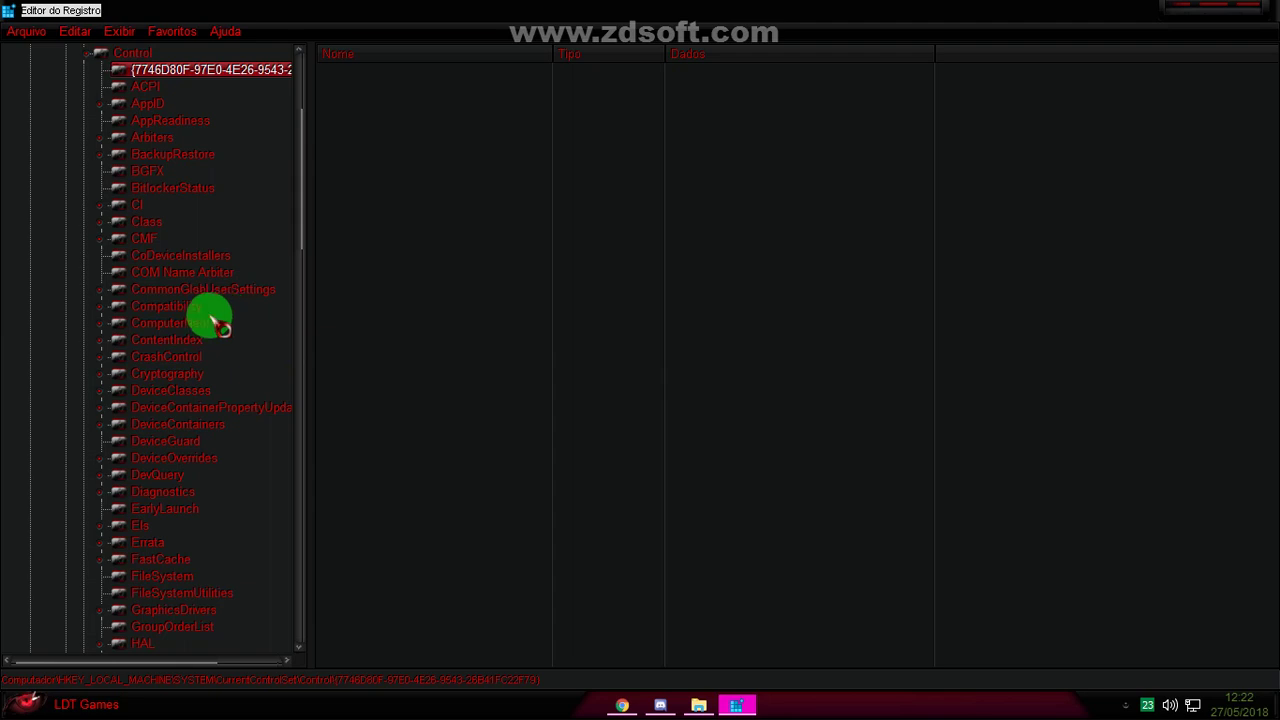
Step: Expand the Session Manager key under Control and open its Memory Management subkey
left_click(140, 309)
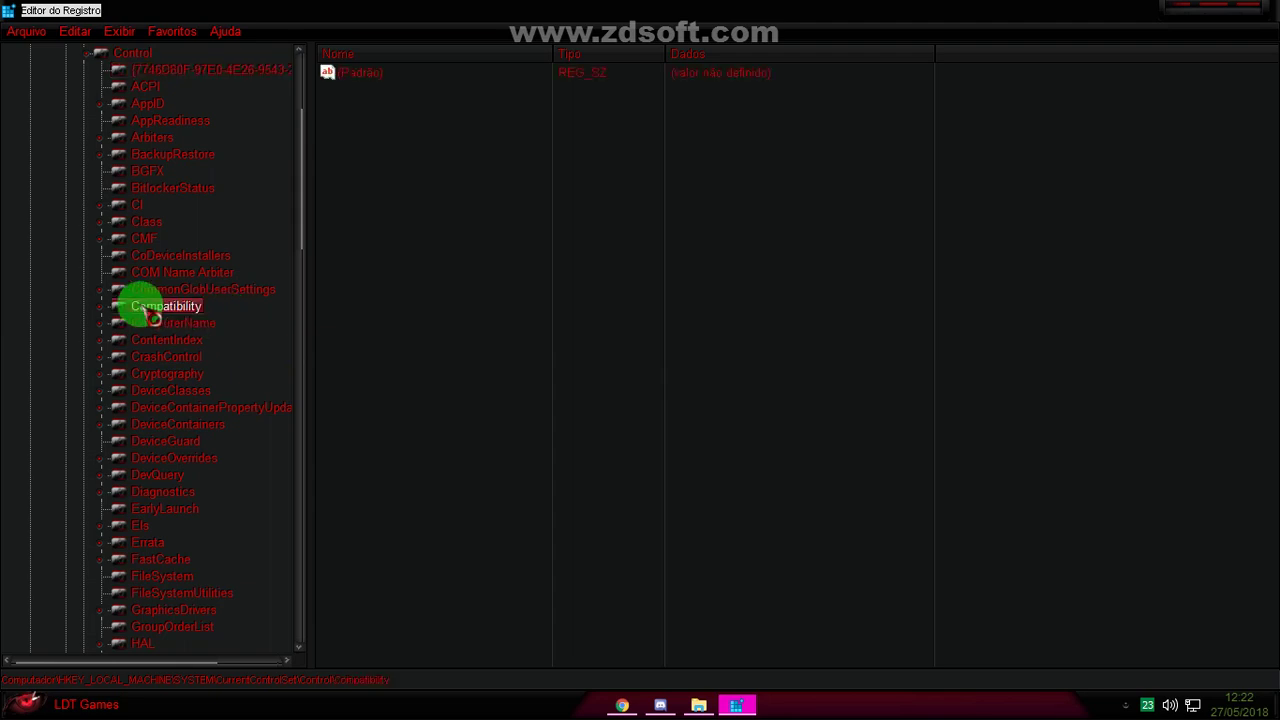
double_click(150, 310)
type("ser")
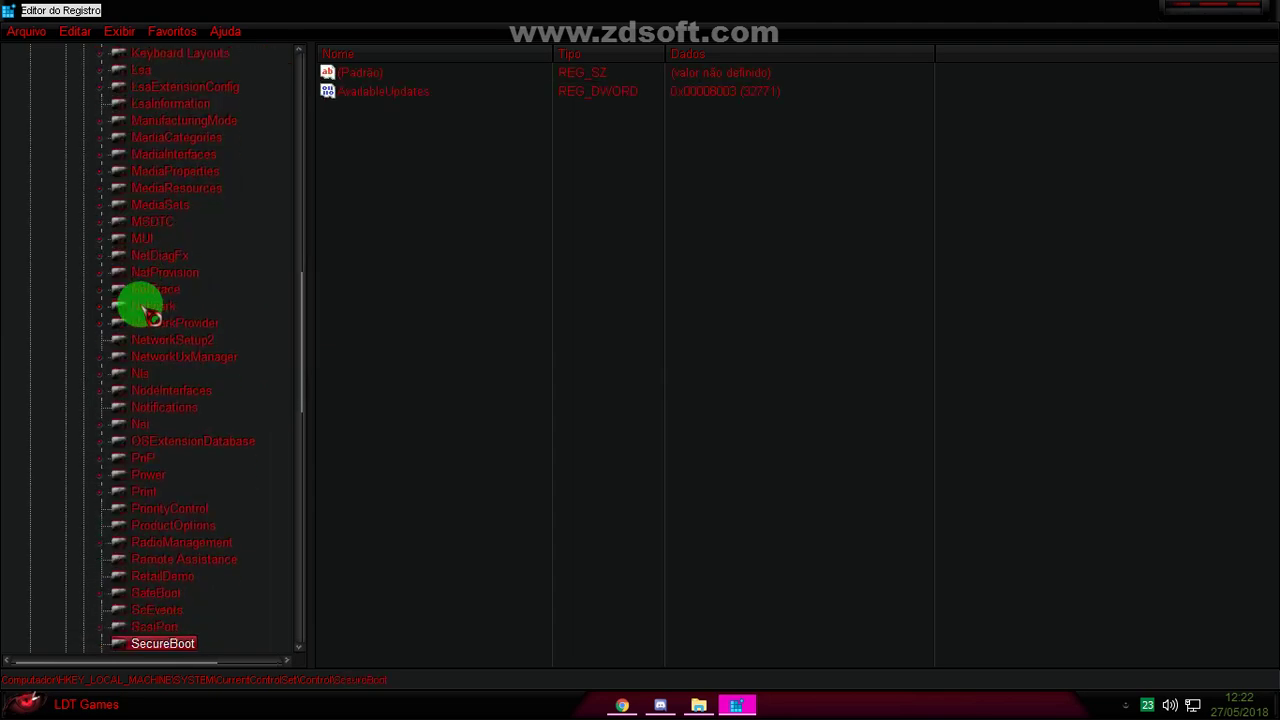
key("Down")
key("Down")
key("Down")
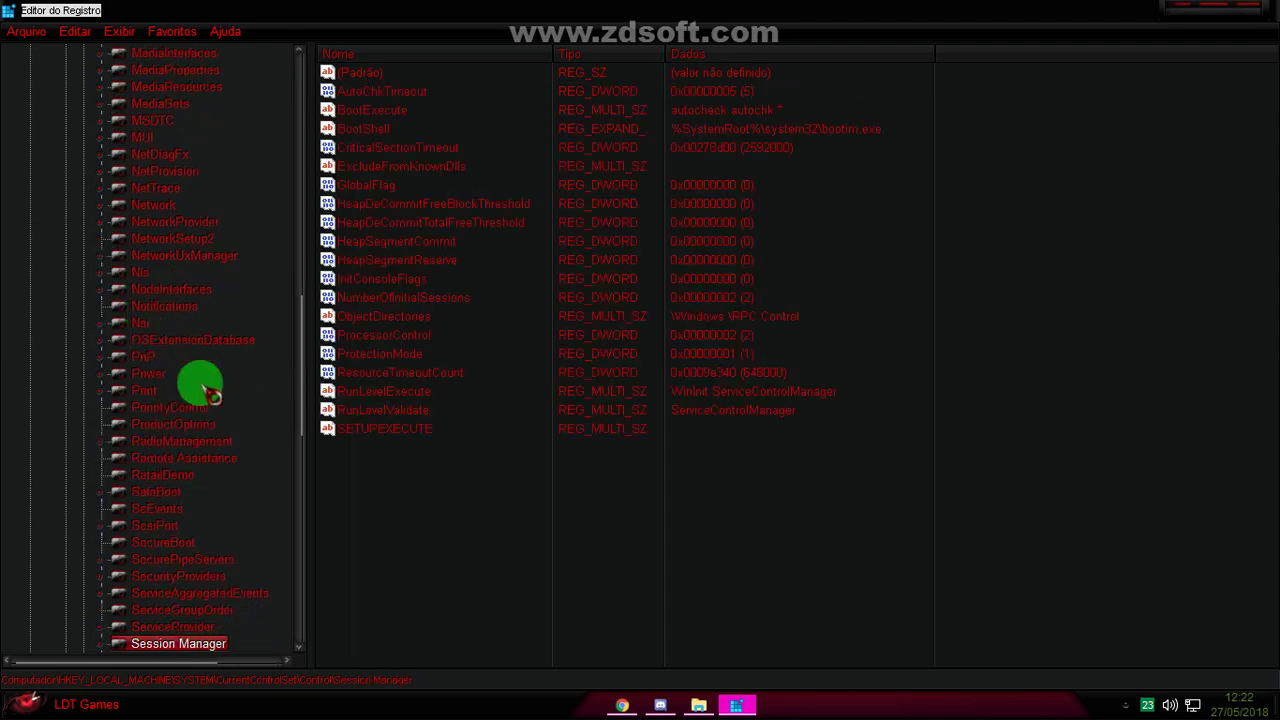
double_click(155, 646)
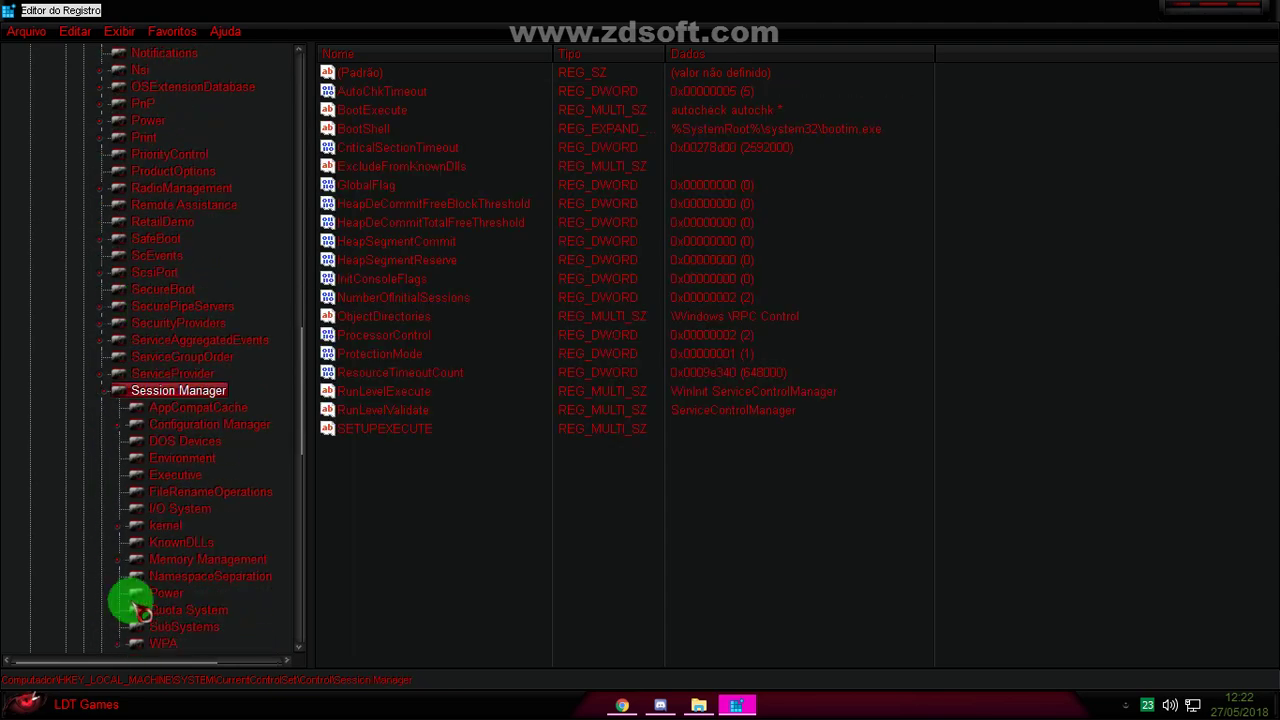
left_click(187, 562)
double_click(189, 562)
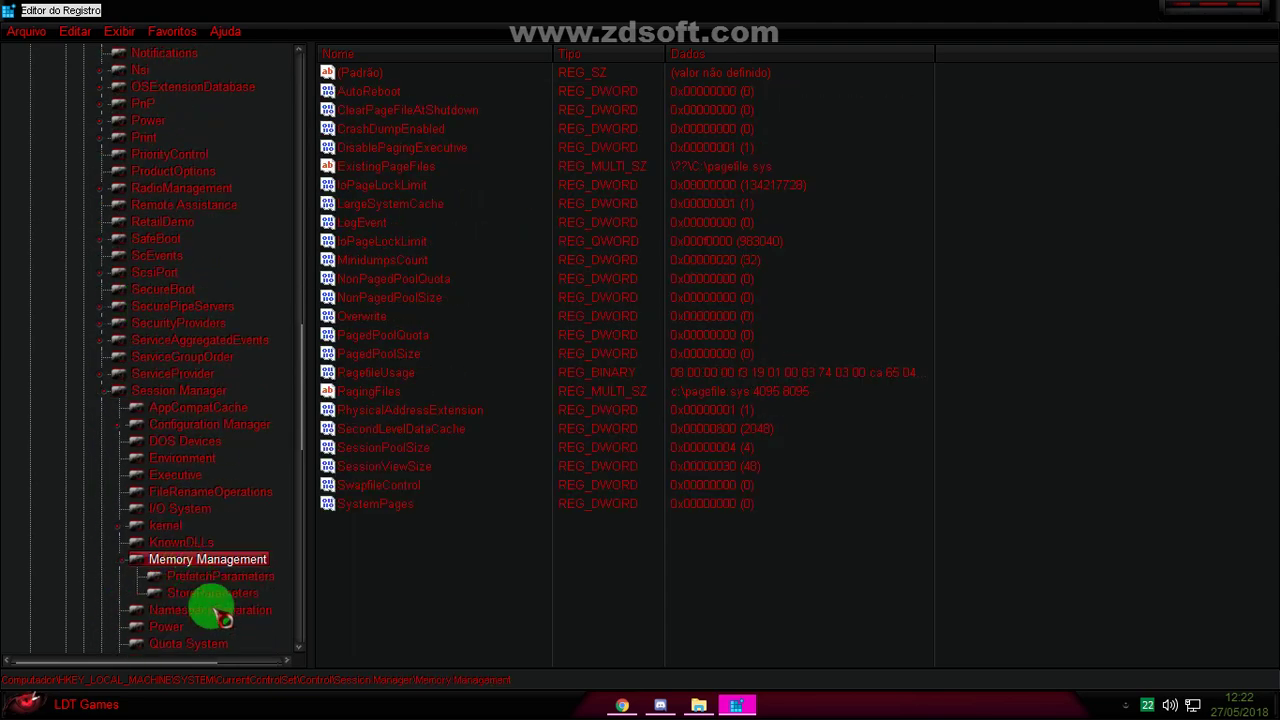
Step: Check the value data of EnablePrefetcher and EnableSuperfetch in the PrefetchParameters key, leaving both as they are
left_click(208, 578)
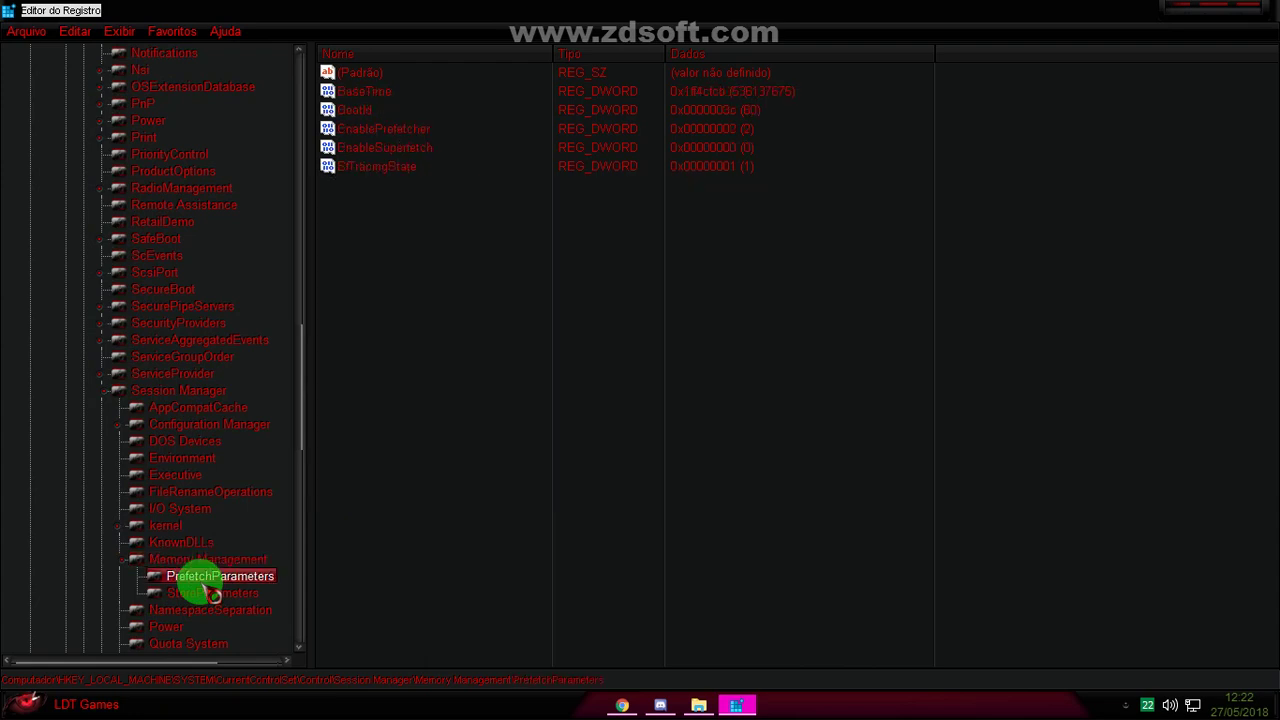
left_click(376, 146)
left_click(384, 131)
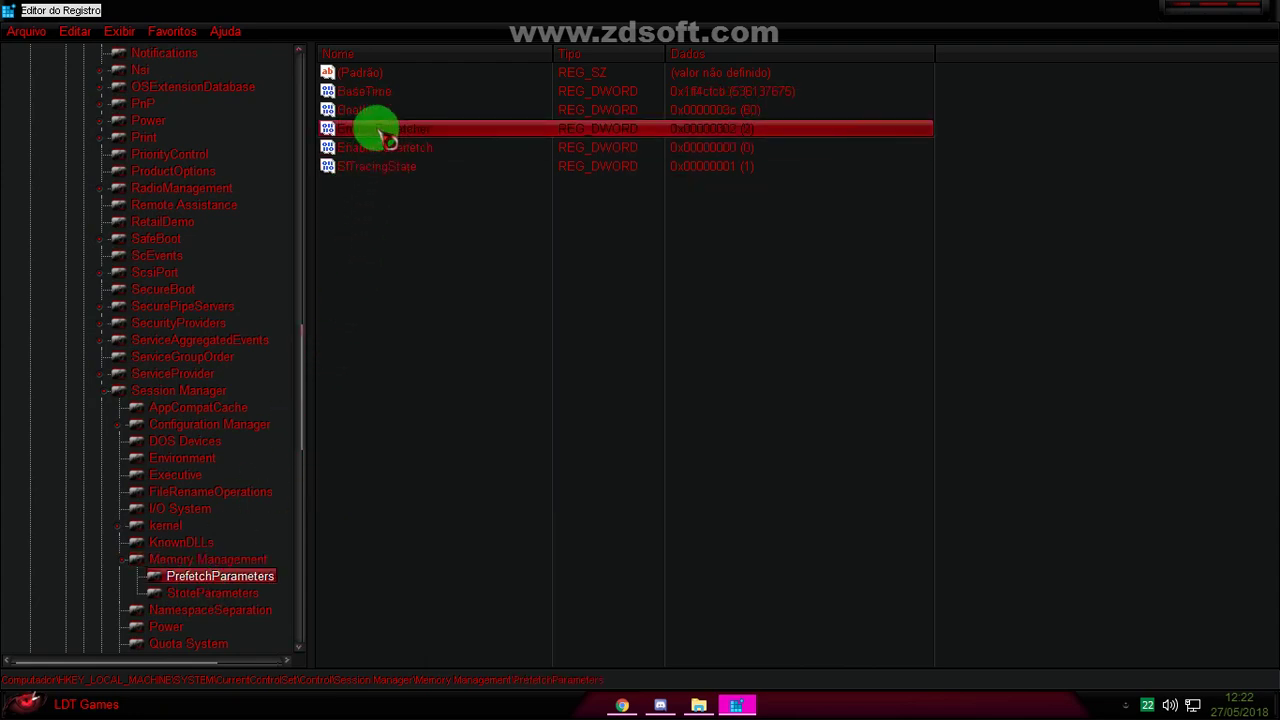
left_click(400, 148)
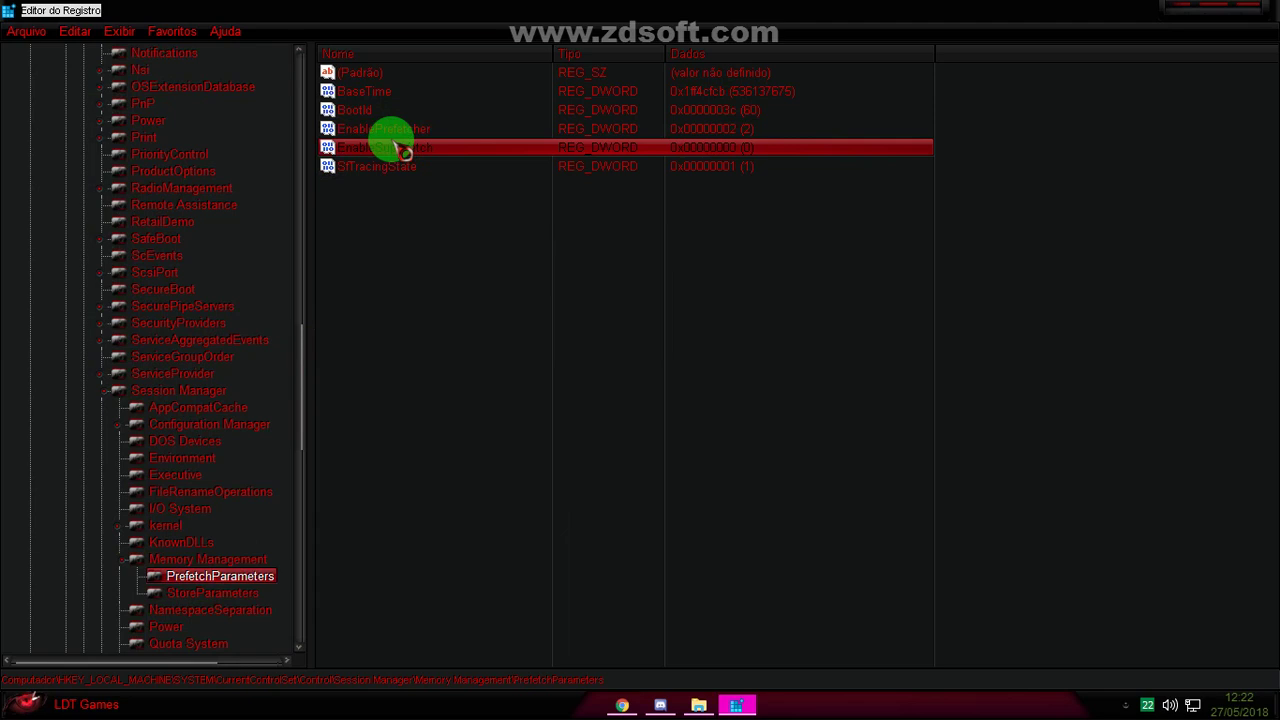
double_click(400, 134)
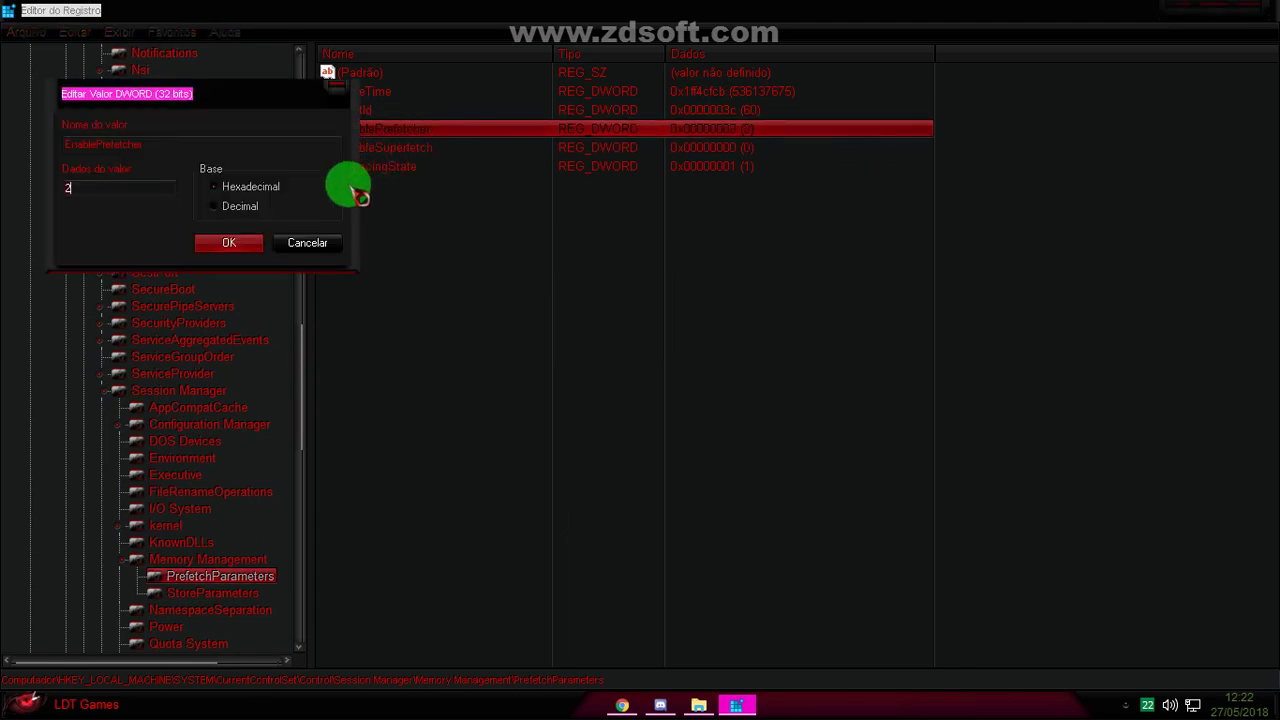
left_click(161, 188)
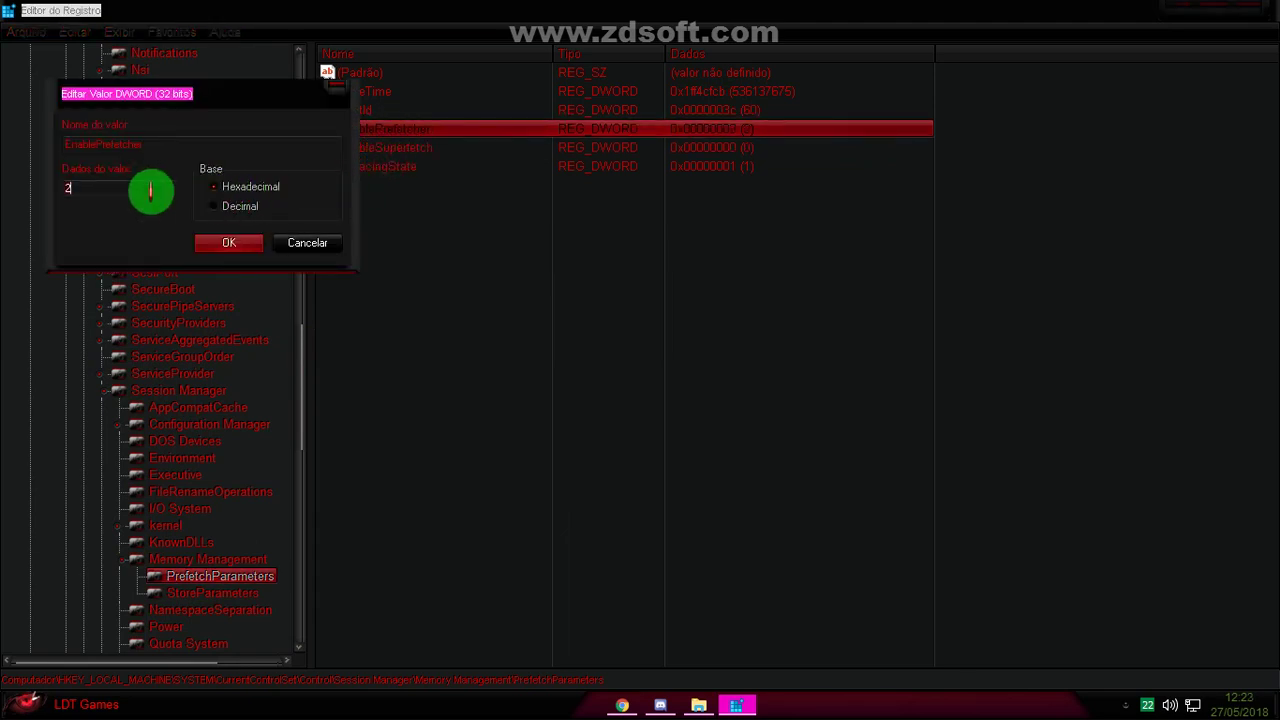
left_click(250, 243)
left_click(394, 166)
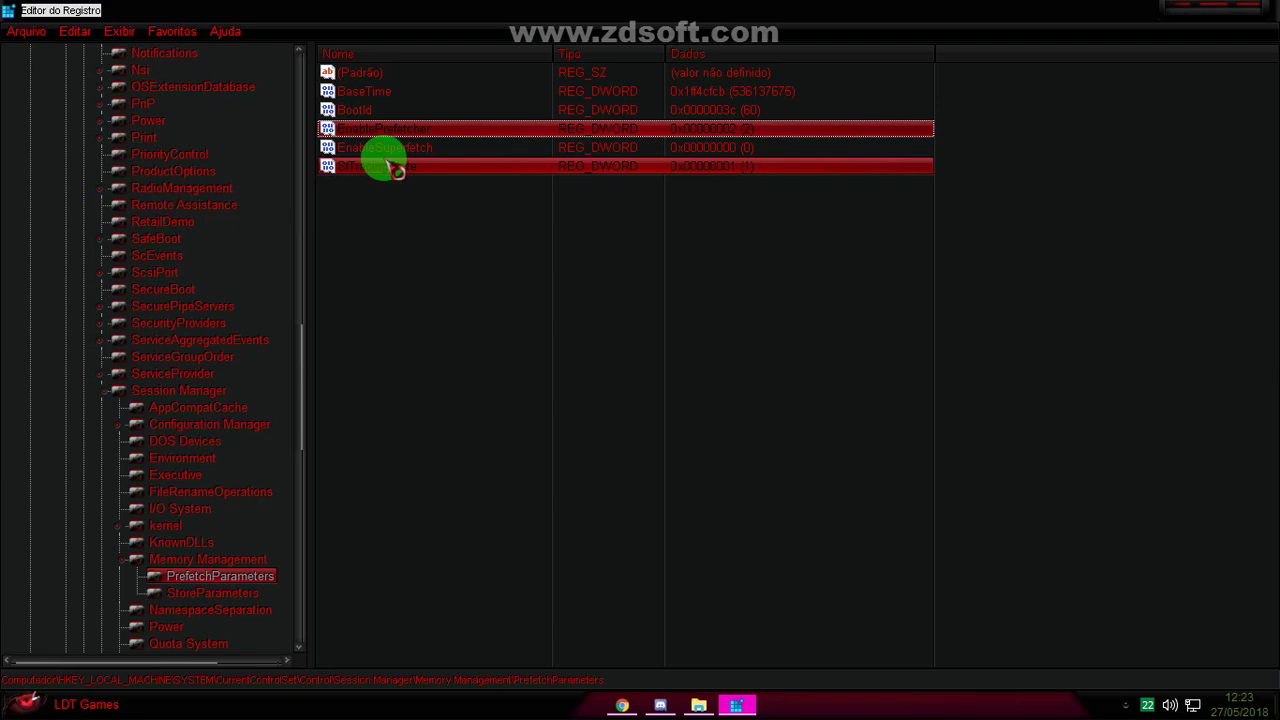
double_click(386, 149)
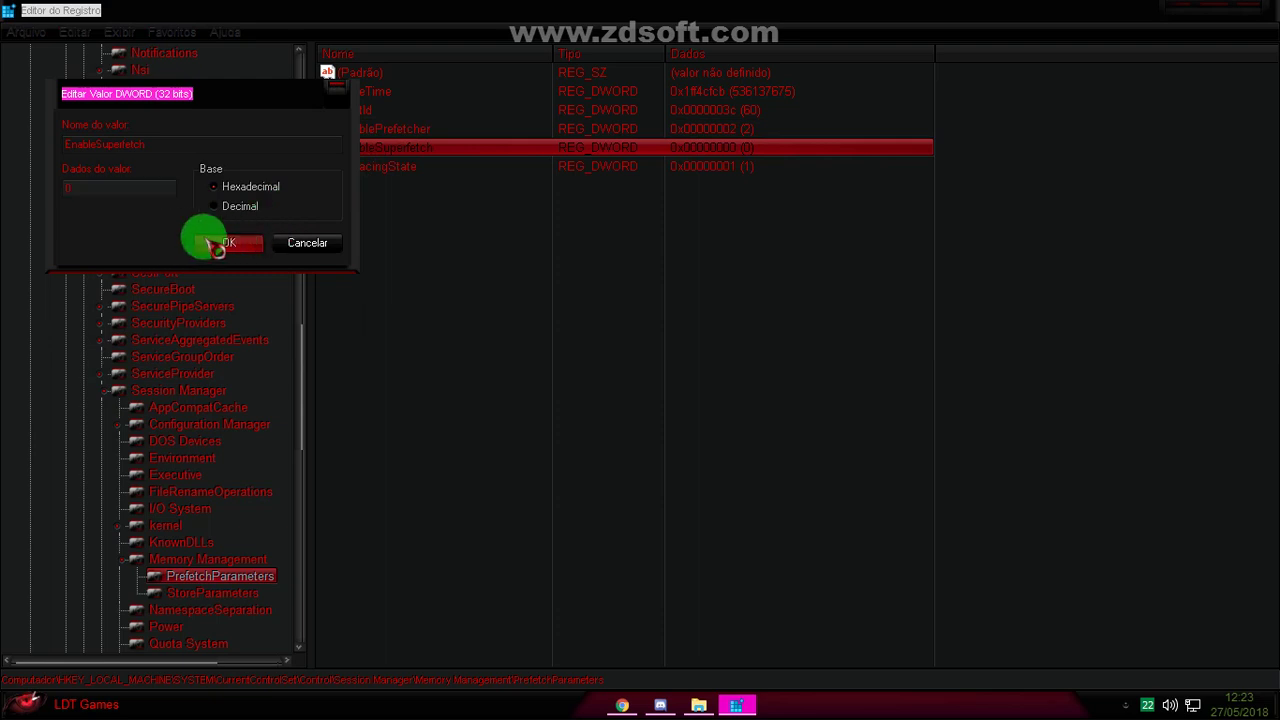
left_click(216, 244)
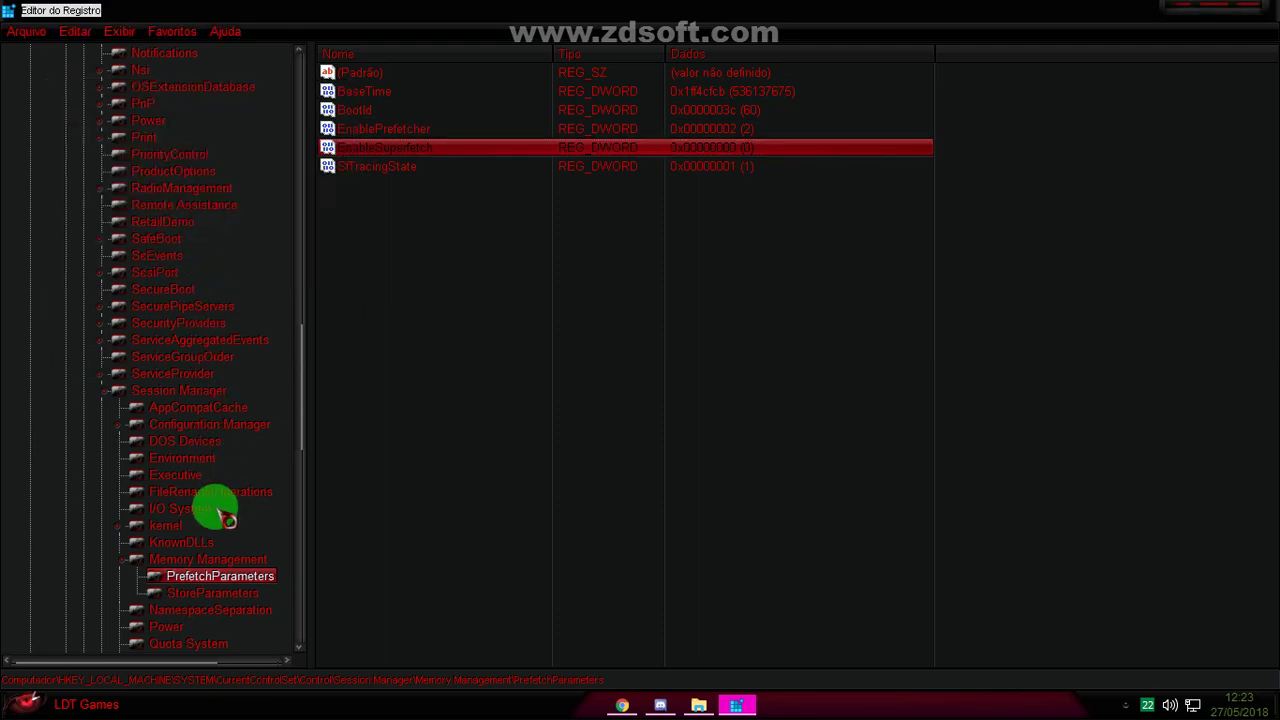
Step: Inspect SecondLevelDataCache in the Memory Management key with the base switched to decimal, and cancel the edit
left_click(178, 560)
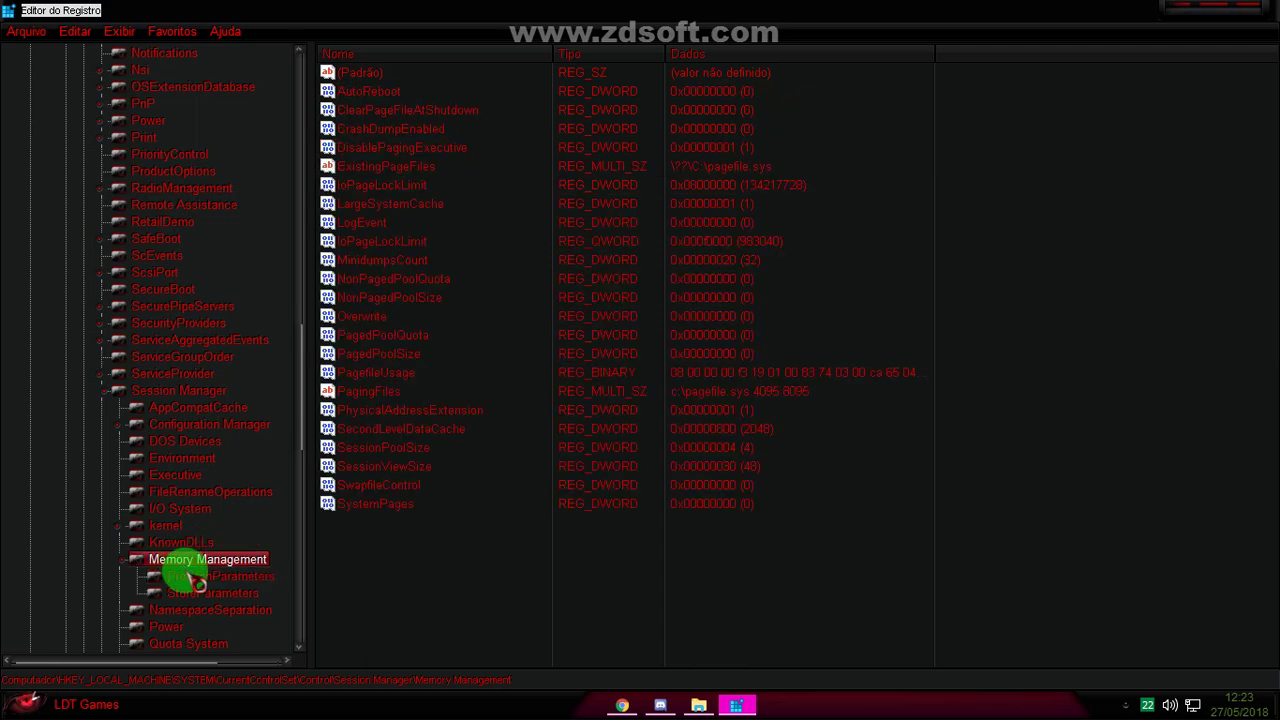
left_click(412, 487)
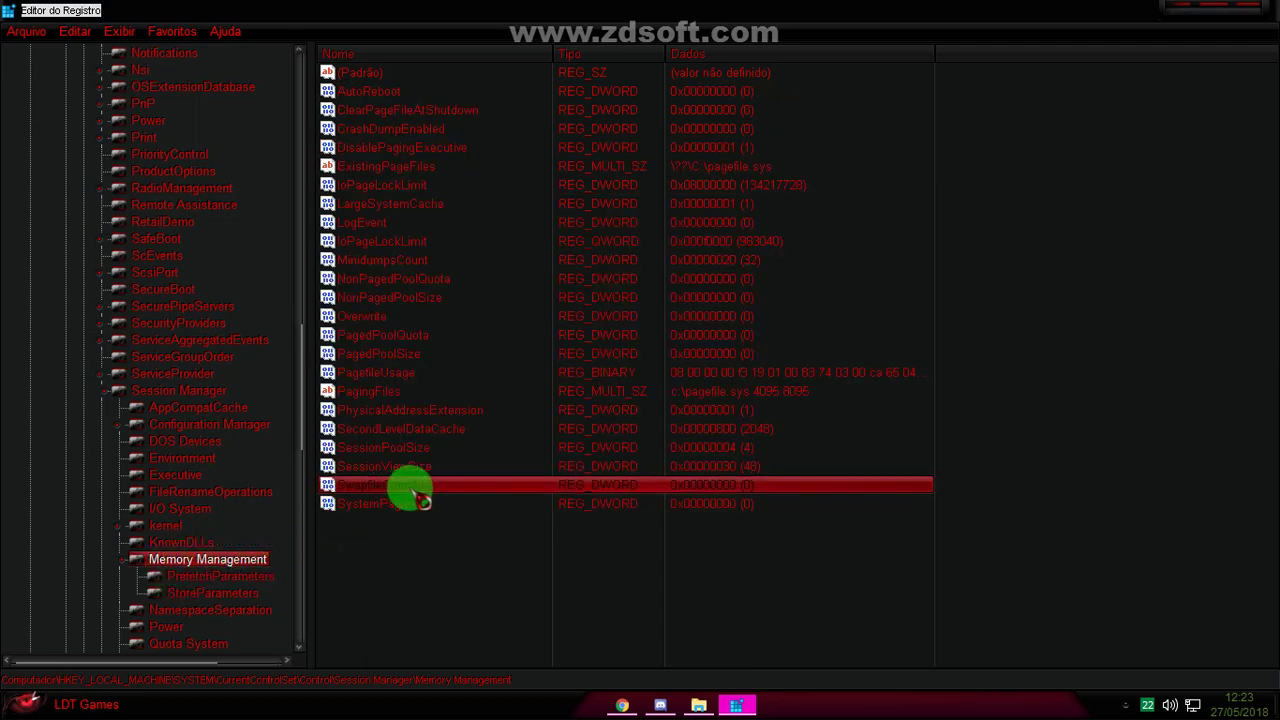
left_click_drag(409, 482, 396, 433)
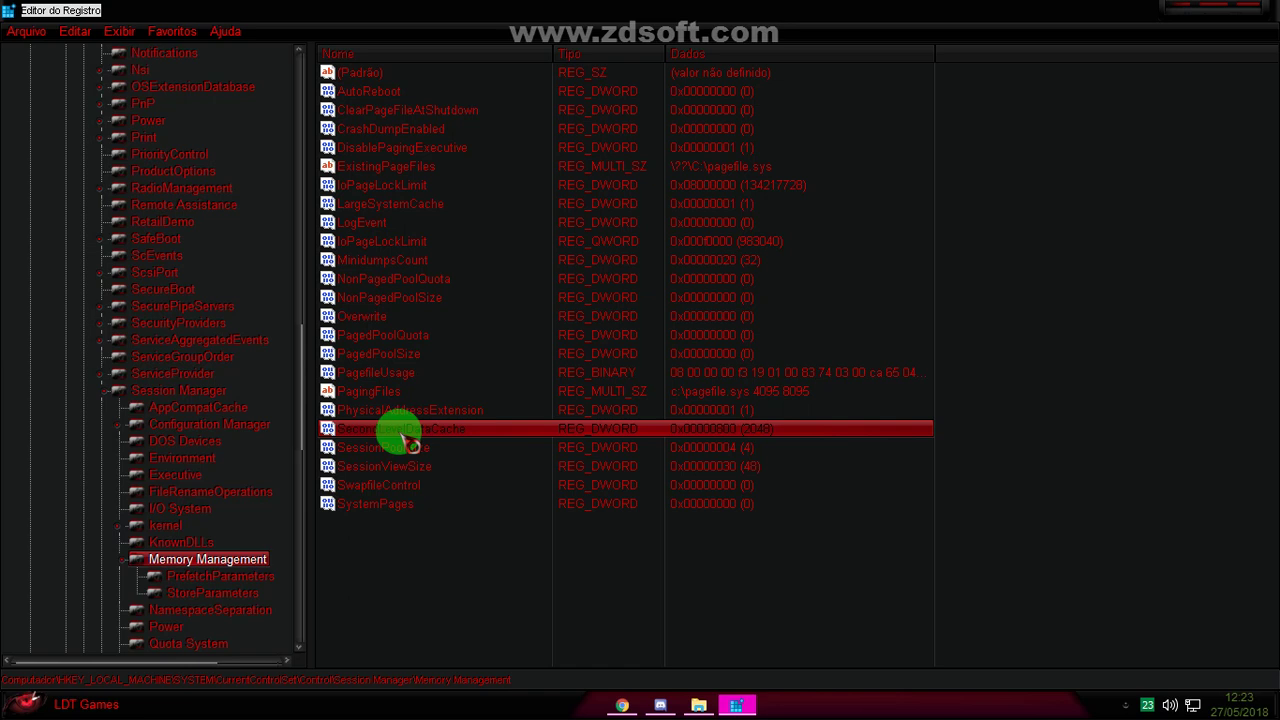
double_click(404, 432)
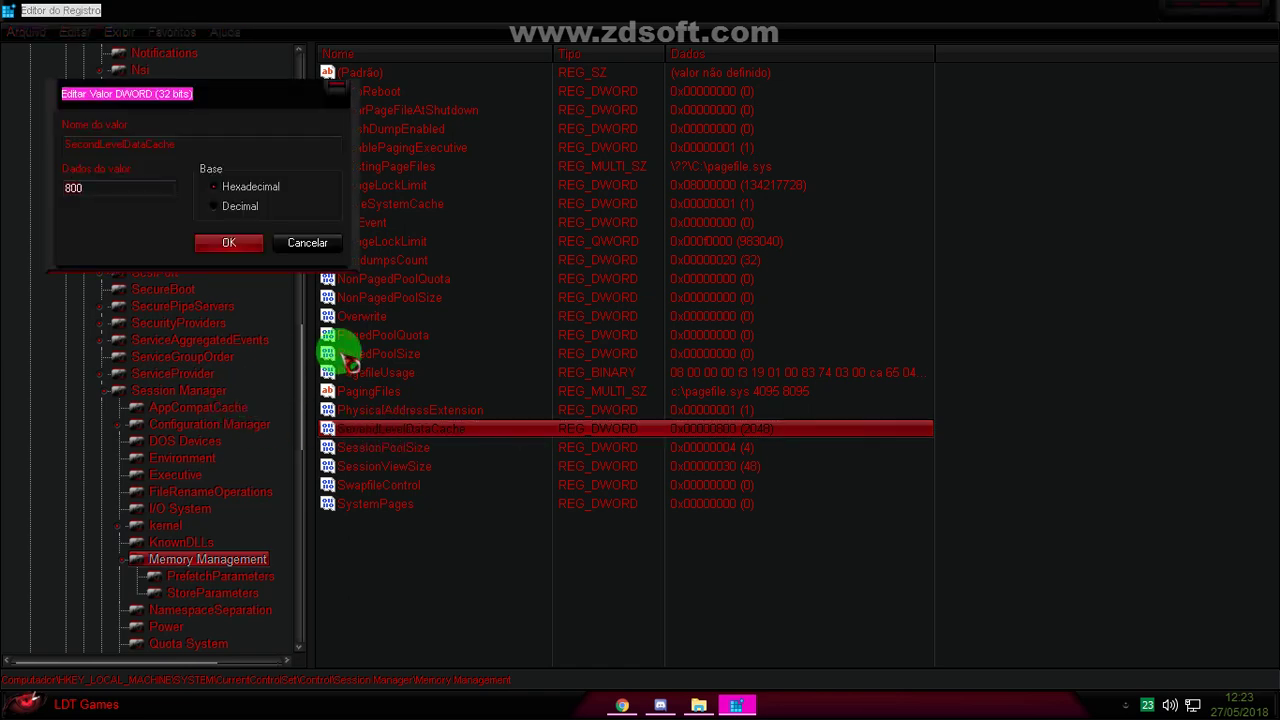
left_click(250, 216)
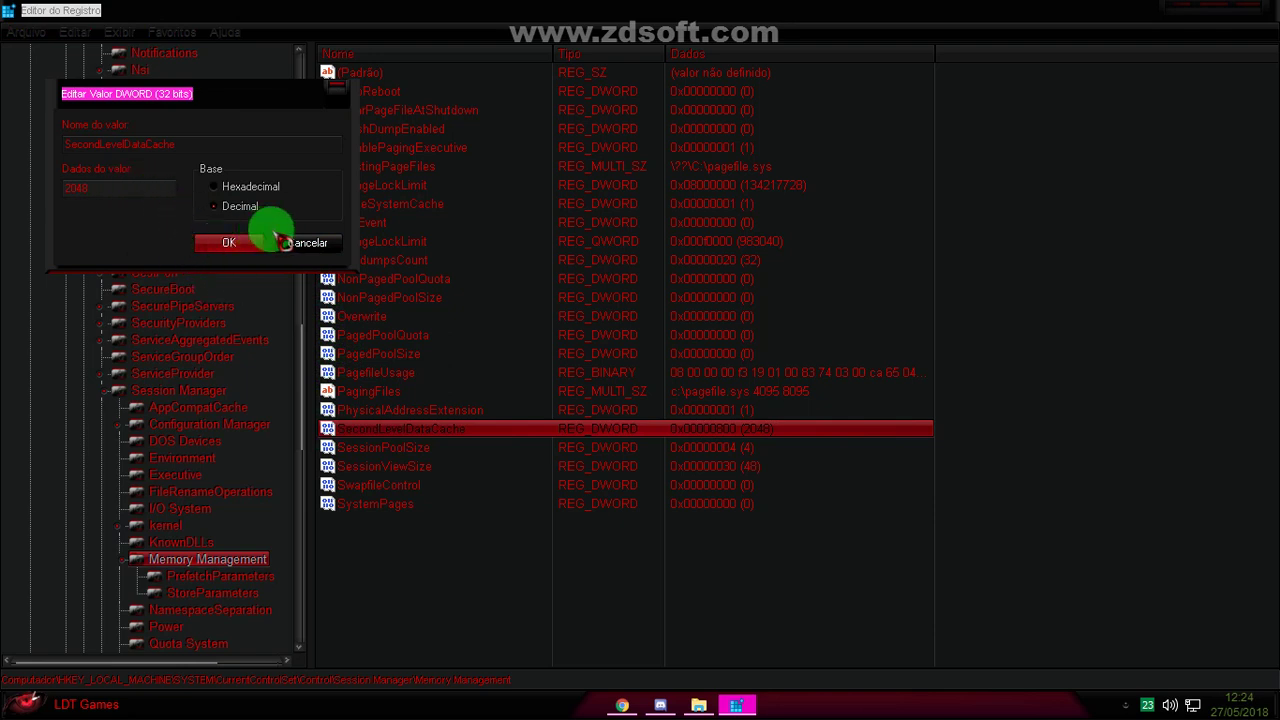
left_click(312, 243)
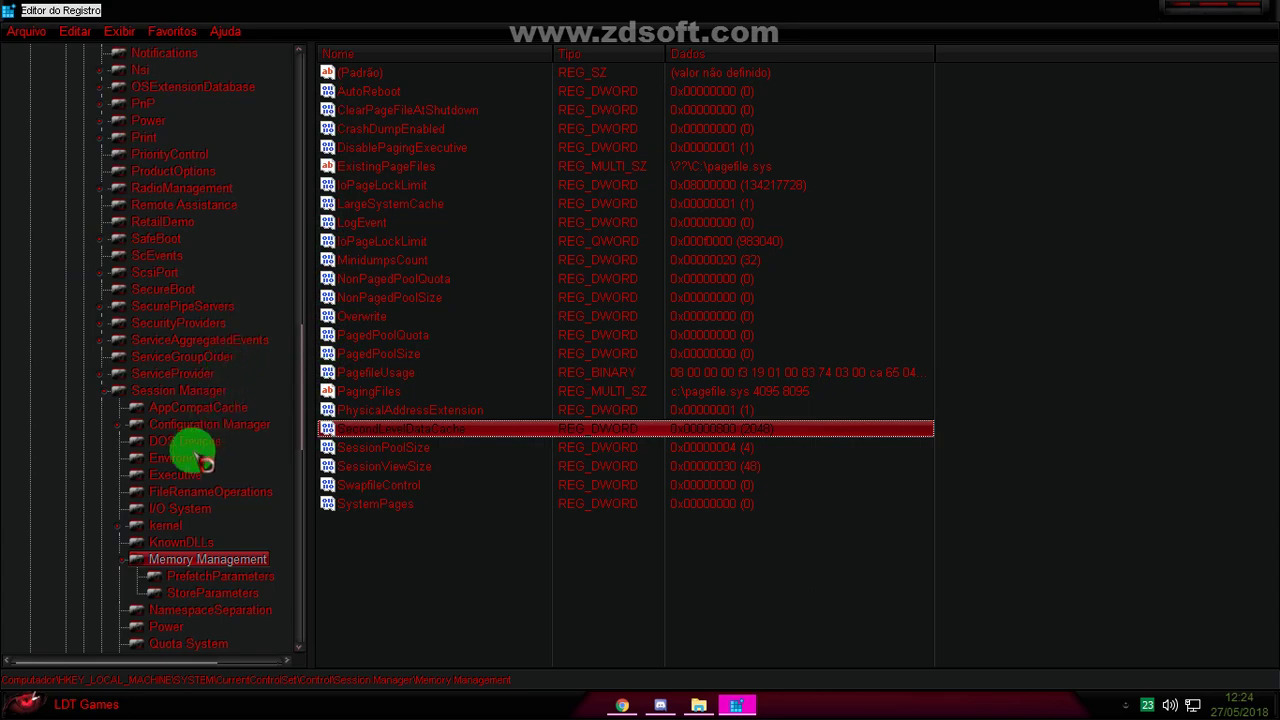
Step: Collapse the registry tree from Memory Management back up to HKEY_LOCAL_MACHINE
left_click(123, 559)
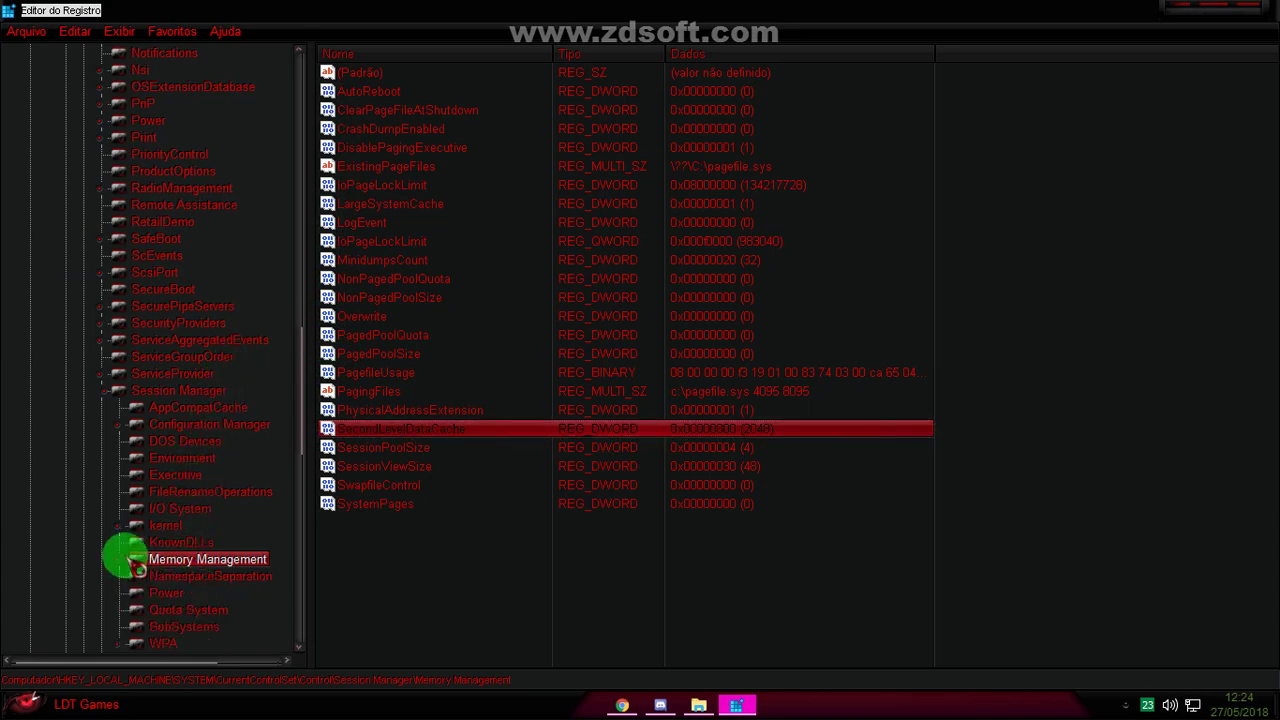
key("Left")
key("Left")
key("Left")
key("Left")
key("Left")
key("Left")
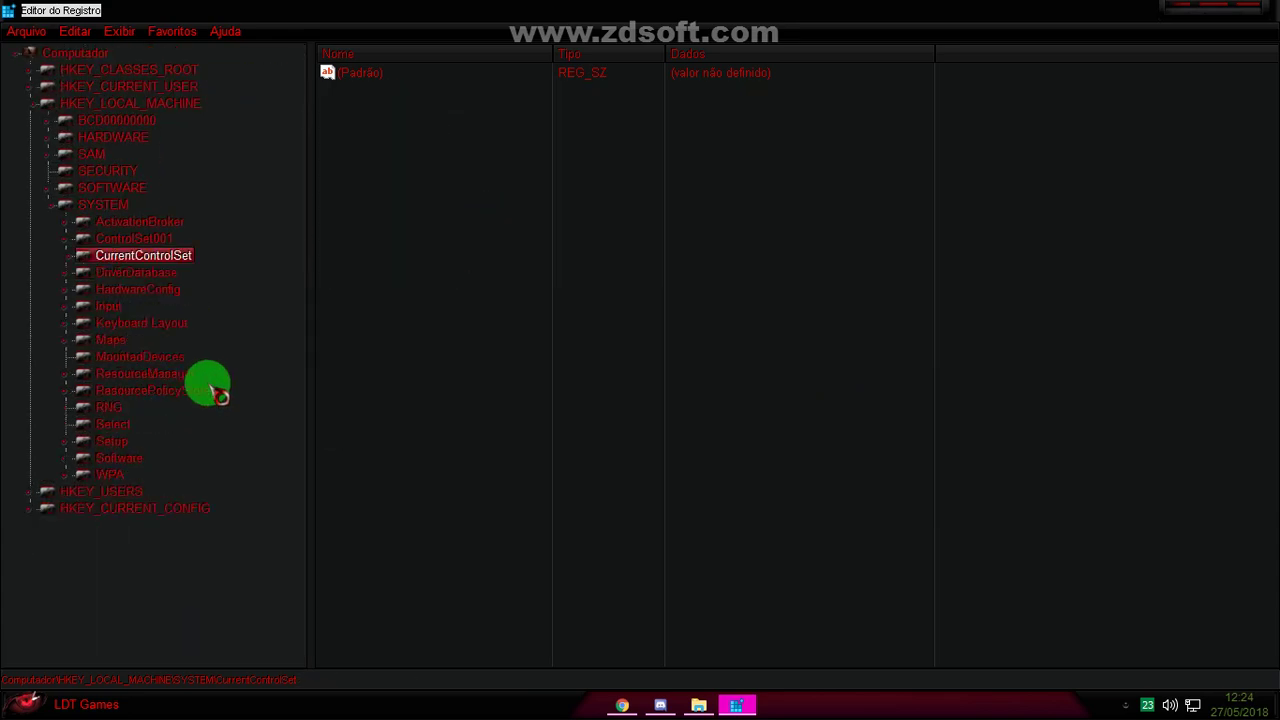
key("Left")
key("Left")
key("Left")
key("Left")
Step: Open the Desktop key under HKEY_CURRENT_USER\Control Panel to list its values
key("Up")
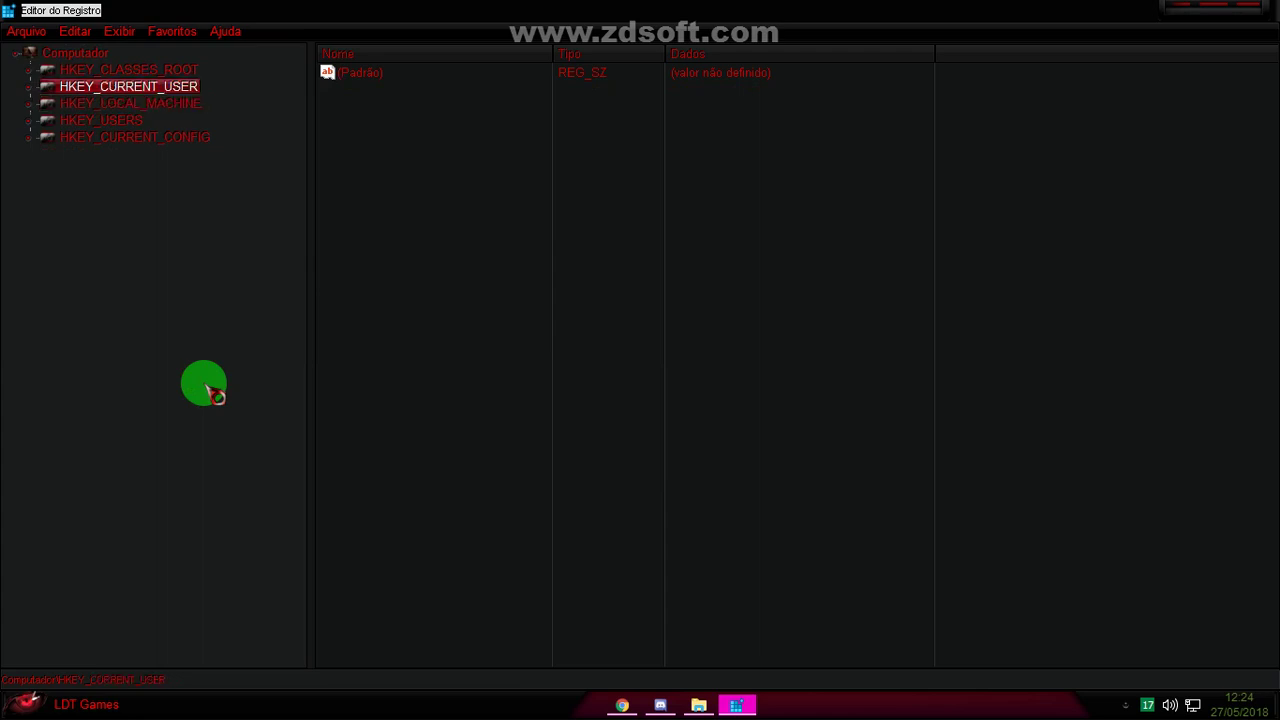
double_click(178, 88)
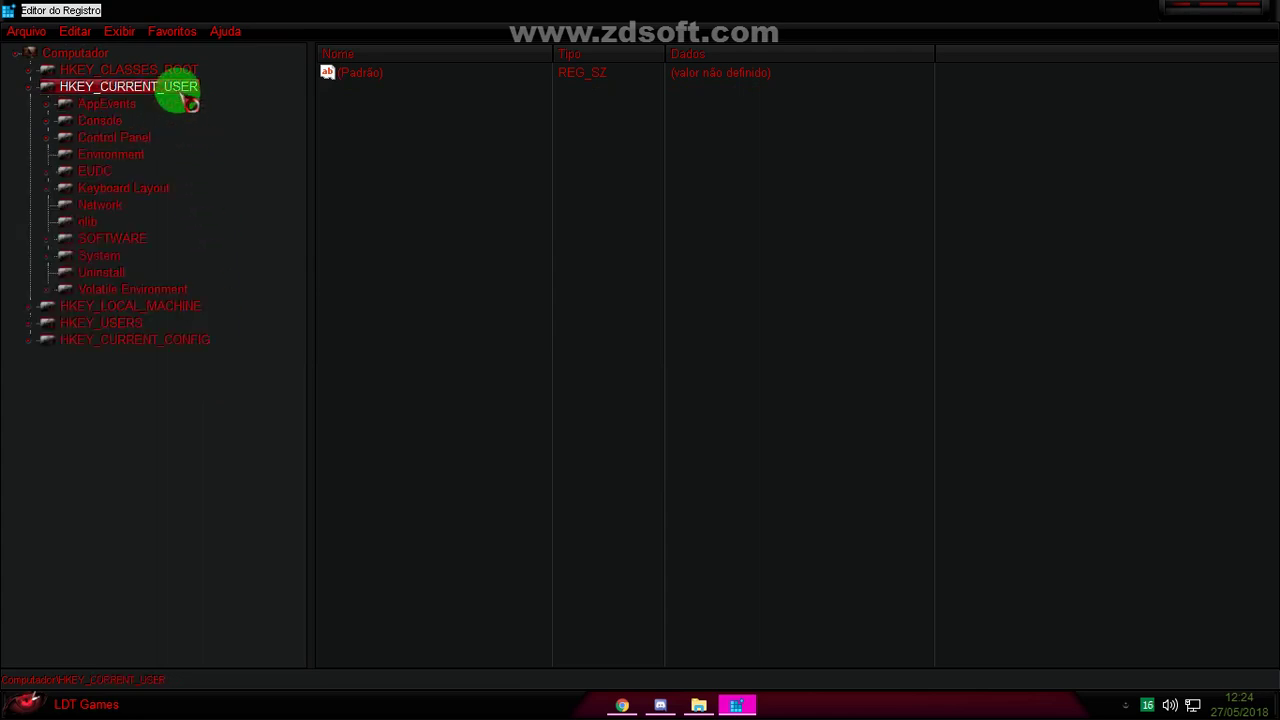
double_click(128, 139)
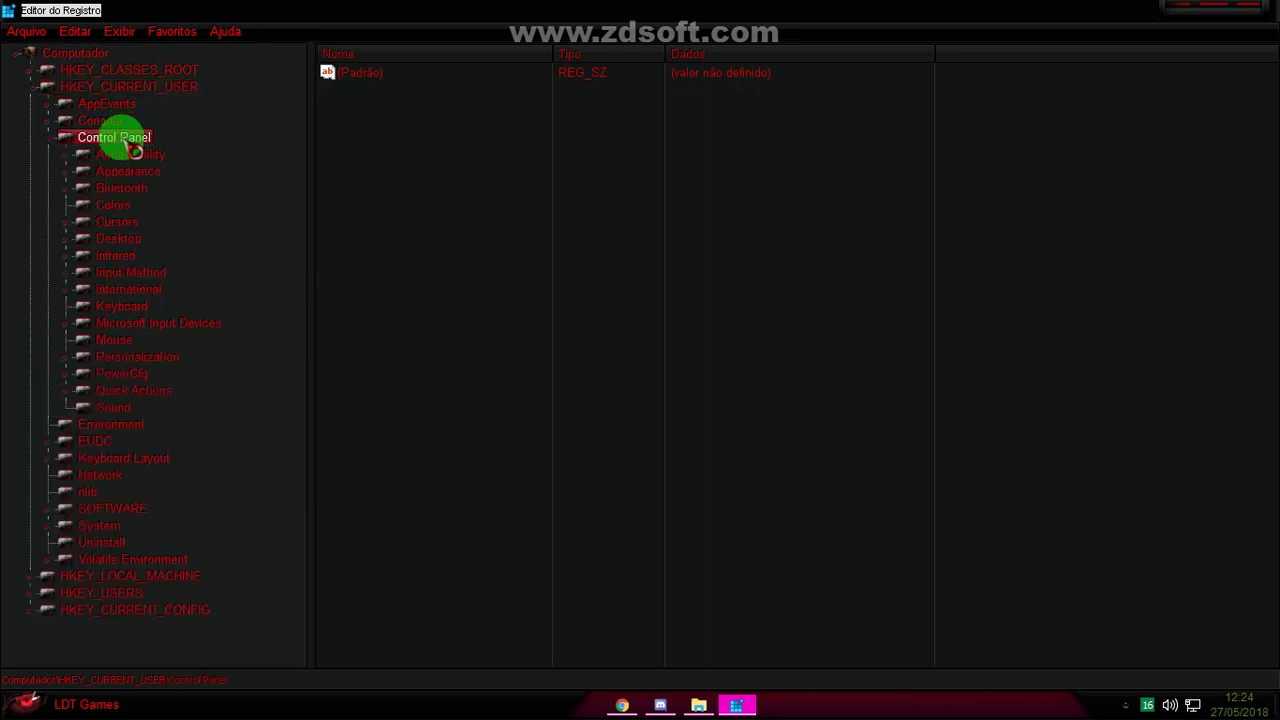
left_click(128, 241)
double_click(131, 246)
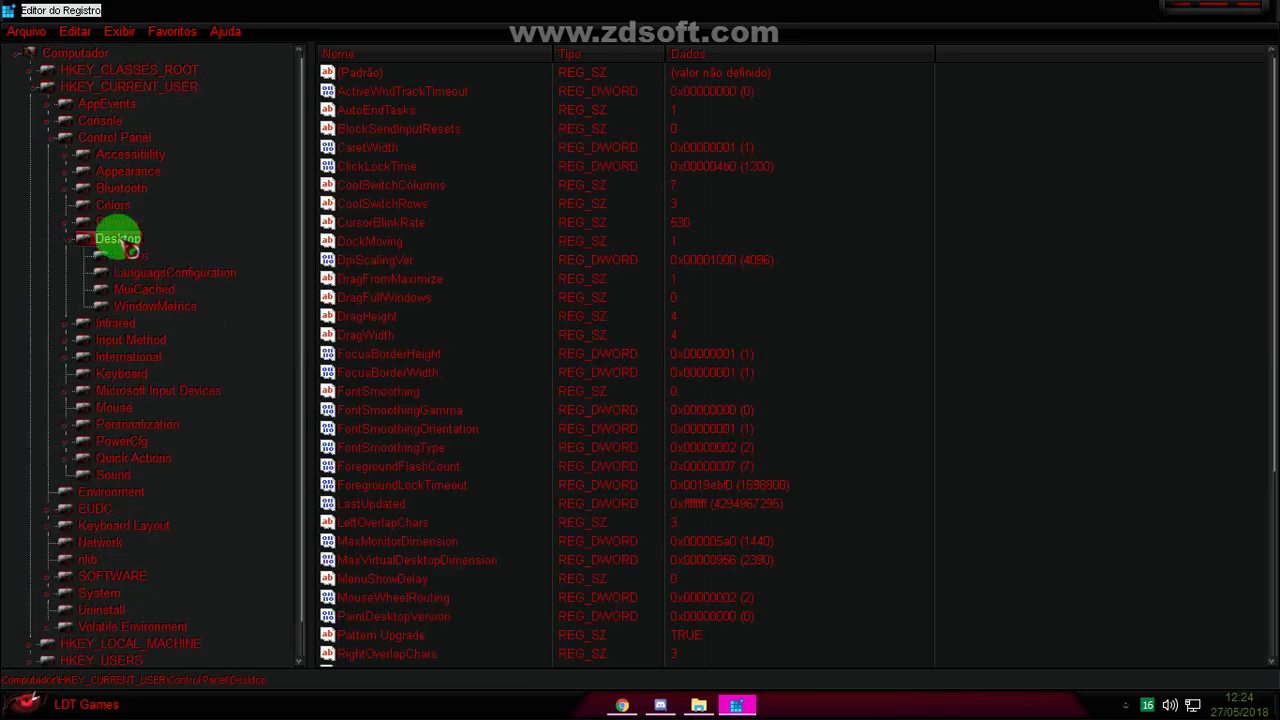
double_click(125, 247)
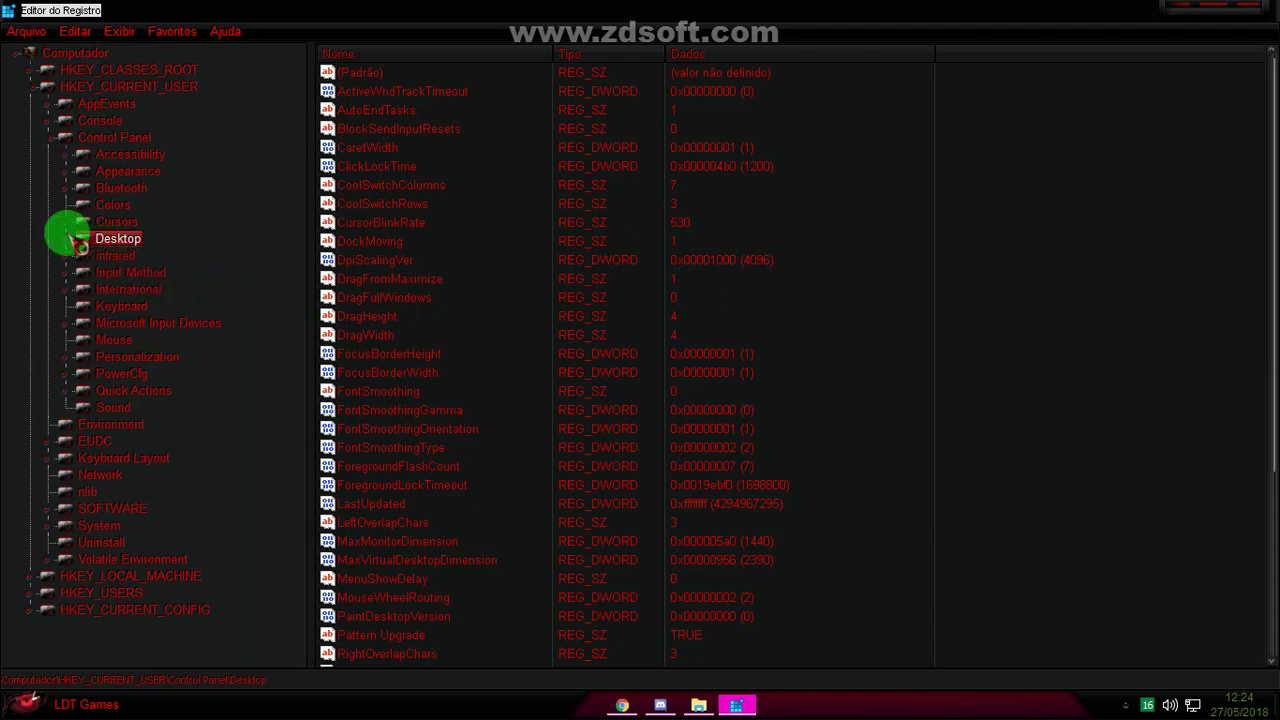
double_click(82, 244)
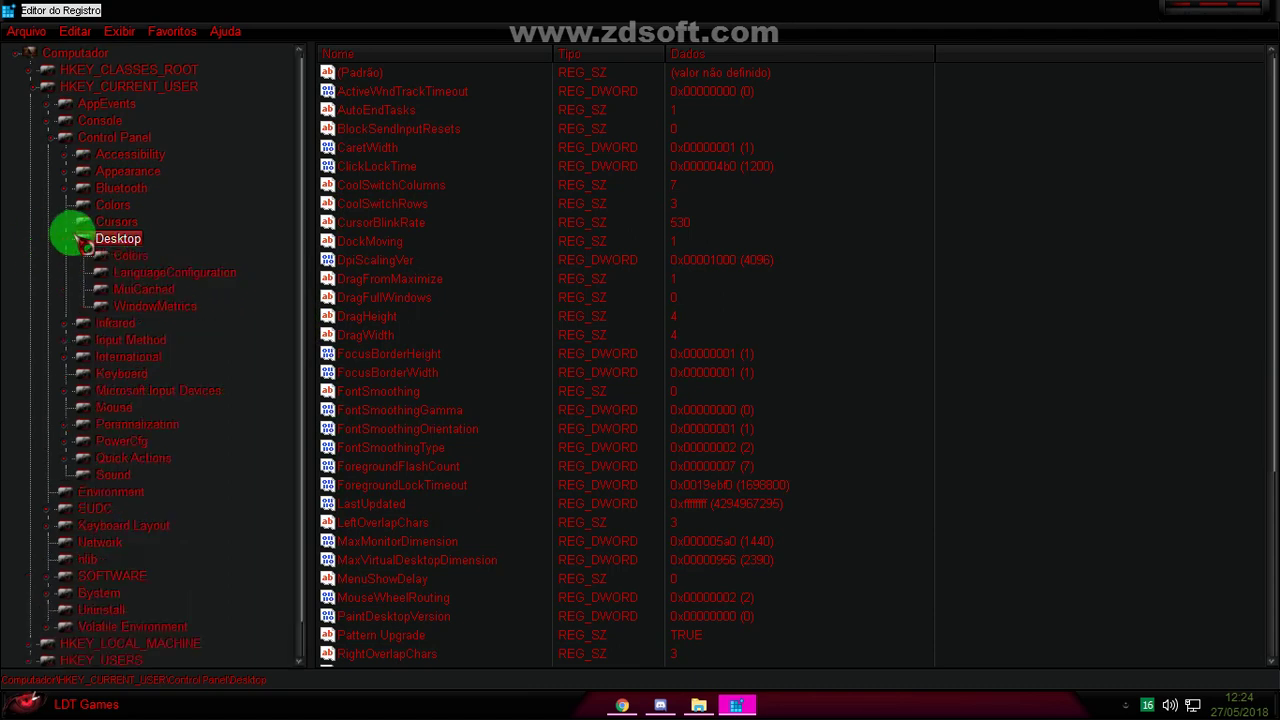
double_click(85, 243)
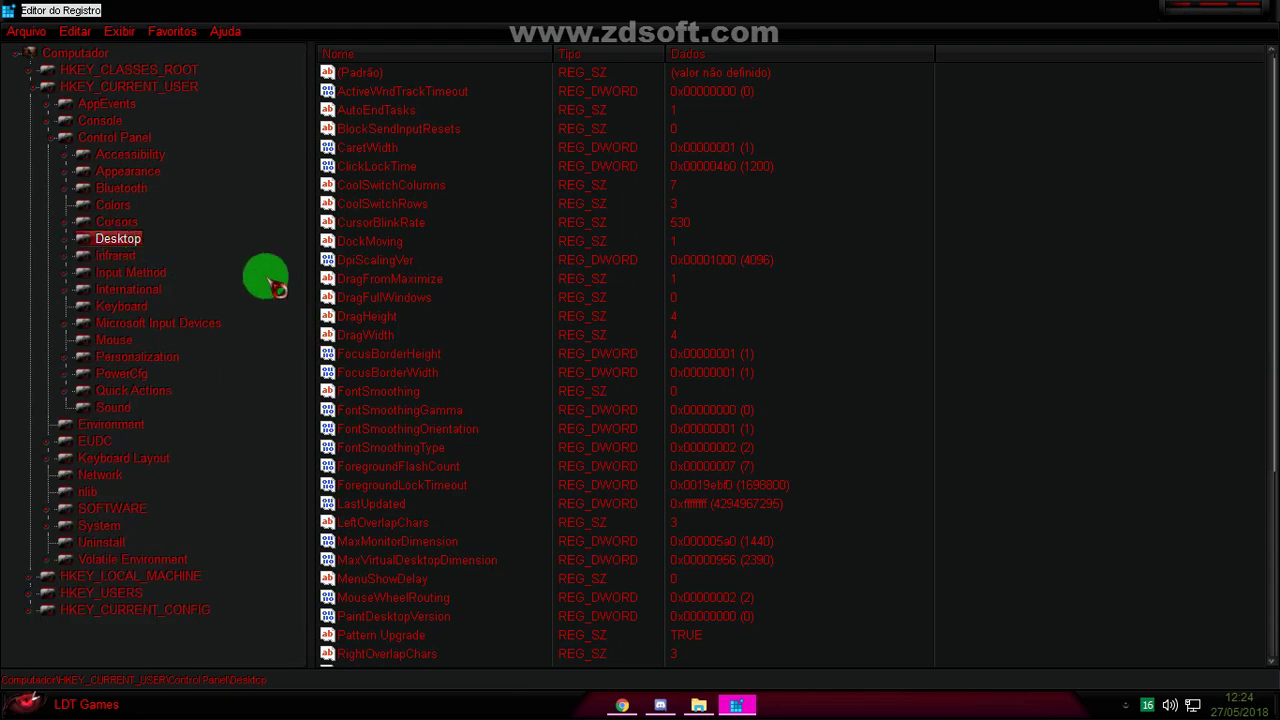
Step: Check the value data of MenuShowDelay in the Desktop key and accept it as is
left_click(437, 370)
left_click(424, 392, "shift")
scroll(424, 398, "down", 2)
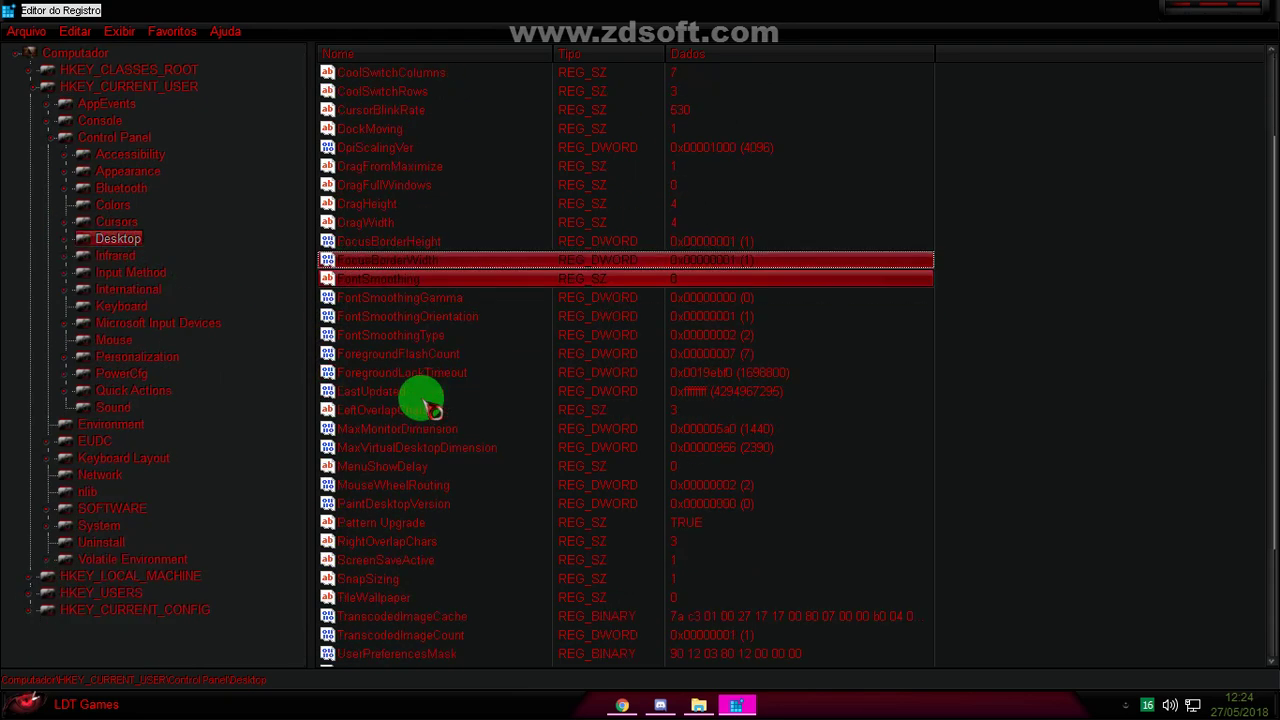
left_click(424, 394, "ctrl")
left_click_drag(422, 398, 397, 463)
double_click(397, 465)
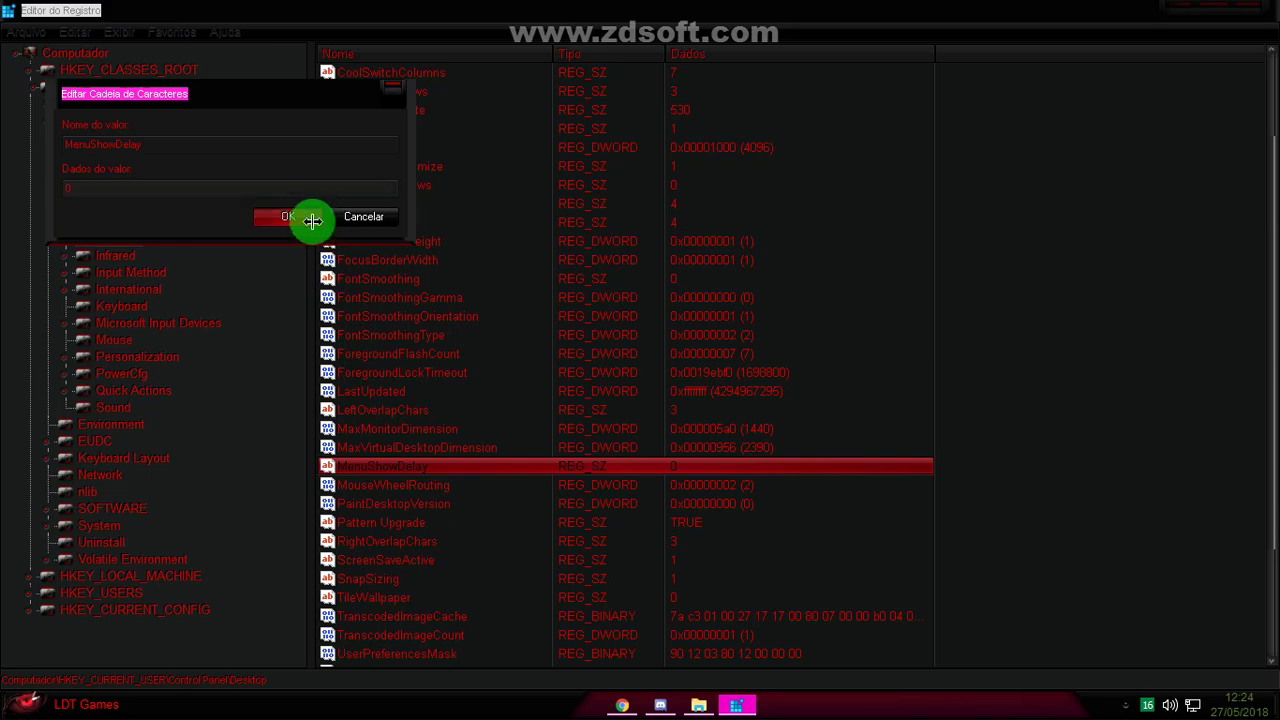
left_click(314, 218)
scroll(420, 430, "down", 3)
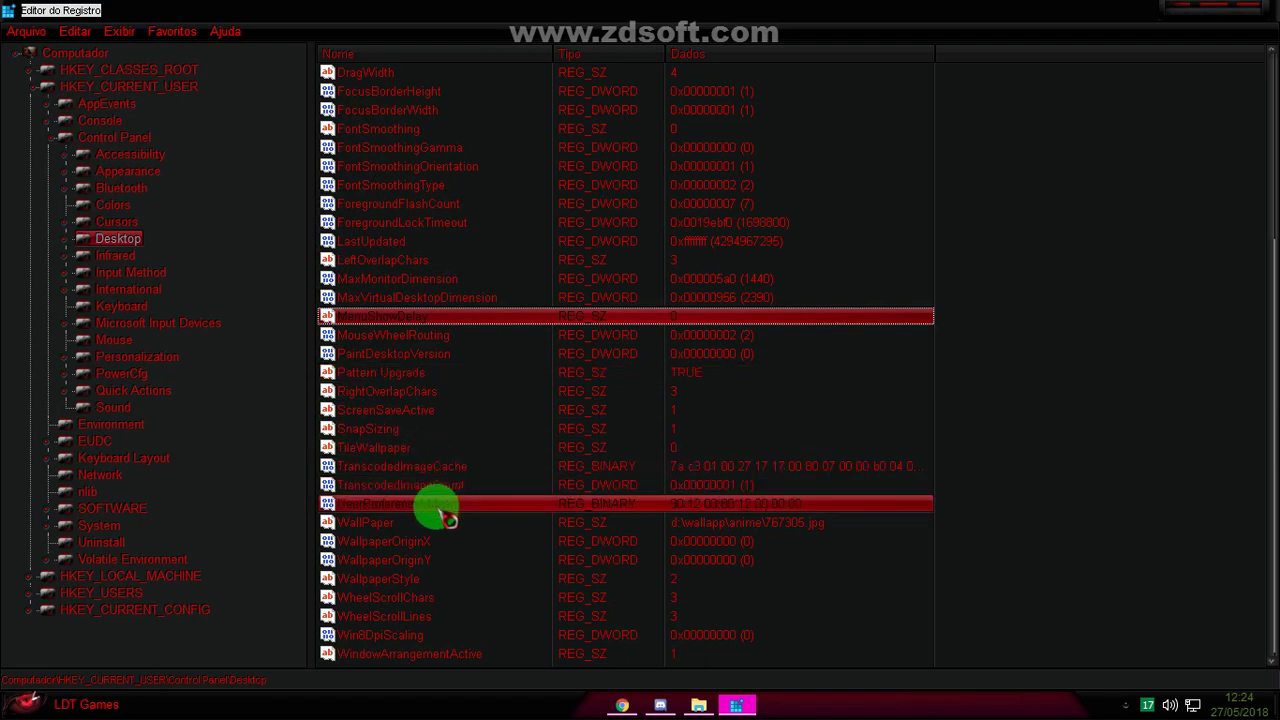
Step: Open the Mouse key under Control Panel and check the value data of MouseHoverTime, accepting it as is
left_click(114, 341)
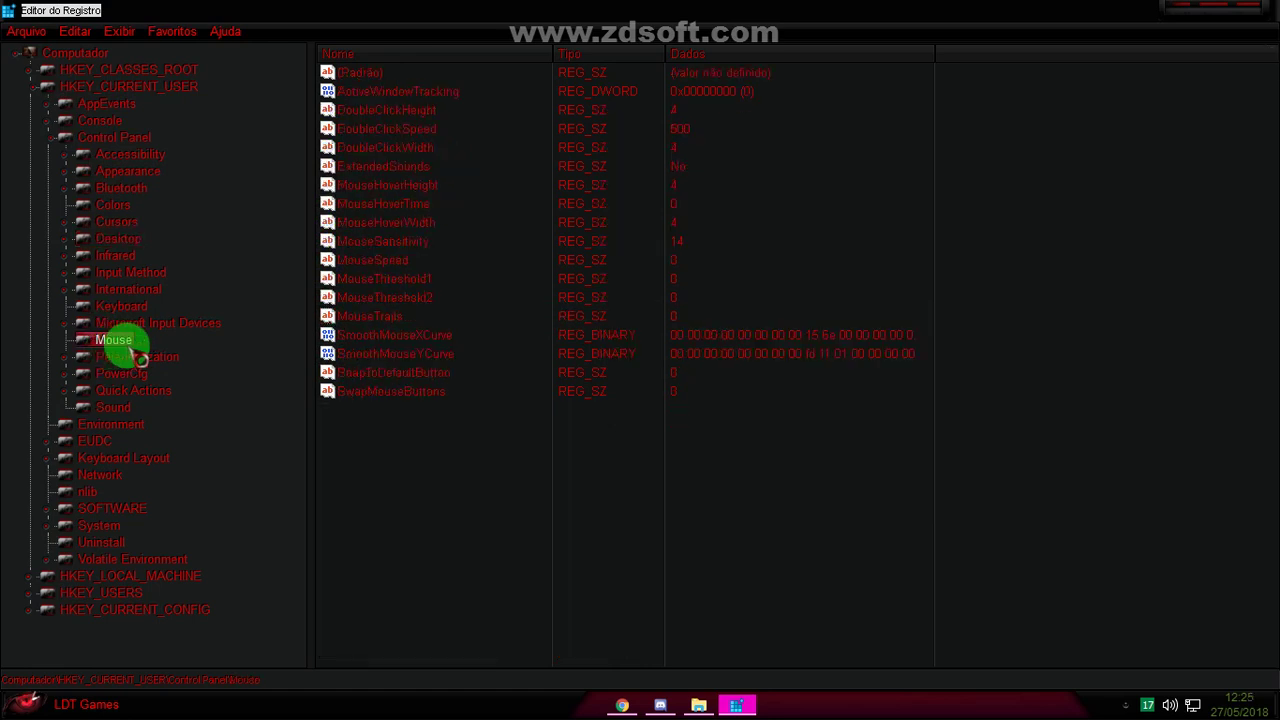
left_click(391, 299)
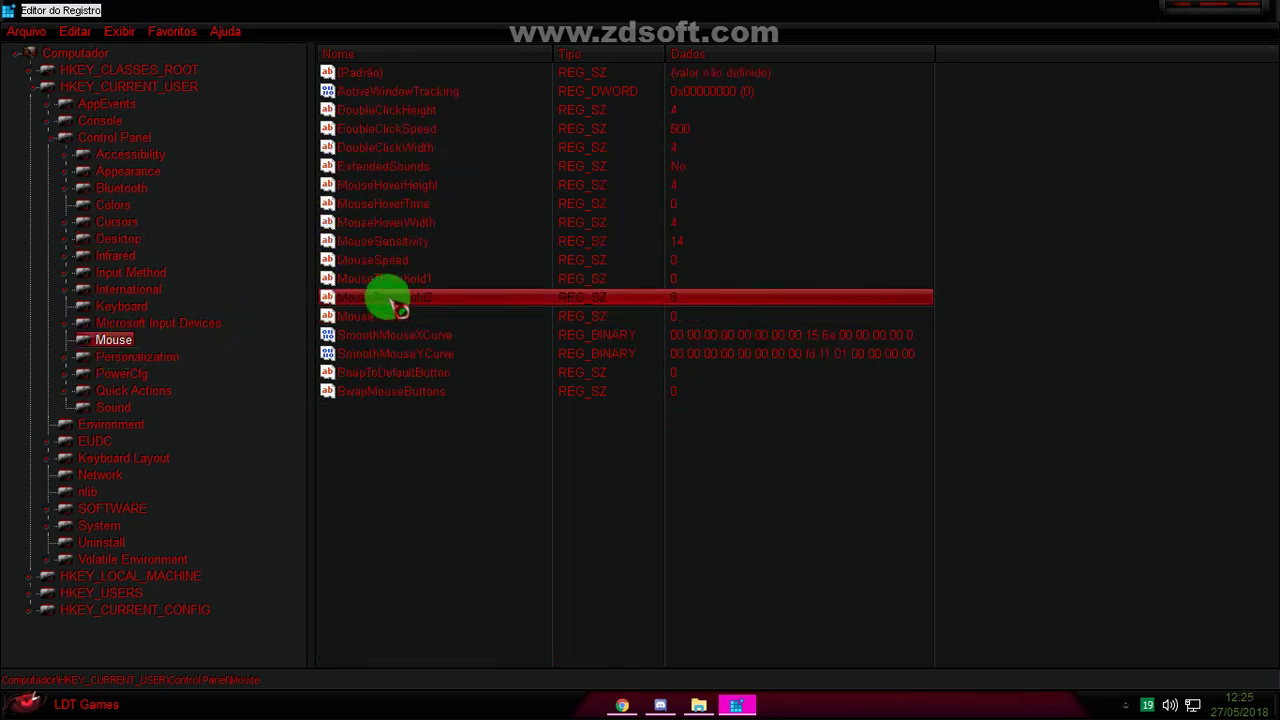
left_click(396, 243)
double_click(390, 205)
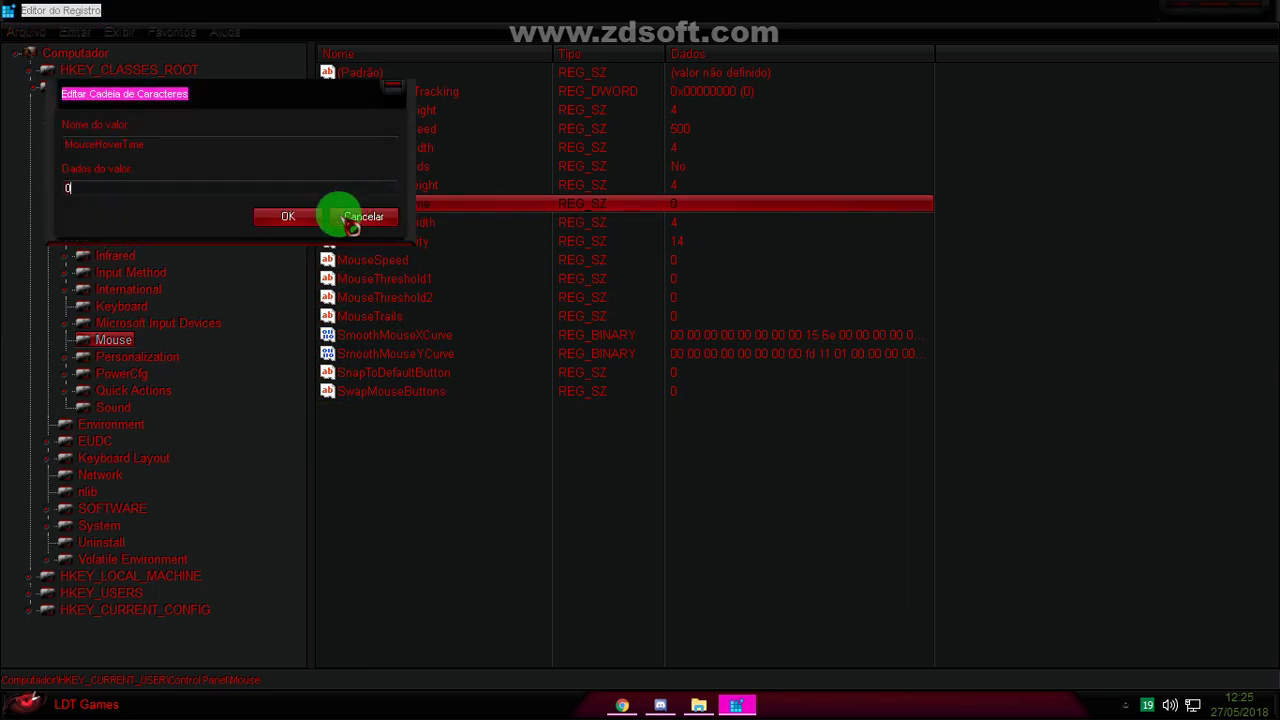
left_click(291, 221)
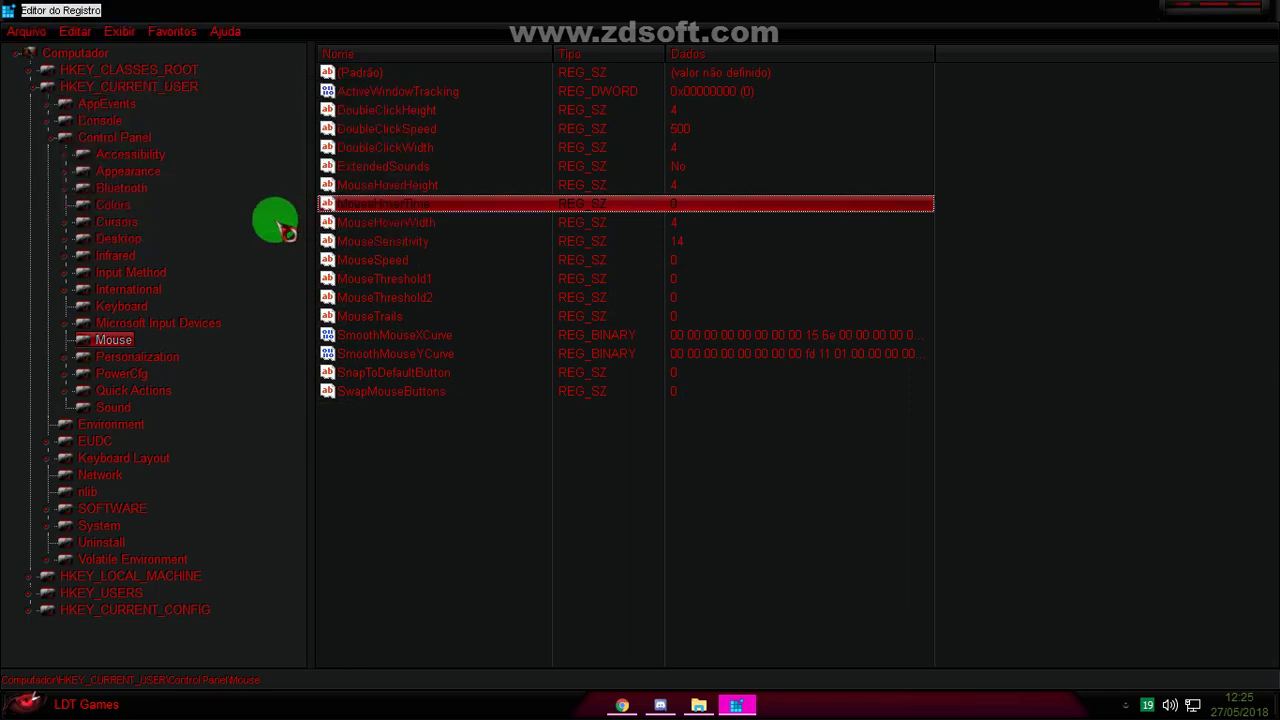
Step: Collapse Control Panel and HKEY_CURRENT_USER in the registry tree, and expand HKEY_LOCAL_MACHINE
left_click(55, 148)
left_click(48, 138)
left_click(31, 87)
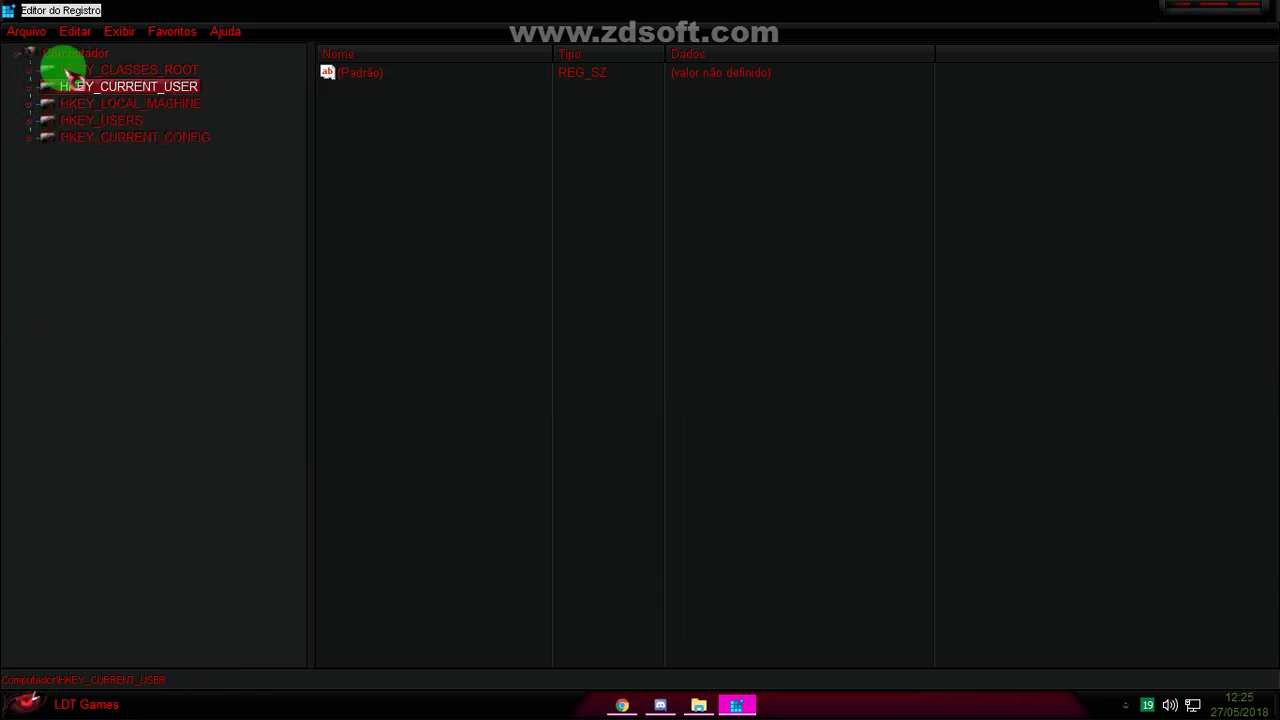
left_click(125, 104)
double_click(117, 106)
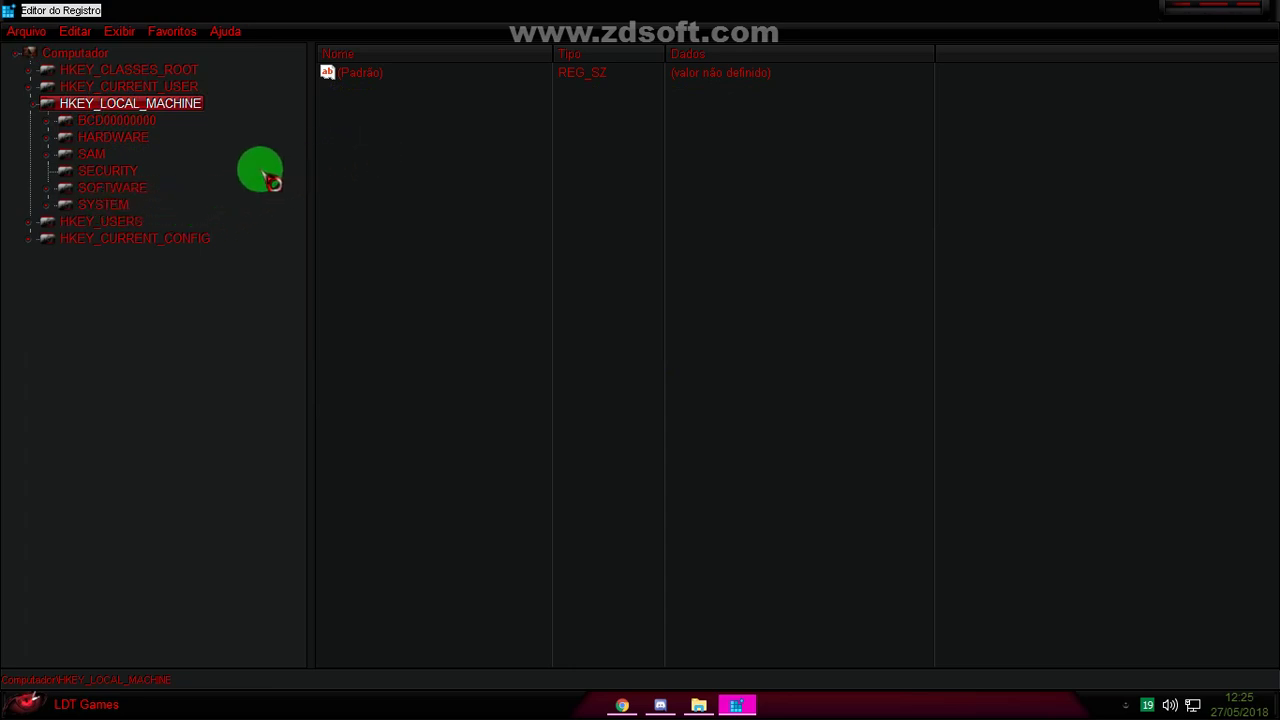
Step: Expand the SOFTWARE key under HKEY_LOCAL_MACHINE, and expand its Microsoft subkey
left_click(102, 192)
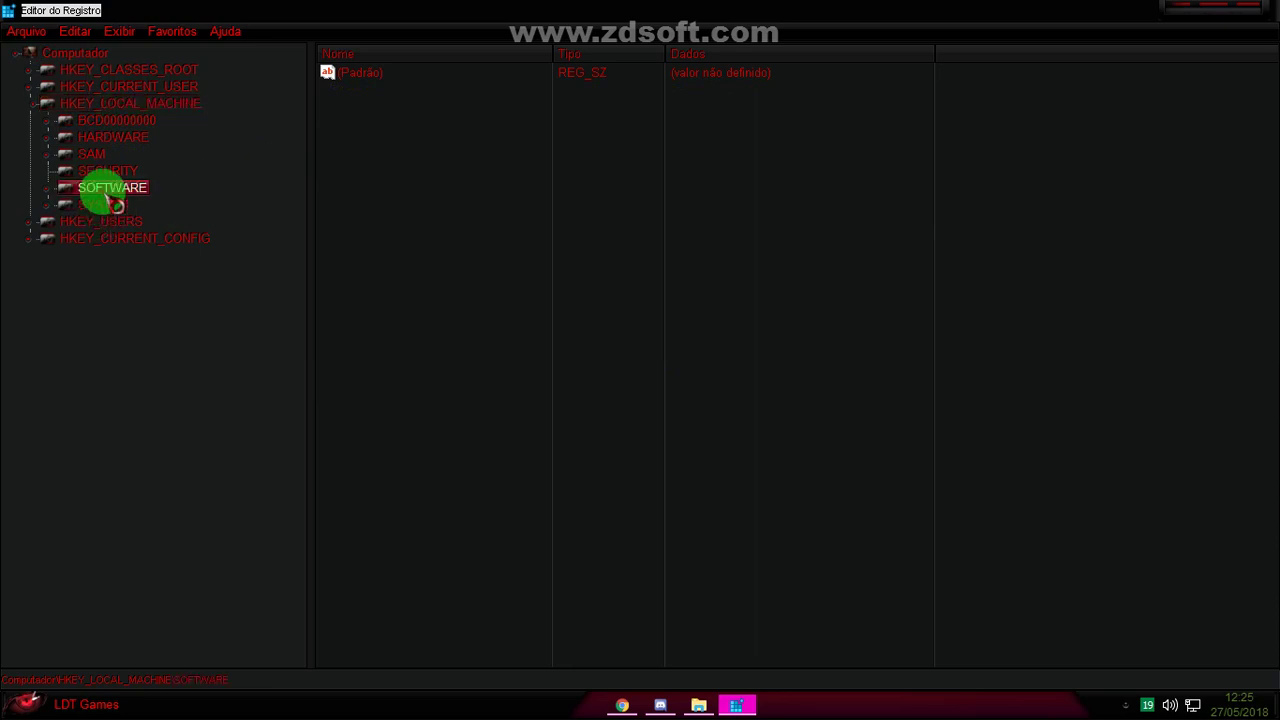
left_click(106, 207)
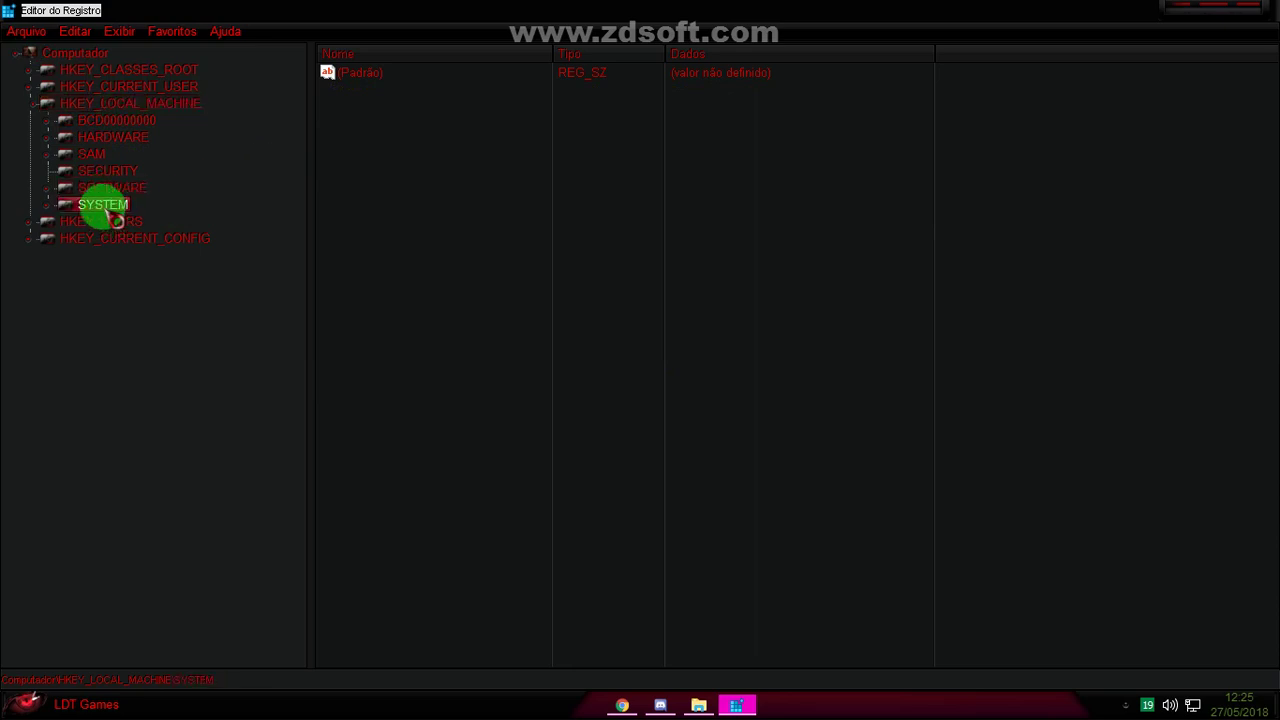
left_click(104, 191)
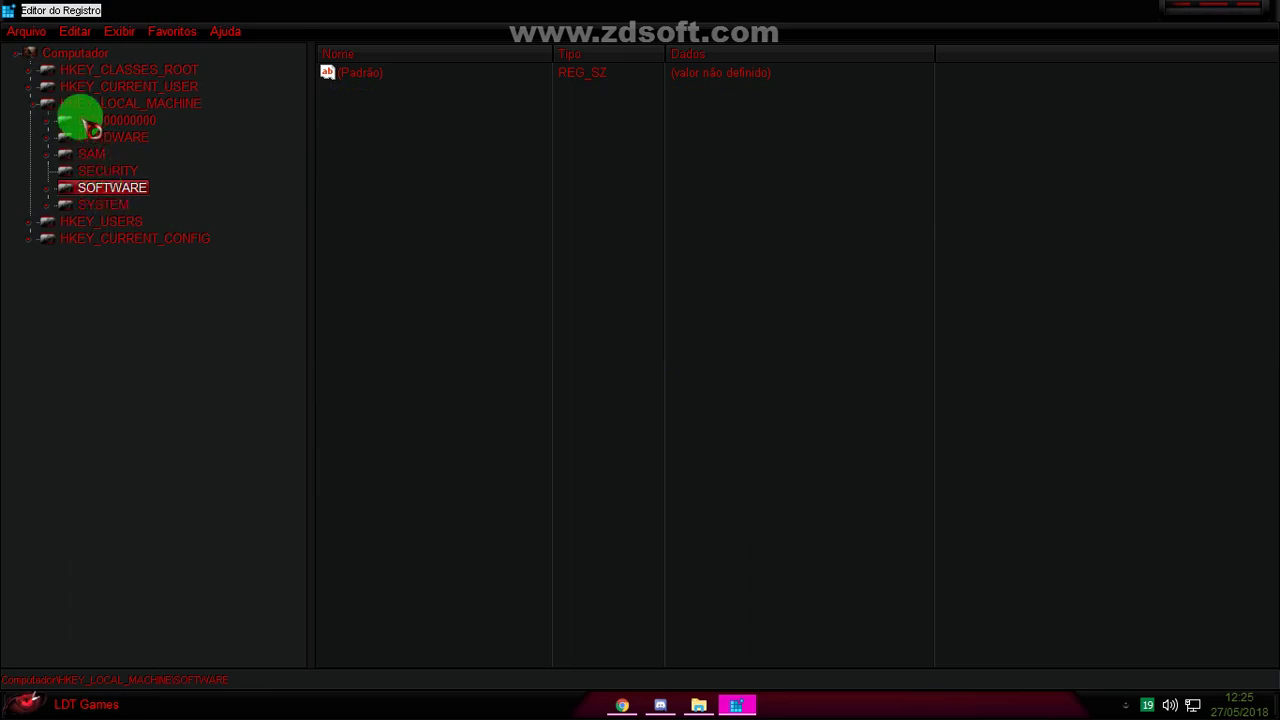
double_click(128, 194)
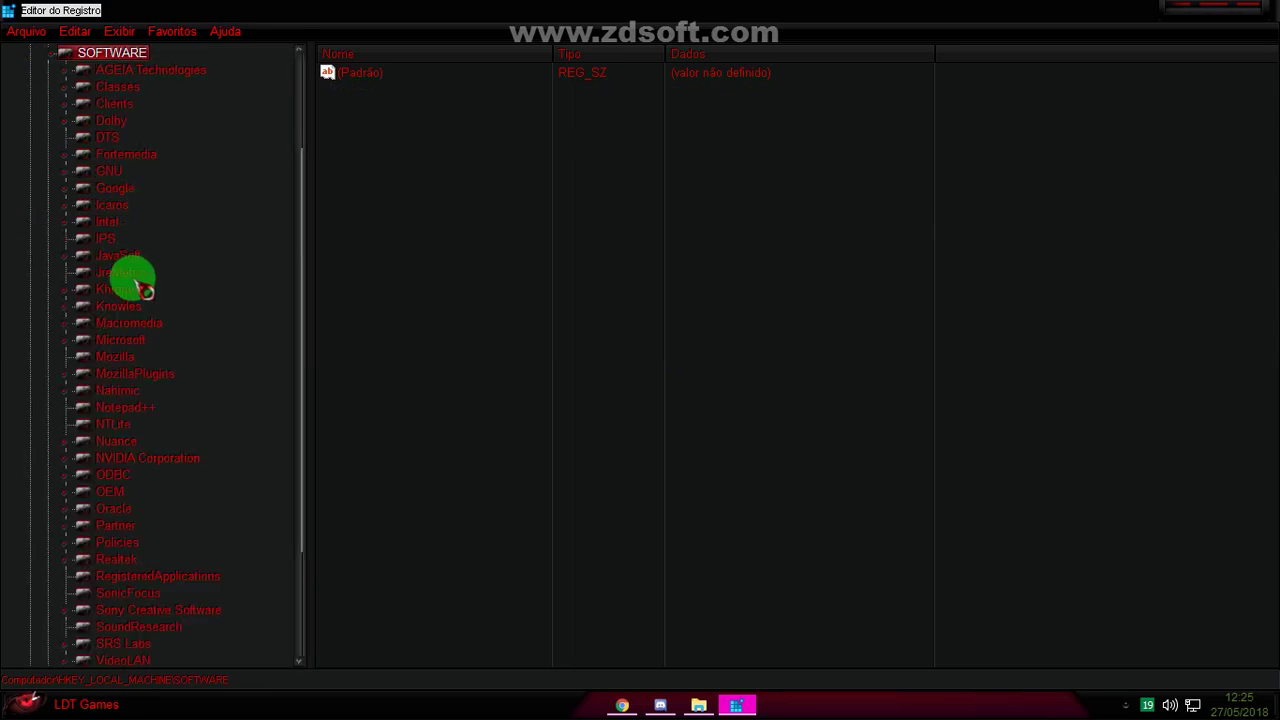
scroll(134, 371, "down", 7)
scroll(148, 320, "up", 4)
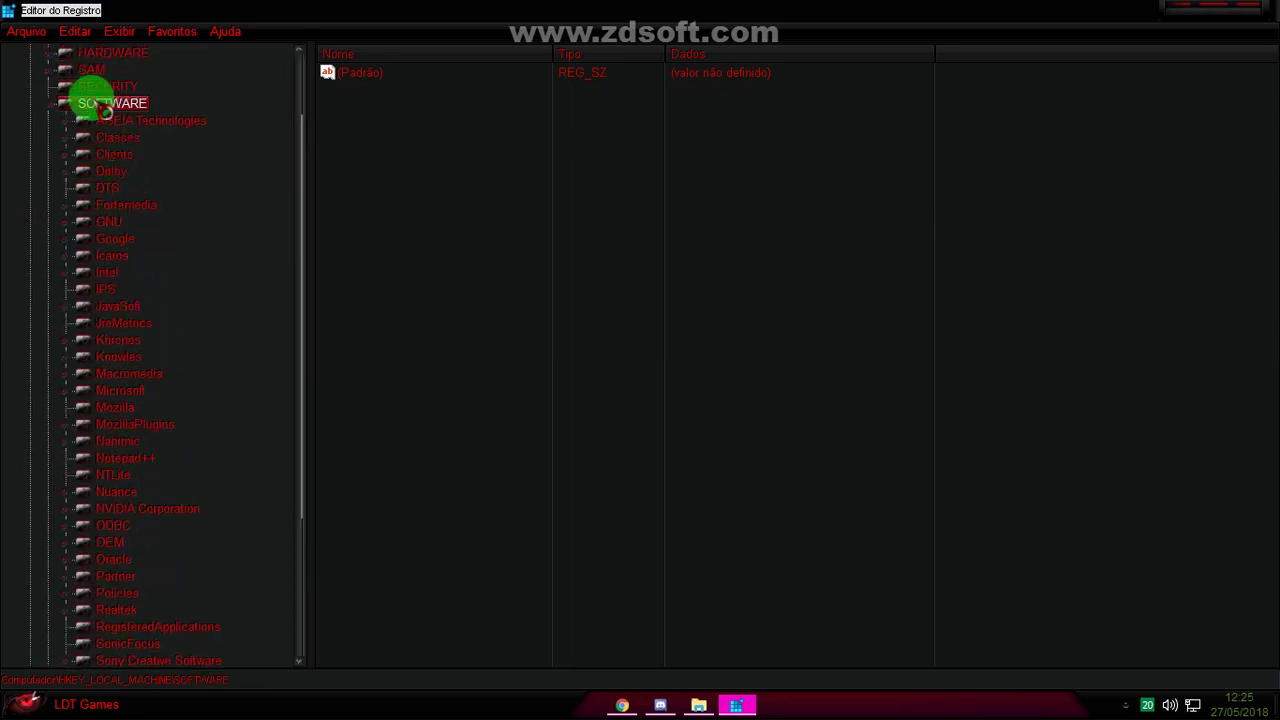
scroll(131, 271, "down", 2)
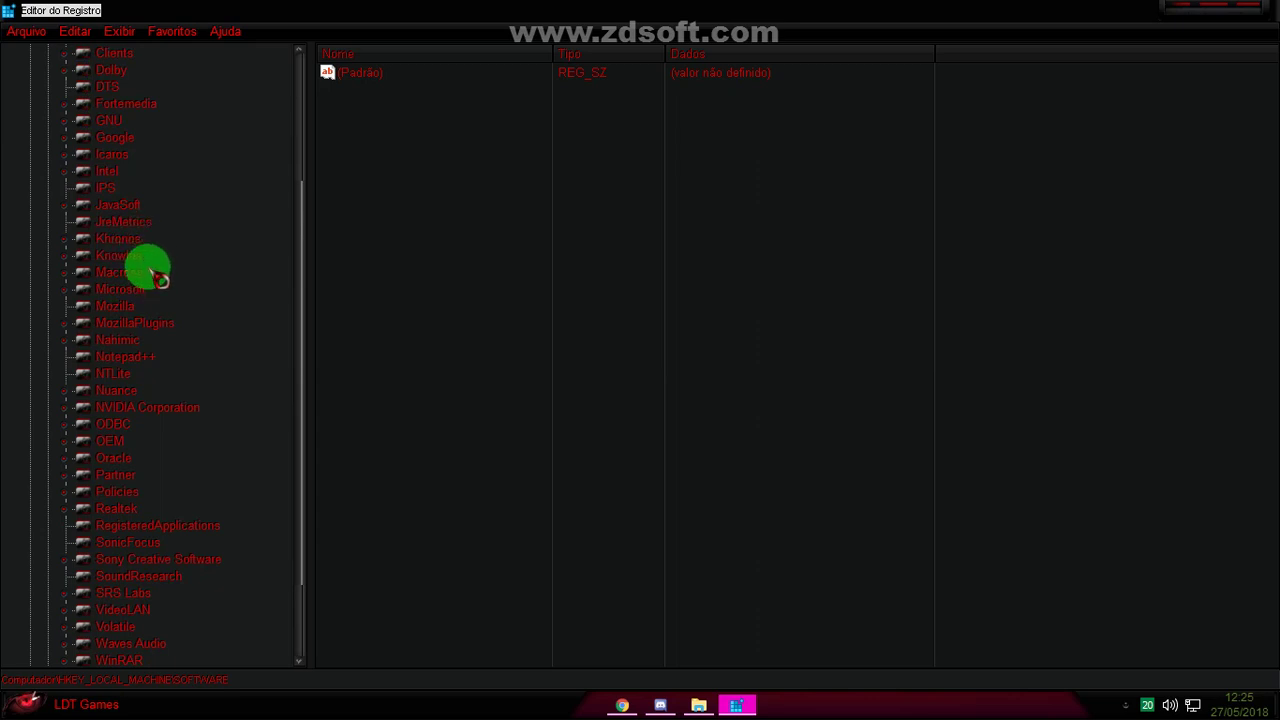
double_click(150, 289)
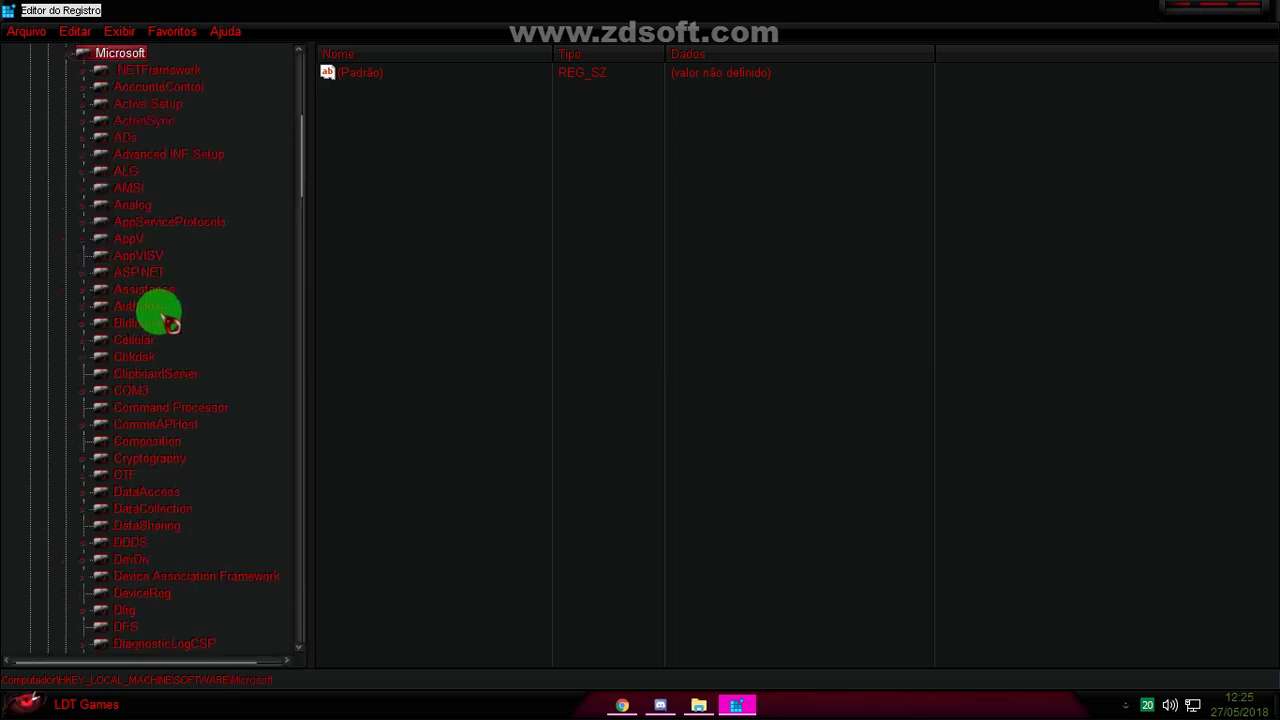
Step: Locate the MSMQ key among the Microsoft subkeys and expand it
scroll(172, 355, "down", 1)
scroll(172, 355, "down", 5)
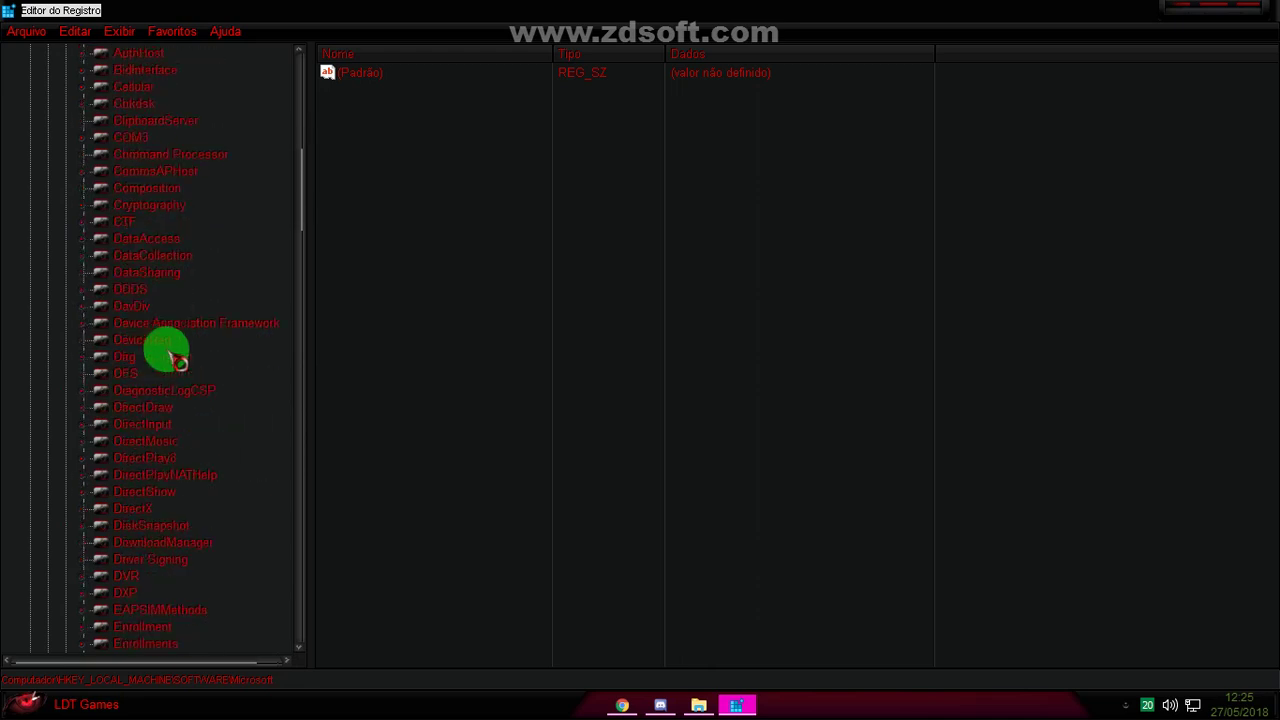
left_click(172, 355)
scroll(172, 355, "down", 1)
scroll(172, 355, "down", 6)
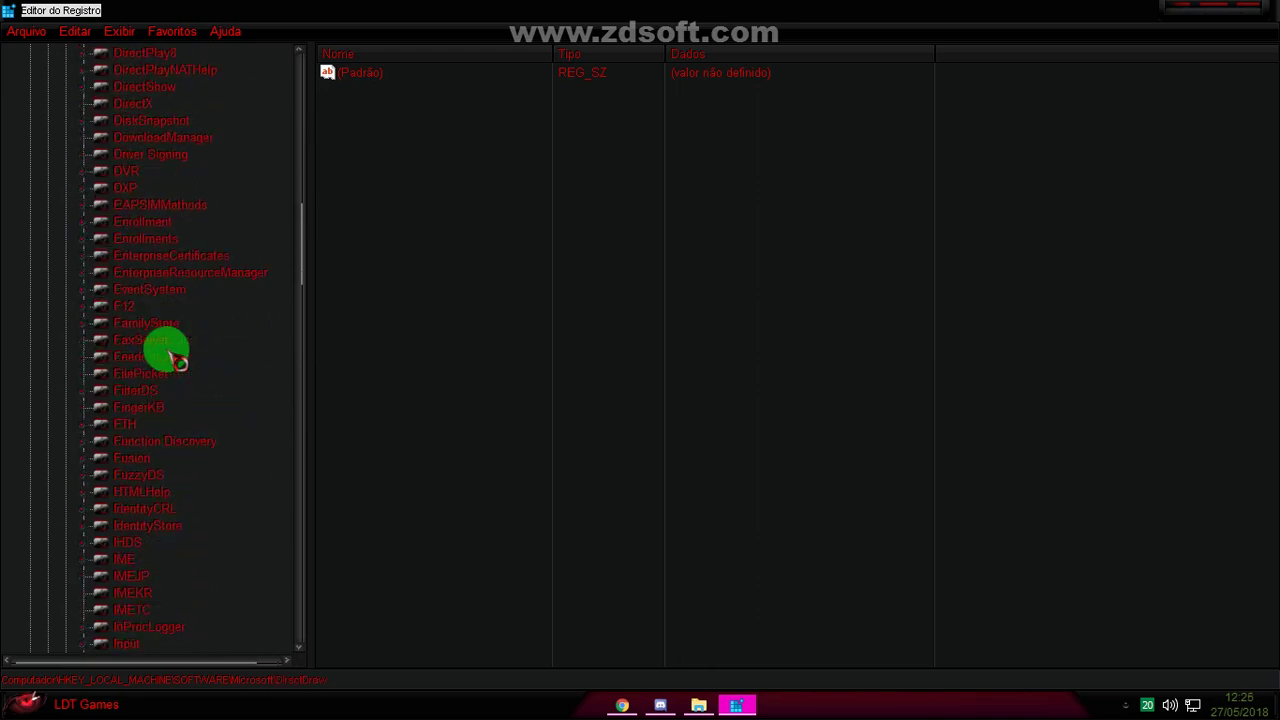
scroll(172, 358, "down", 2)
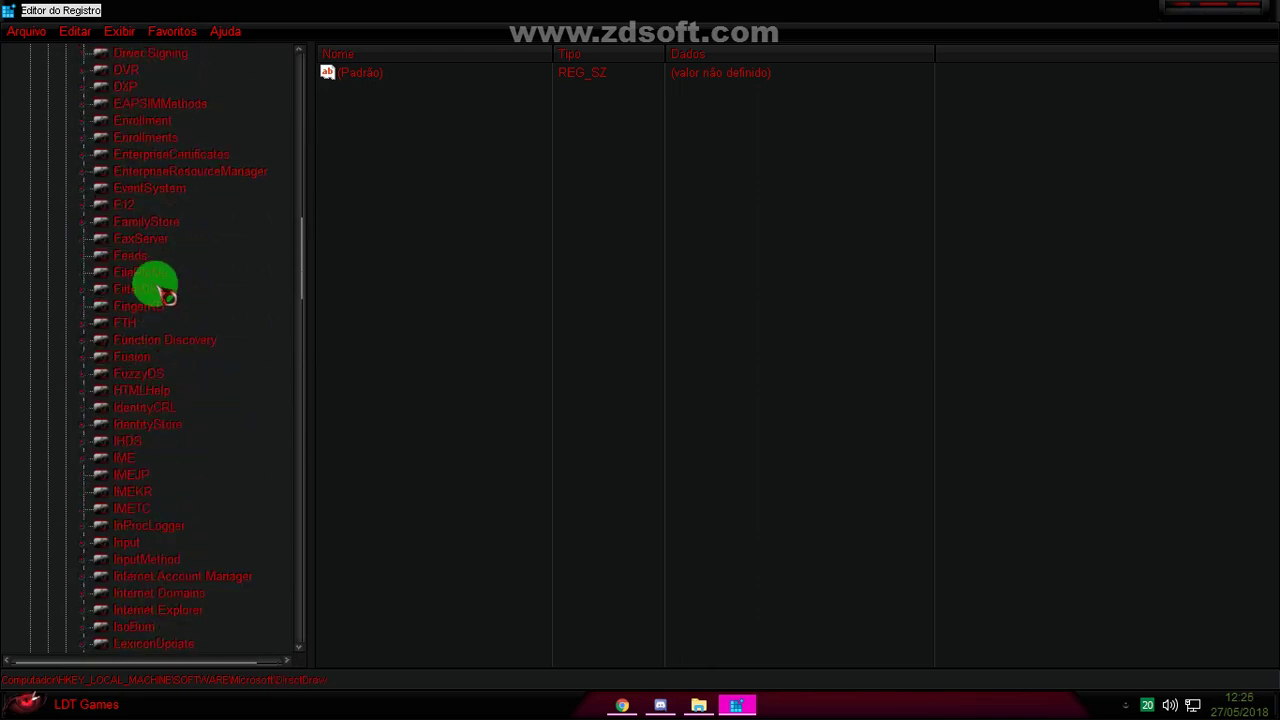
key("m")
key("m")
key("m")
key("m")
key("m")
key("m")
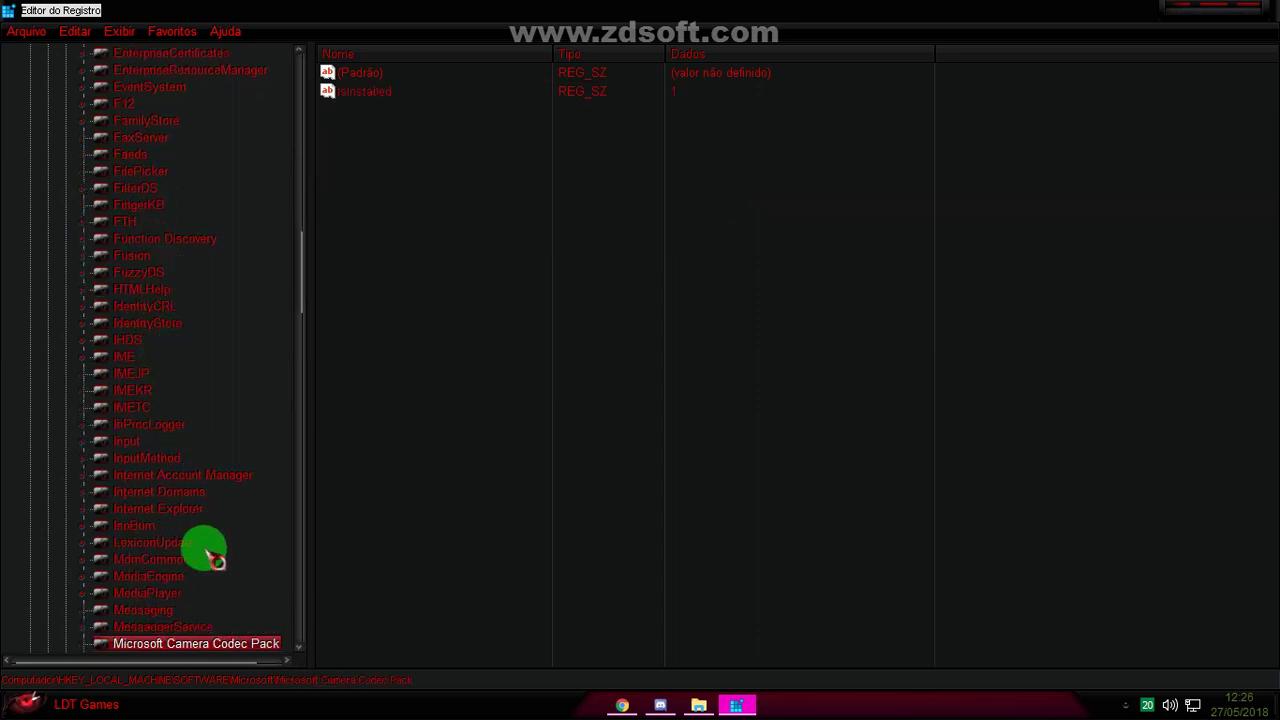
key("m")
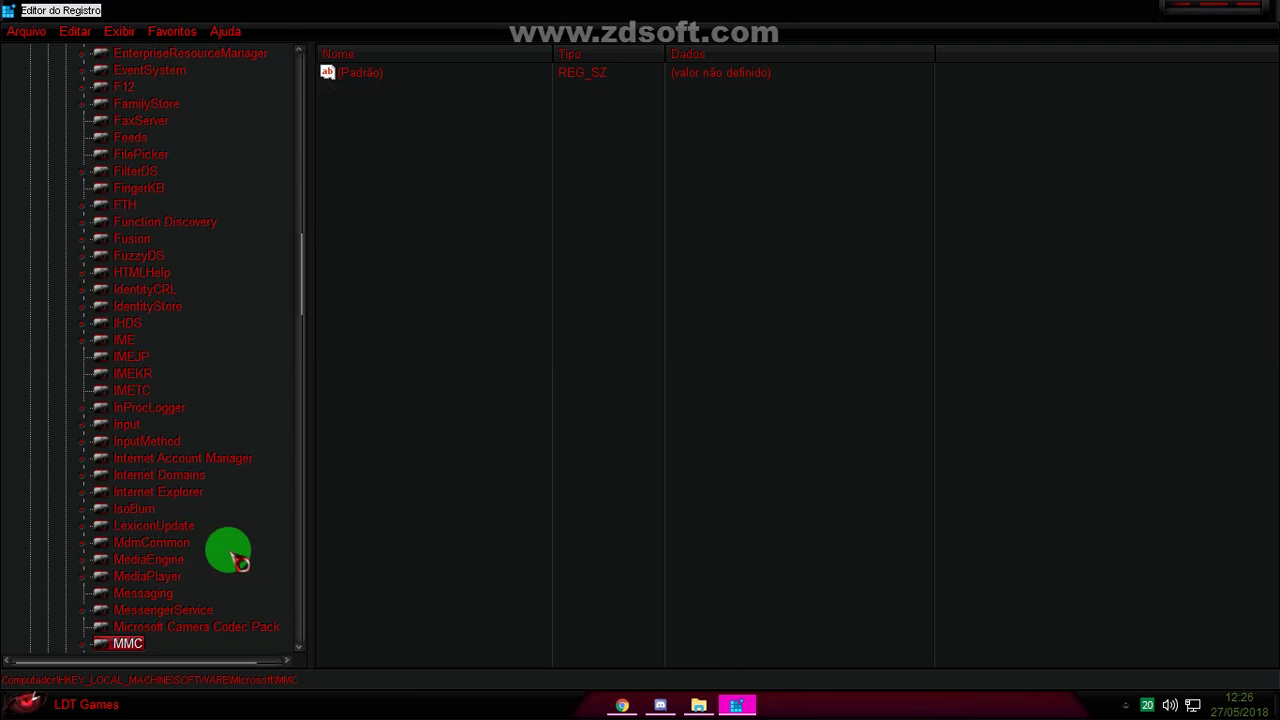
key("m")
key("m")
key("m")
key("m")
key("m")
key("m")
key("m")
key("m")
key("m")
key("m")
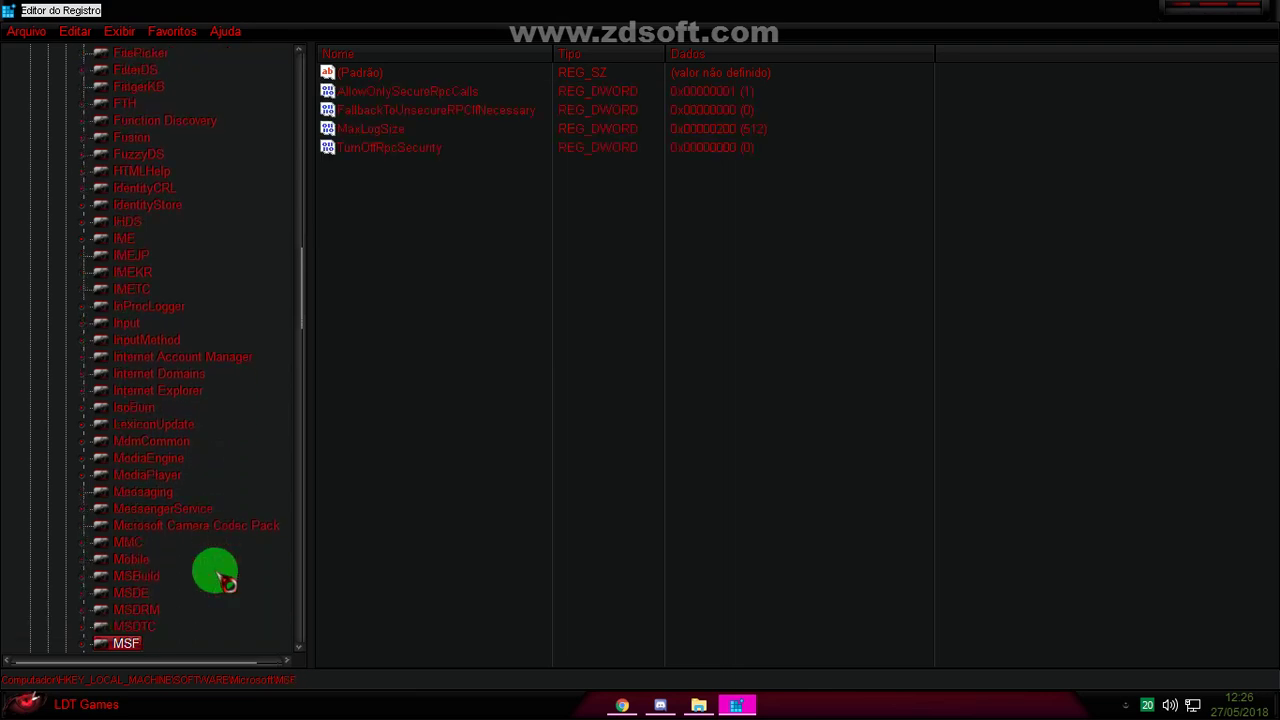
double_click(132, 640)
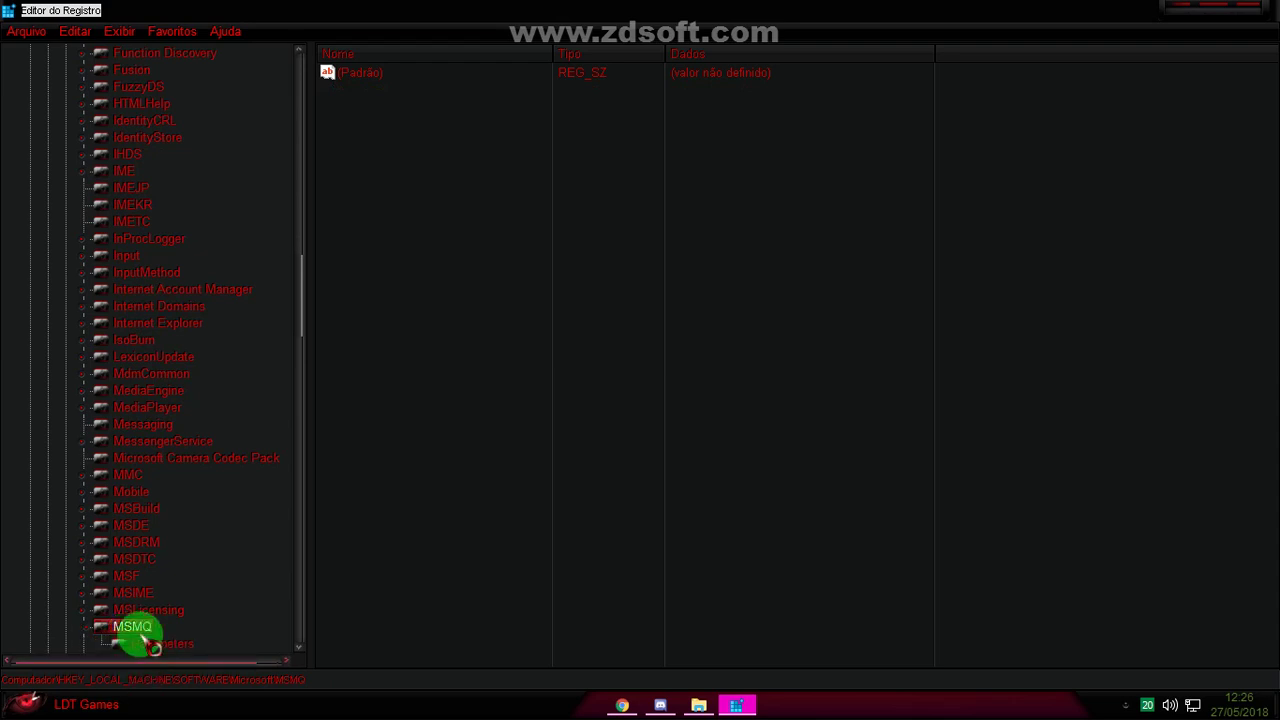
Step: Open the Parameters key under MSMQ and check its TCPNoDelay value
left_click(151, 648)
right_click(133, 625)
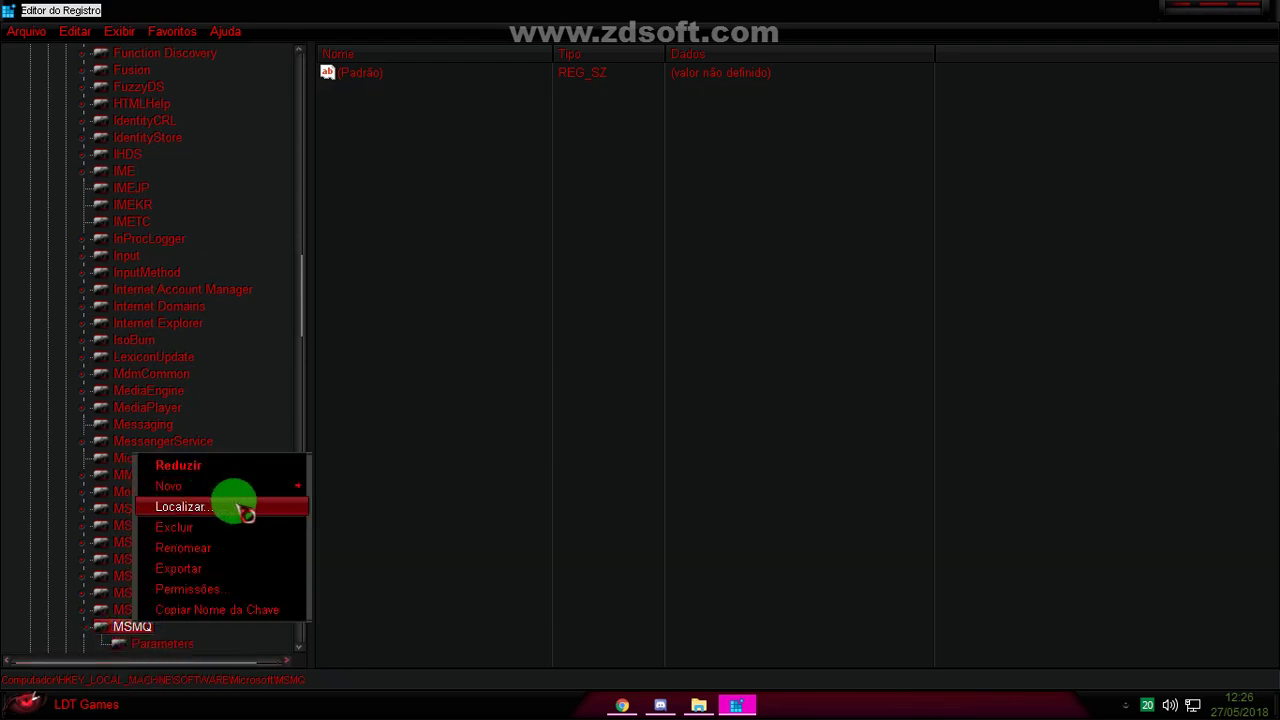
left_click(163, 644)
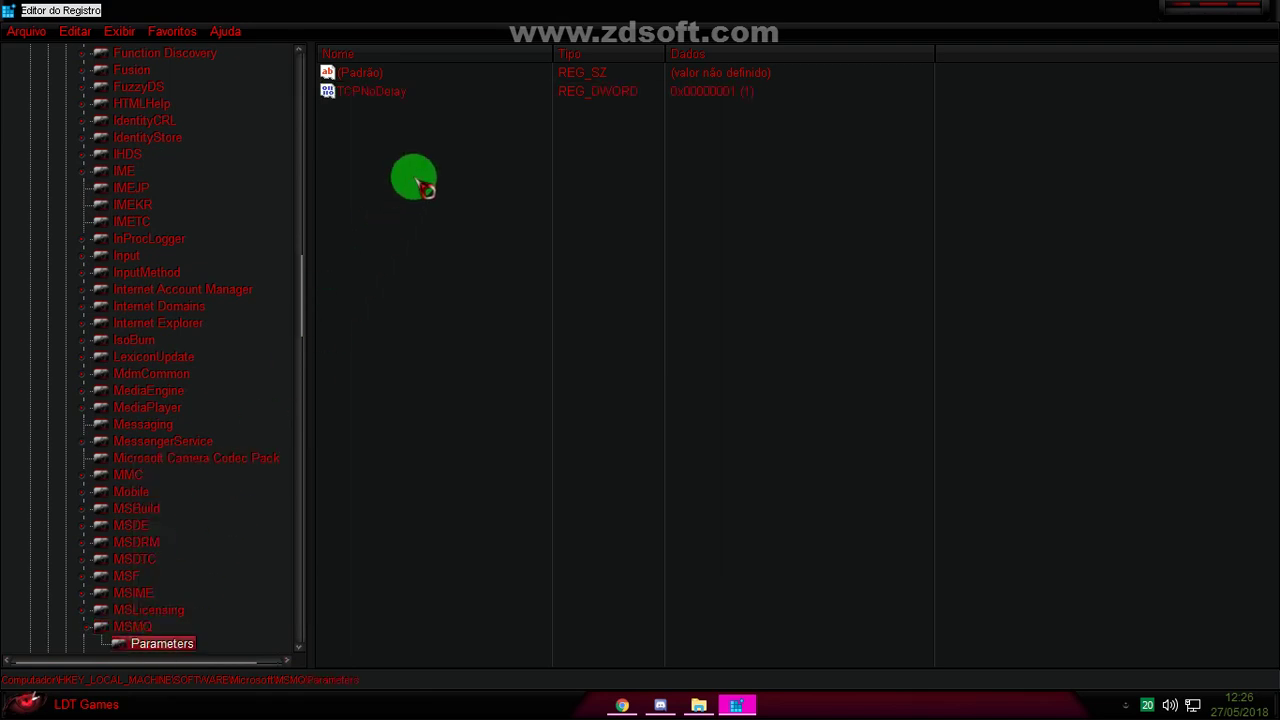
left_click(388, 91)
left_click(420, 114)
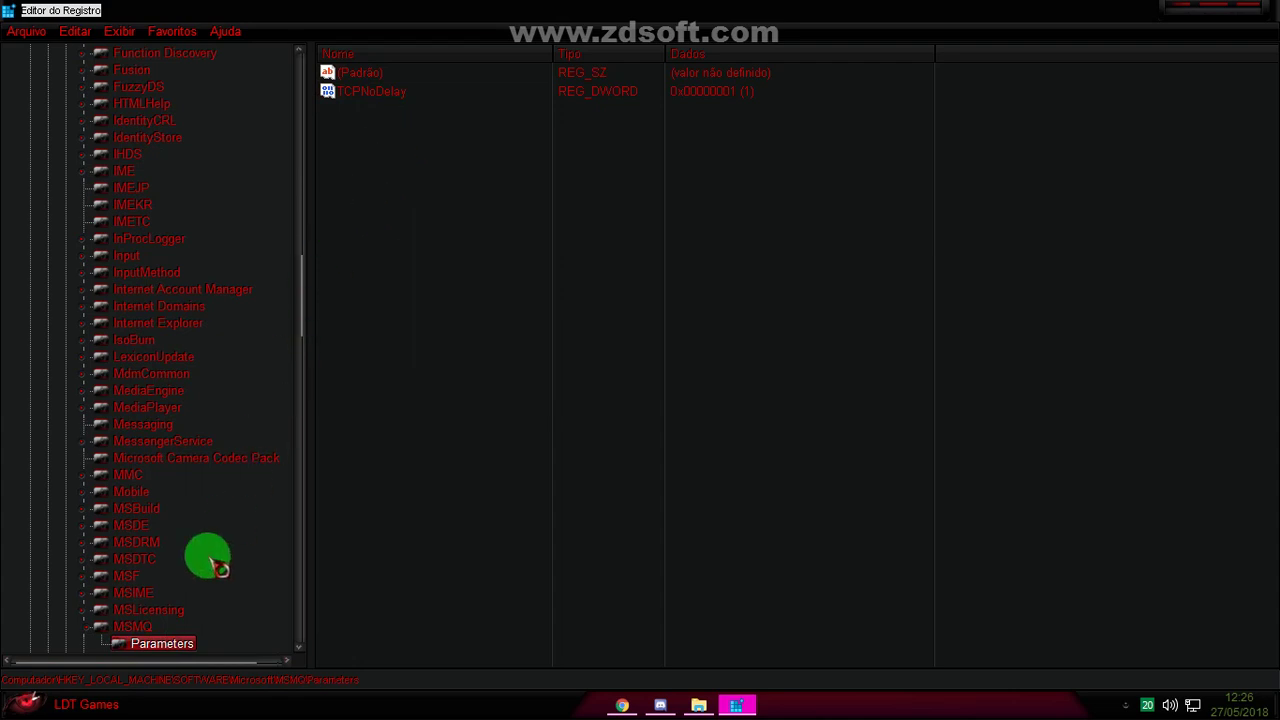
Step: Collapse the MSMQ key, and locate and expand the Windows key under Microsoft
left_click(132, 627)
scroll(135, 632, "down", 5)
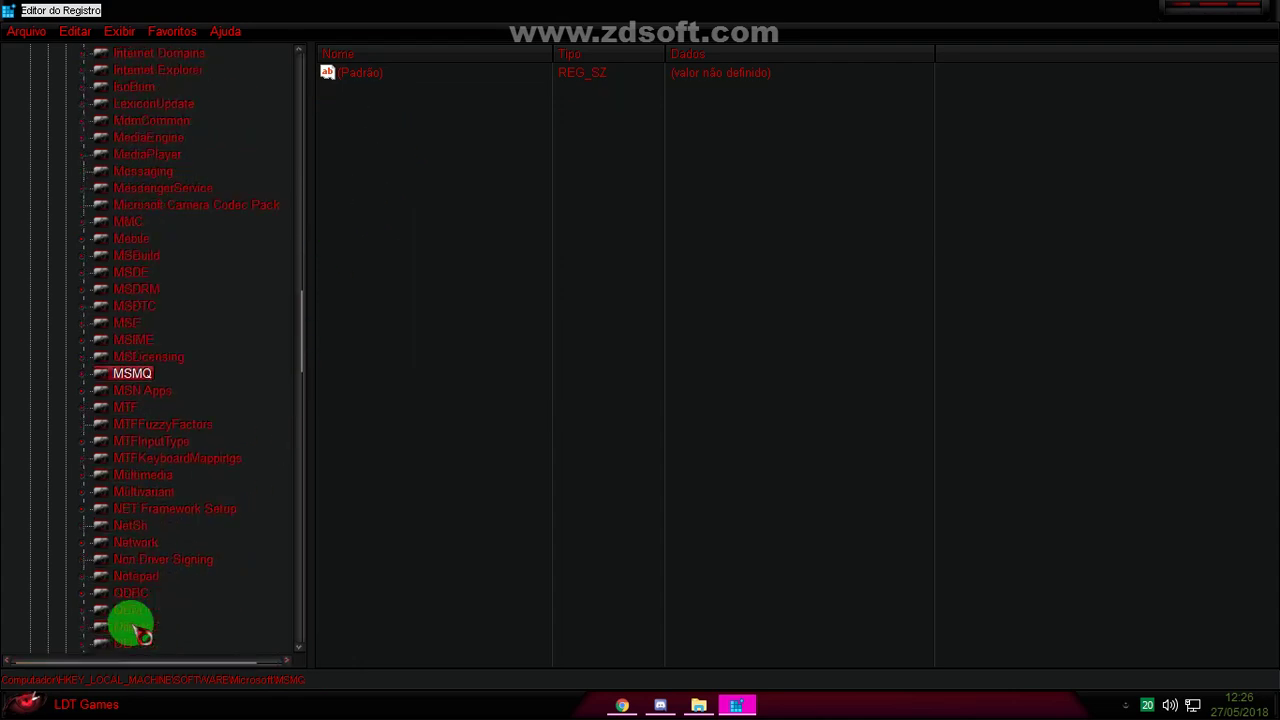
scroll(140, 627, "down", 5)
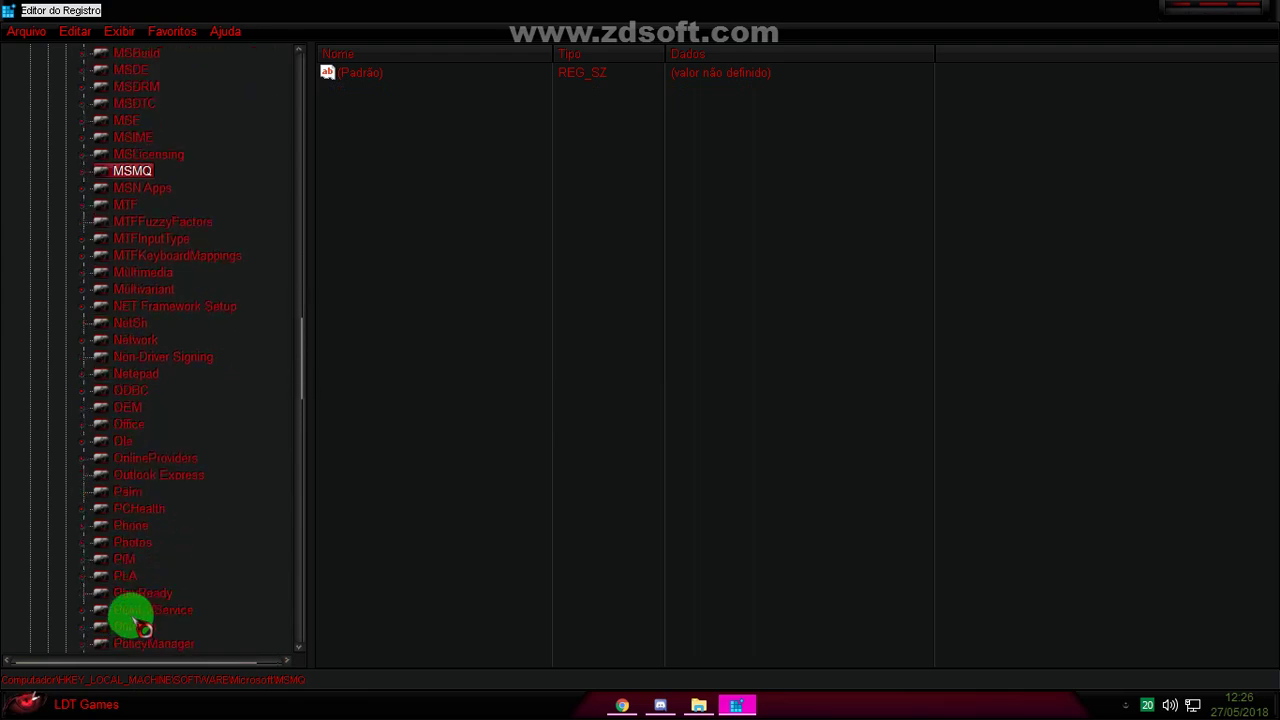
scroll(140, 615, "down", 6)
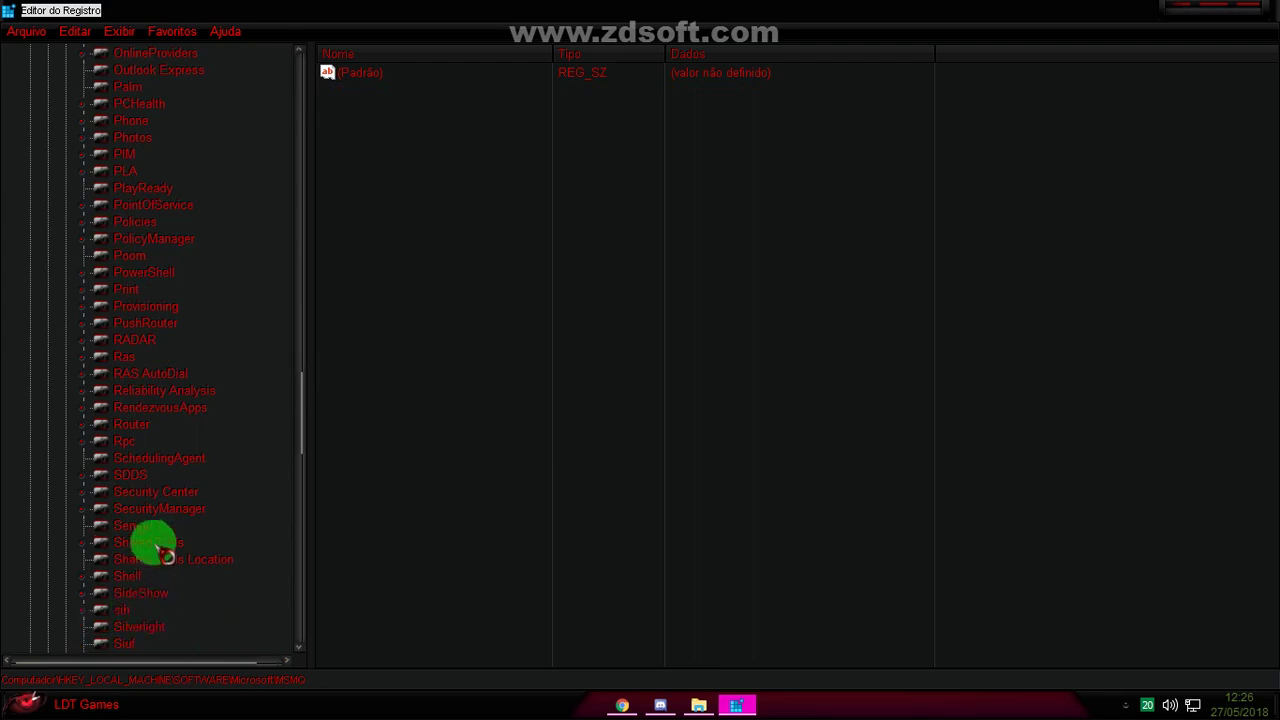
key("w")
key("c")
key("Down")
key("Down")
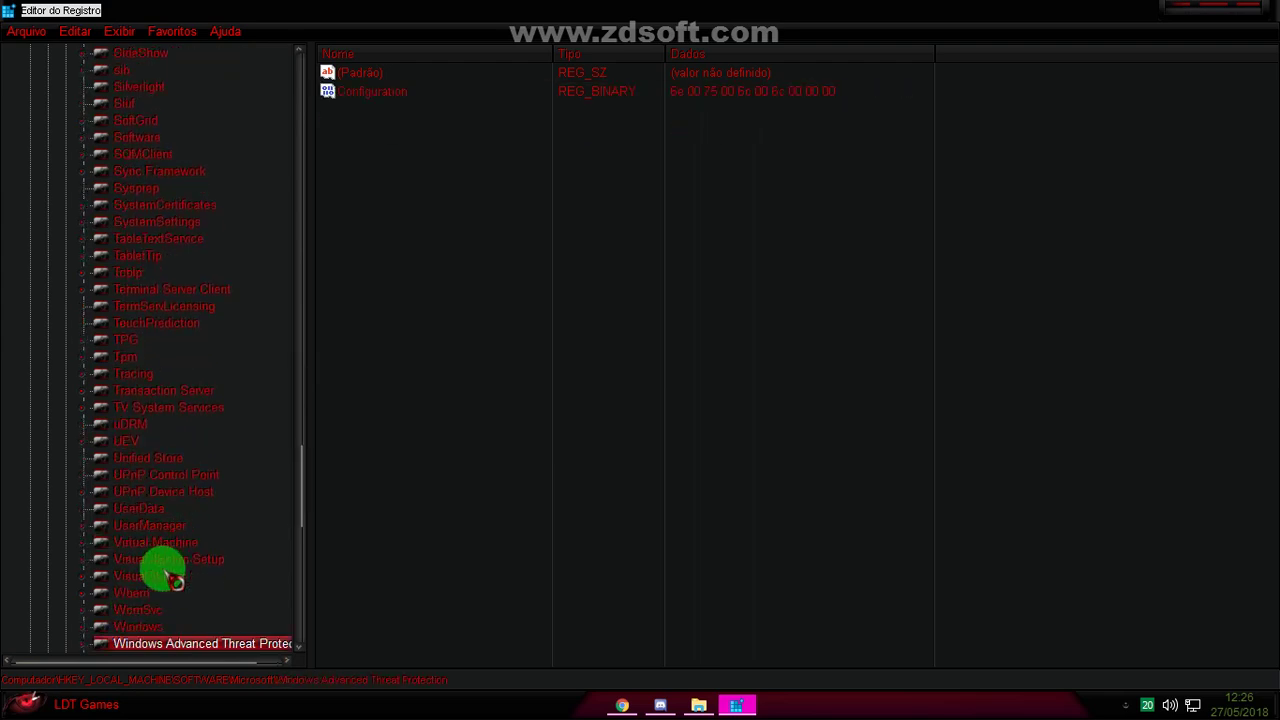
scroll(163, 568, "down", 3)
double_click(148, 528)
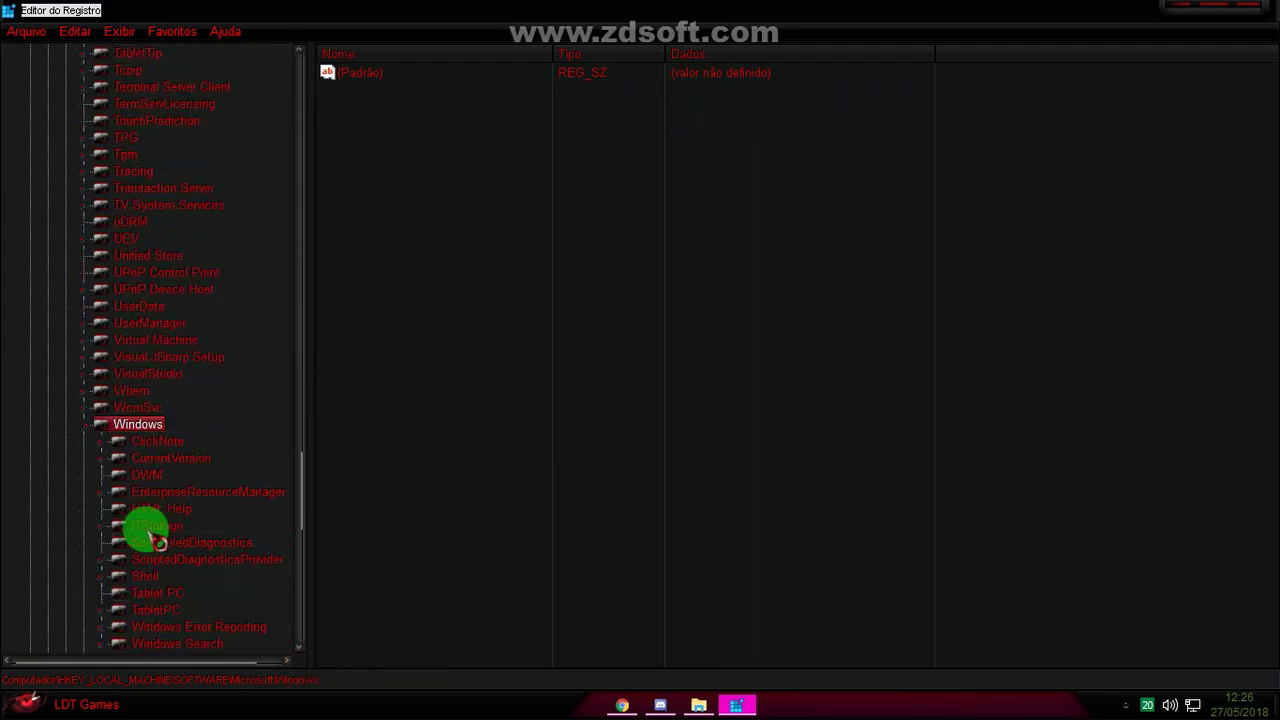
Step: Expand the CurrentVersion key under Windows to browse its subkeys
scroll(213, 497, "down", 1)
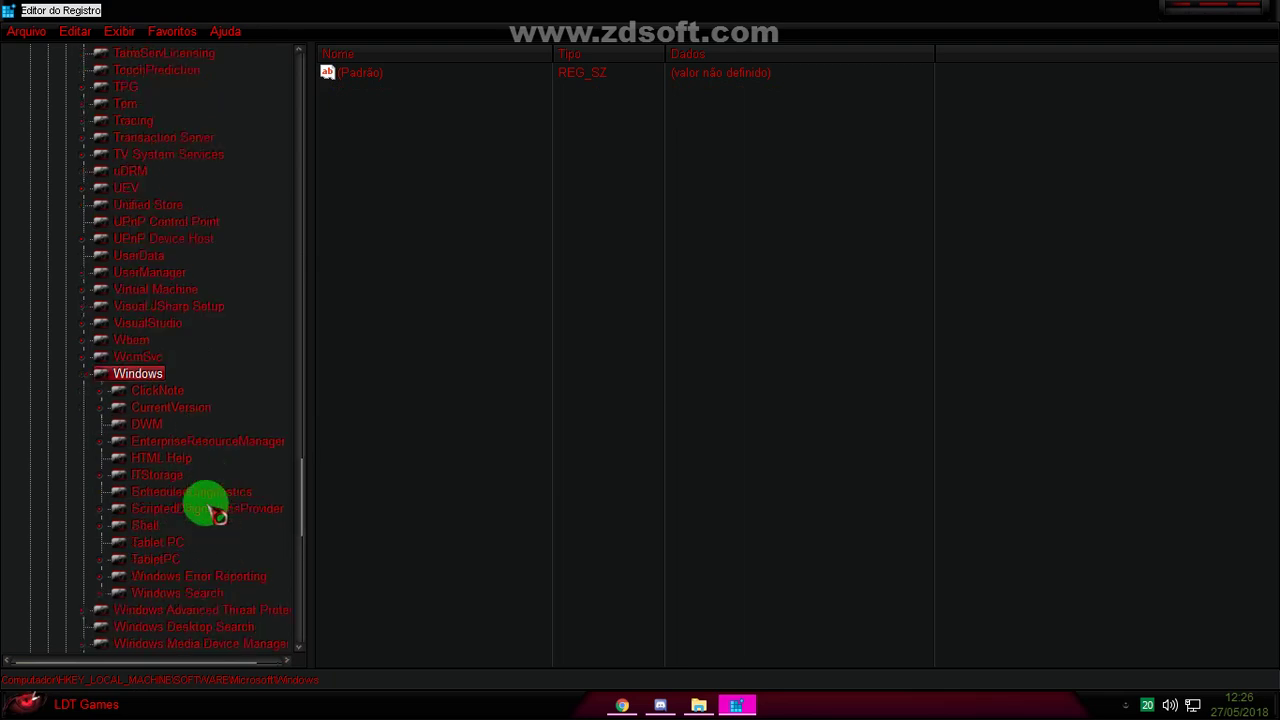
left_click(192, 408)
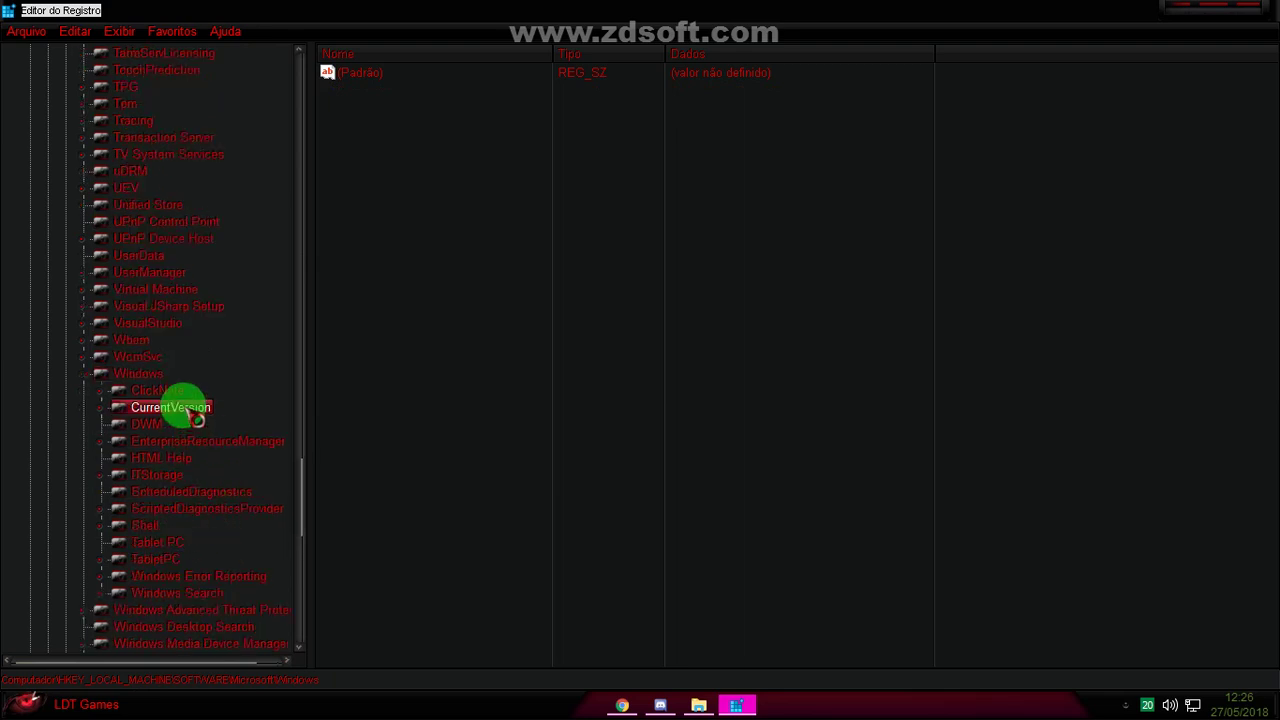
double_click(192, 408)
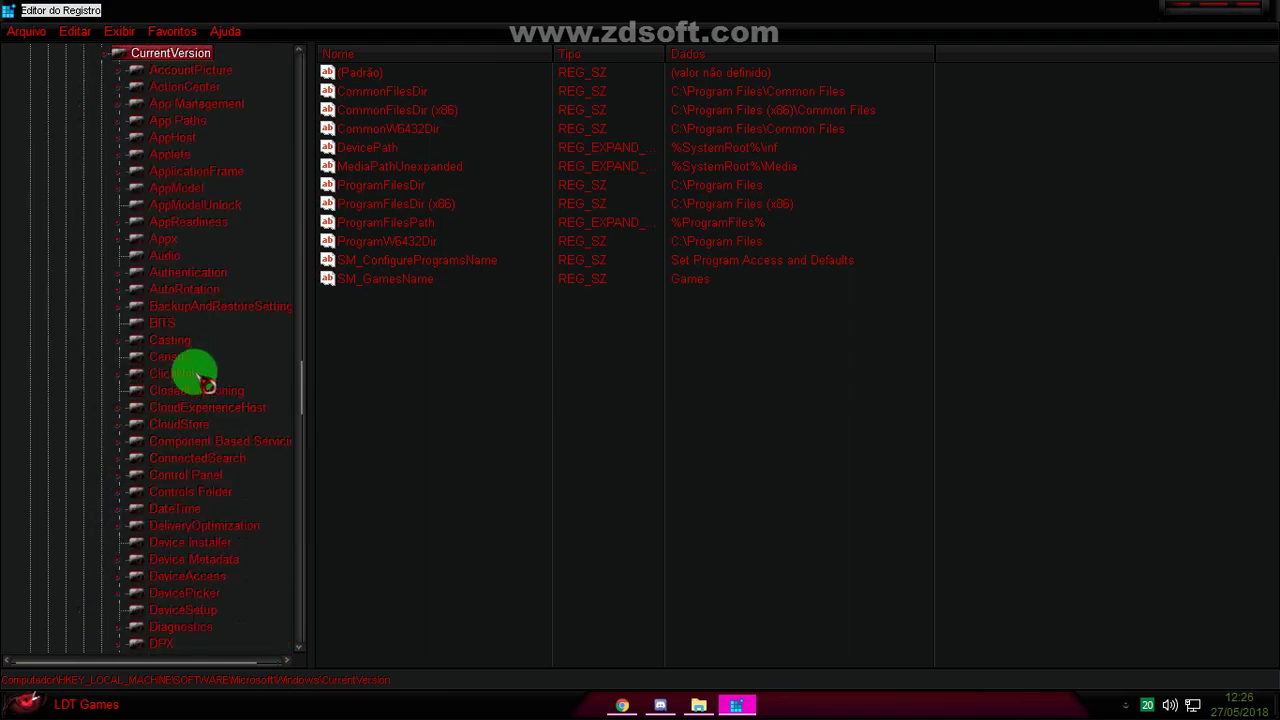
scroll(203, 385, "down", 1)
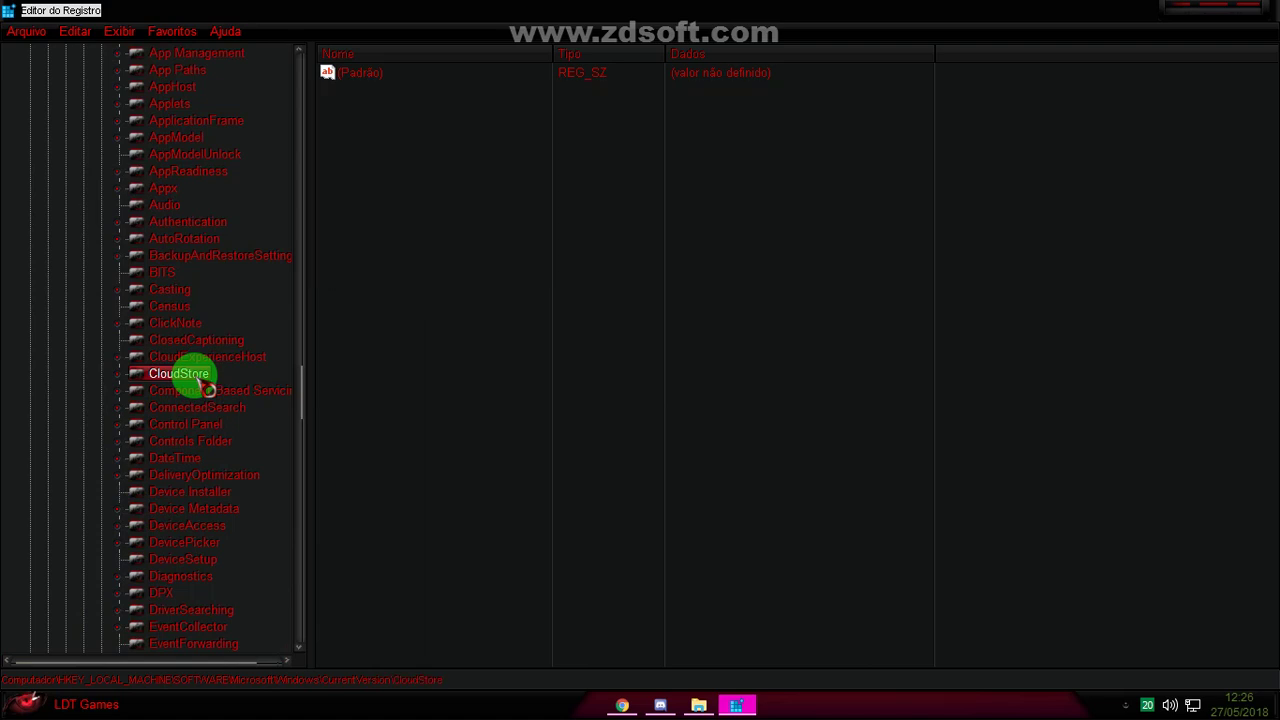
Step: Look through the CurrentVersion subkeys from CloudStore to IME, and jump to the ITStorage key under Windows
key("Down")
key("Down")
key("Down")
key("Down")
key("Down")
key("Down")
key("Down")
key("Down")
key("Down")
key("Down")
key("Down")
key("Down")
key("Down")
key("Down")
key("Down")
key("Down")
key("Down")
key("Down")
key("Down")
key("Down")
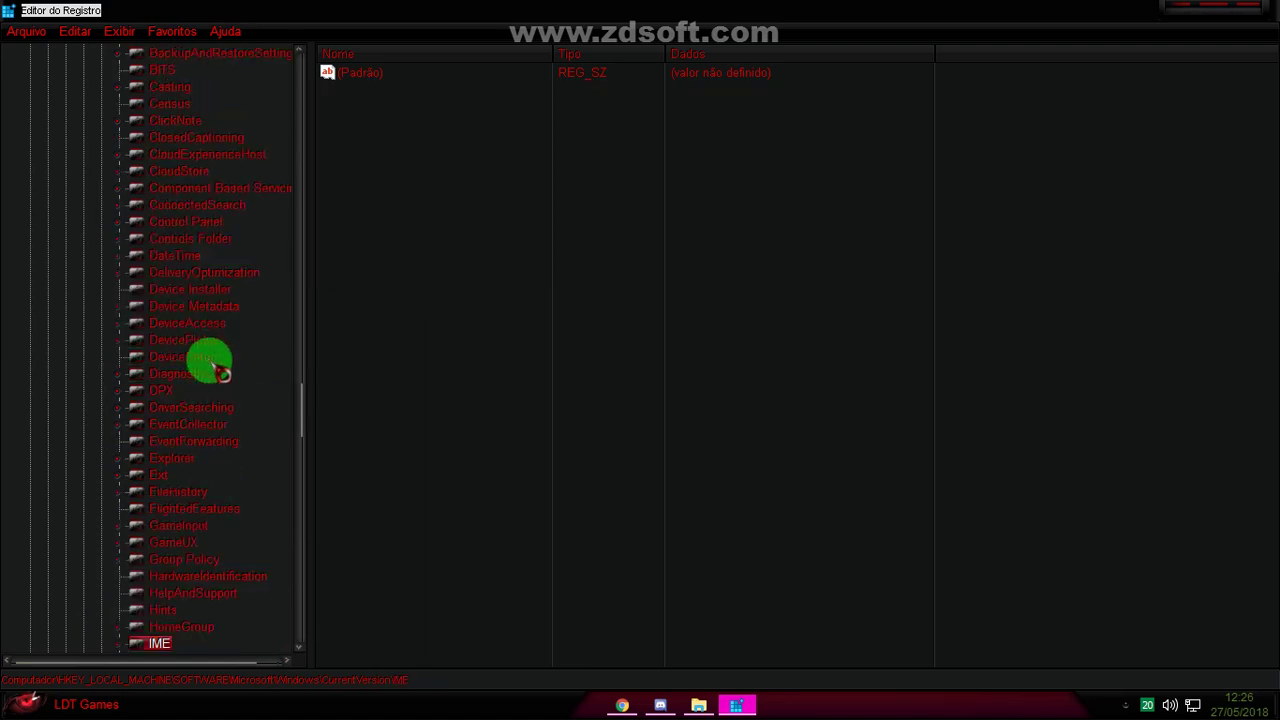
key("i")
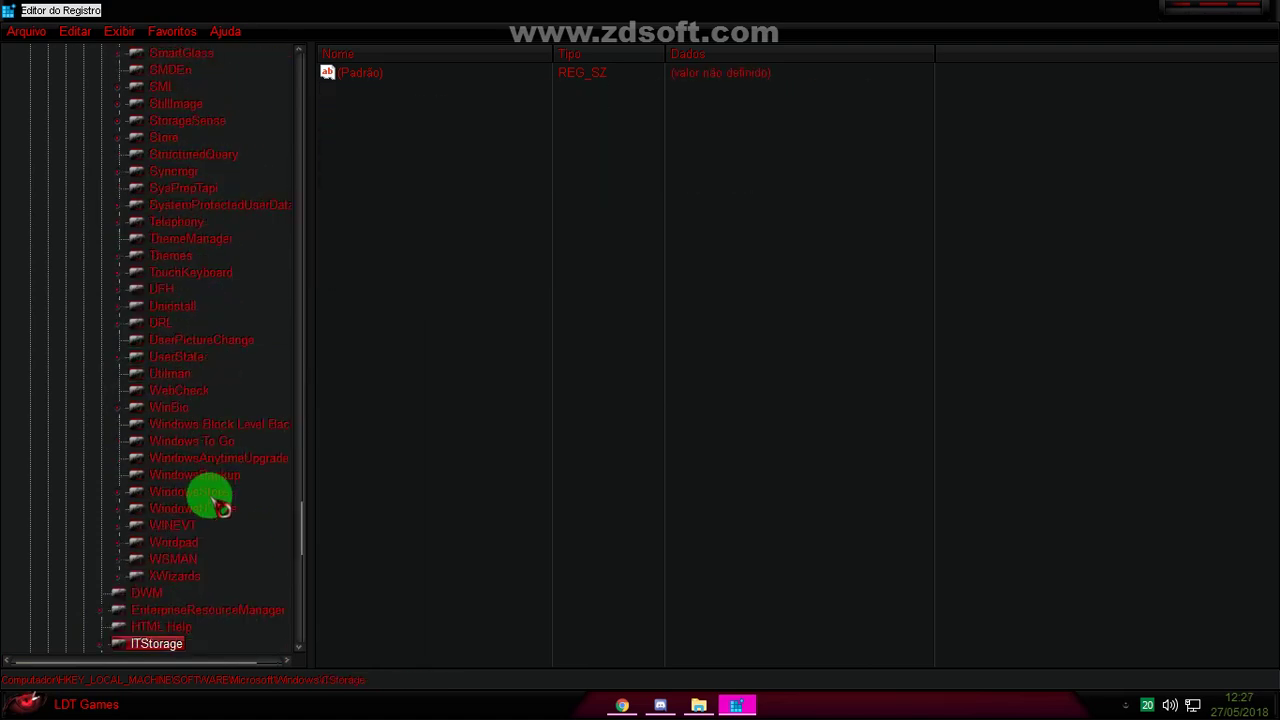
Step: Return to the CurrentVersion subkeys and select the Explorer key to check its values
scroll(213, 483, "up", 13)
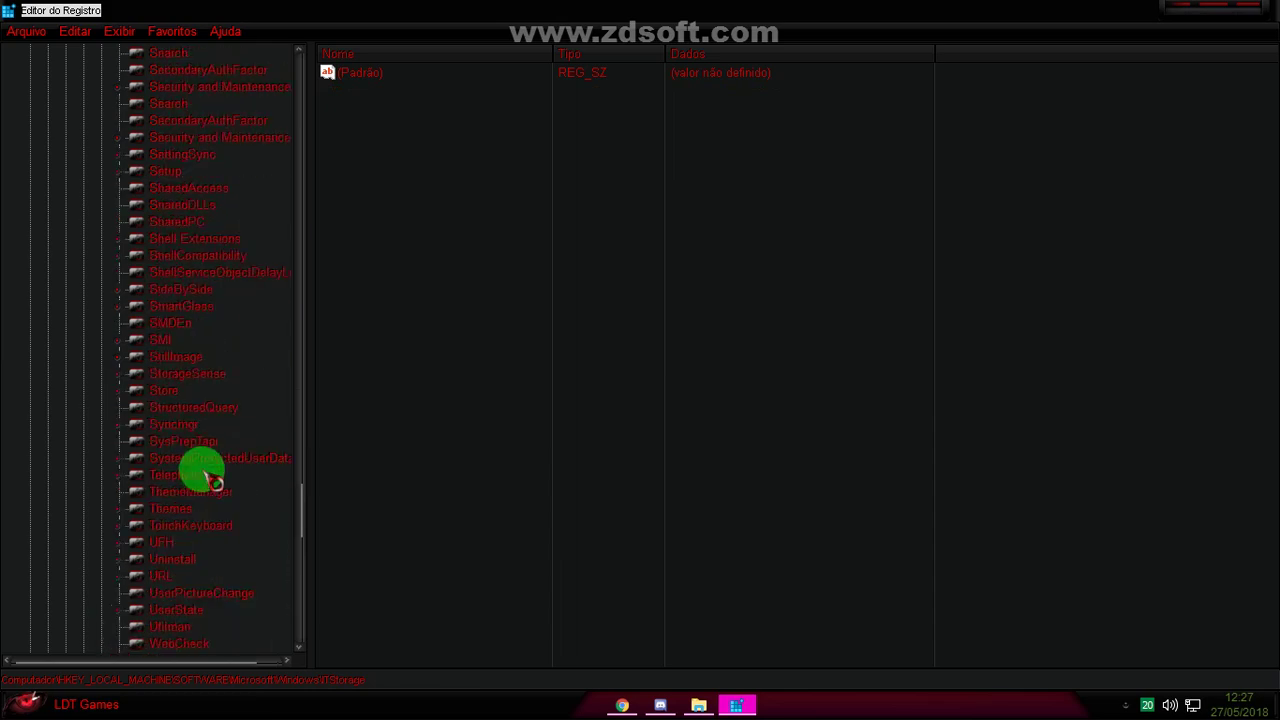
scroll(213, 483, "up", 15)
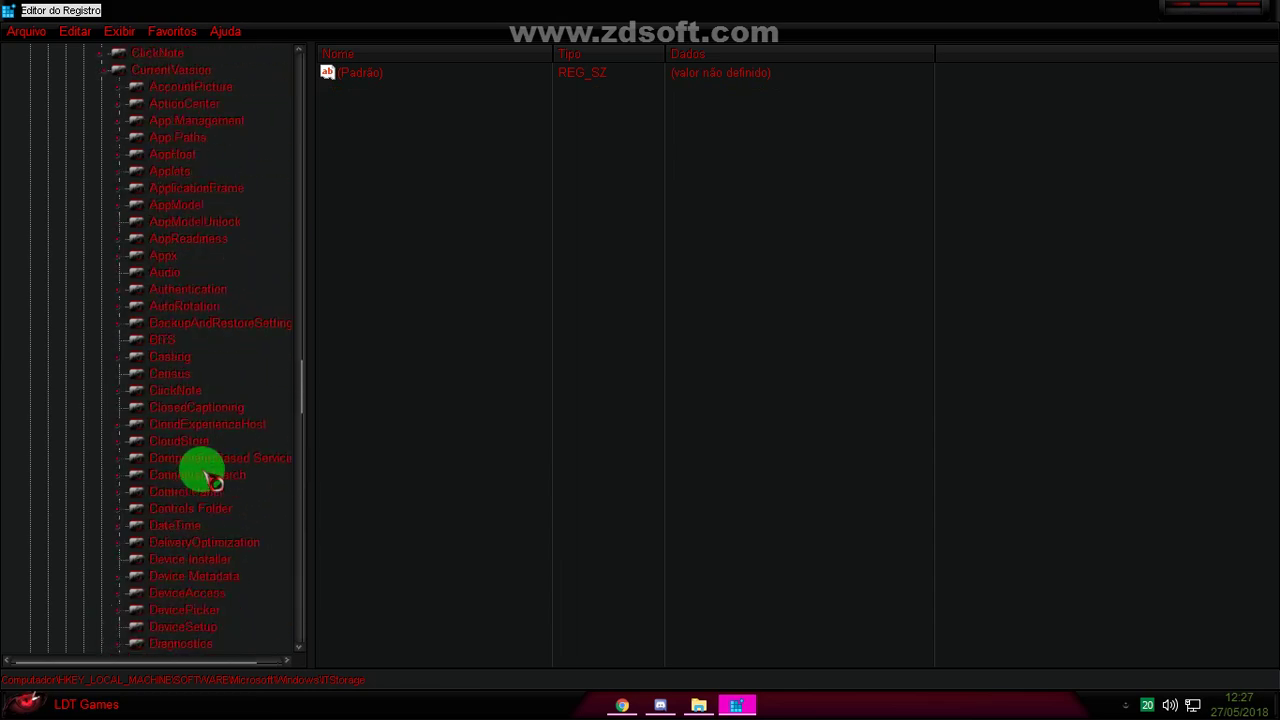
scroll(212, 472, "down", 8)
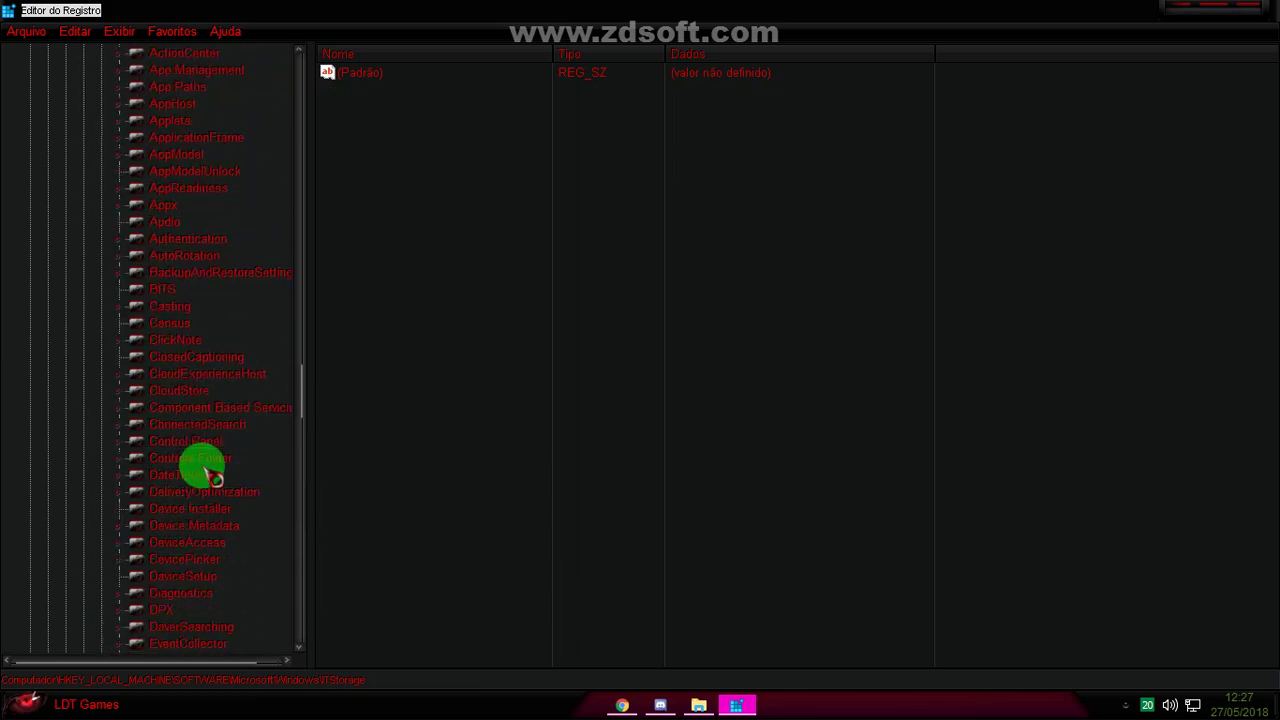
left_click(175, 428)
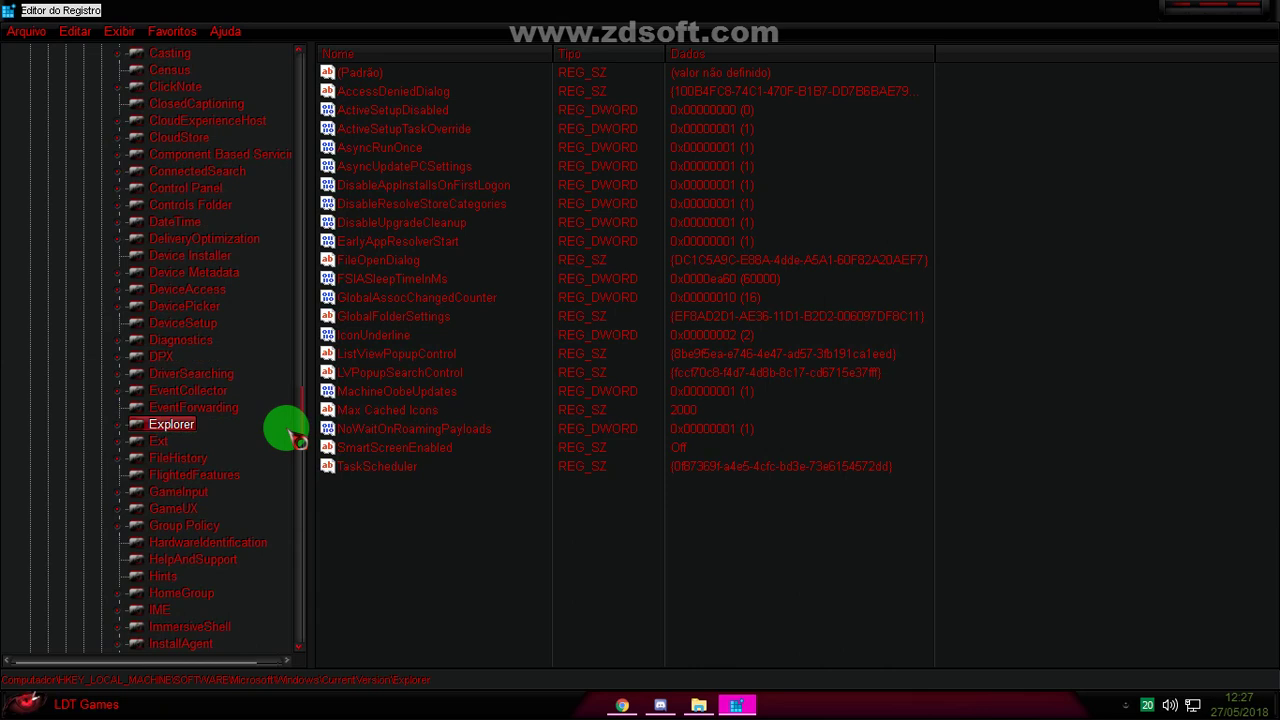
Step: Select the Management Infrastructure key under CurrentVersion to check its values, and show the hidden notification-area icons
scroll(222, 506, "down", 5)
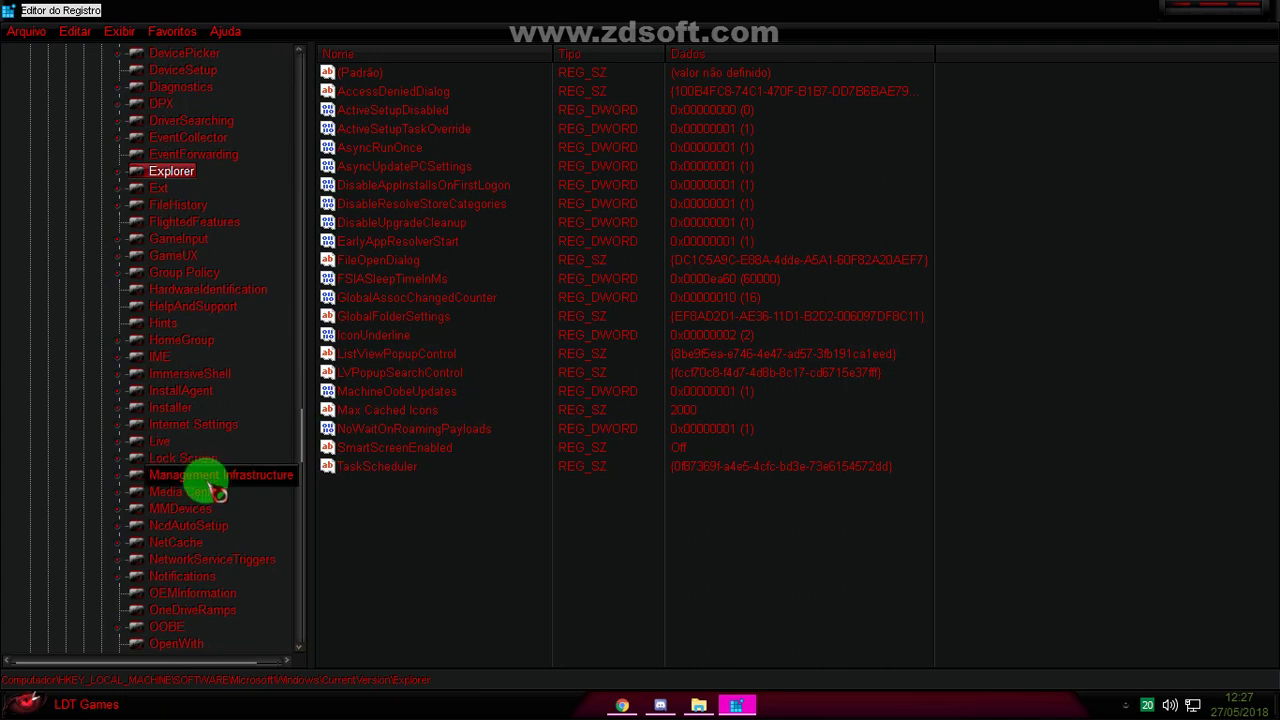
left_click(214, 476)
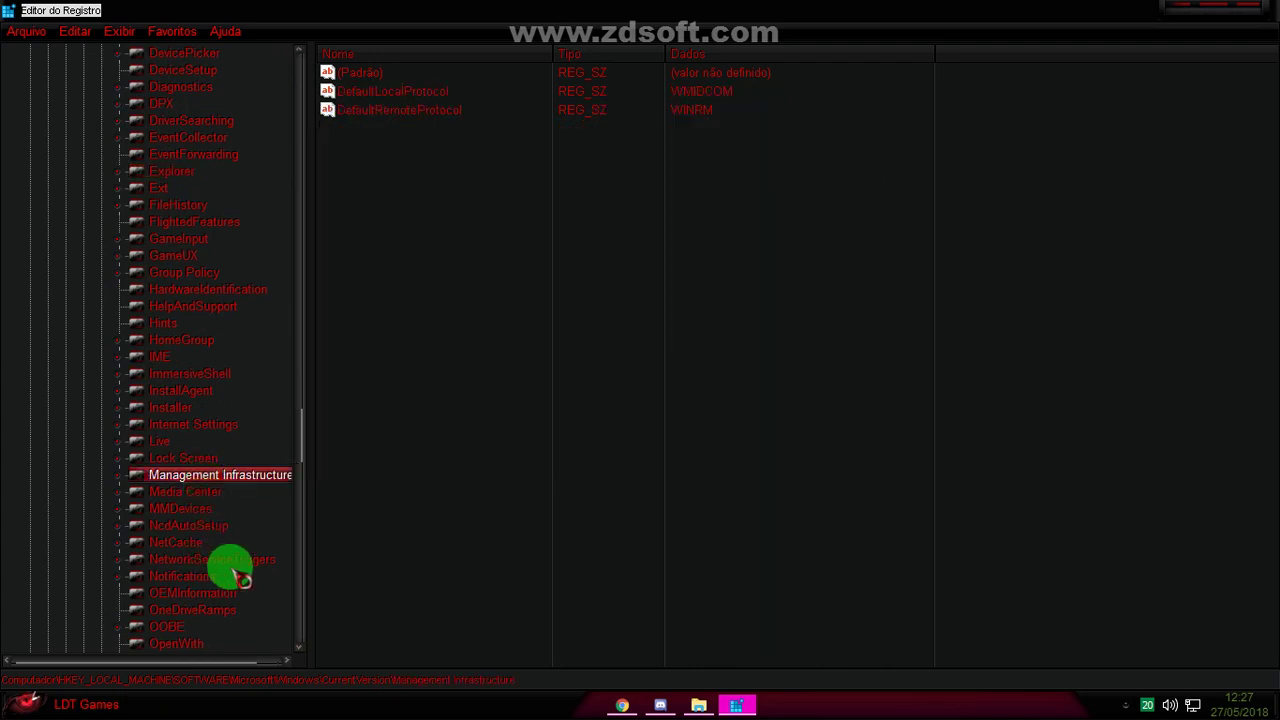
left_click(1121, 705)
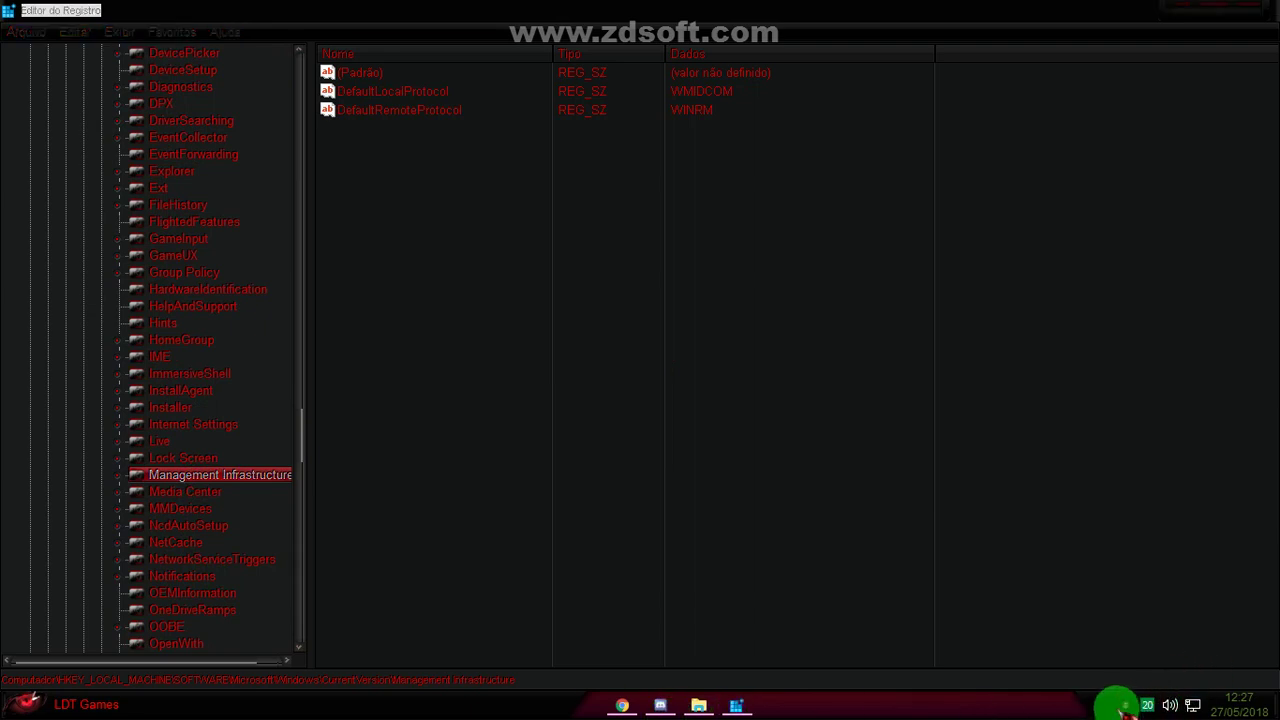